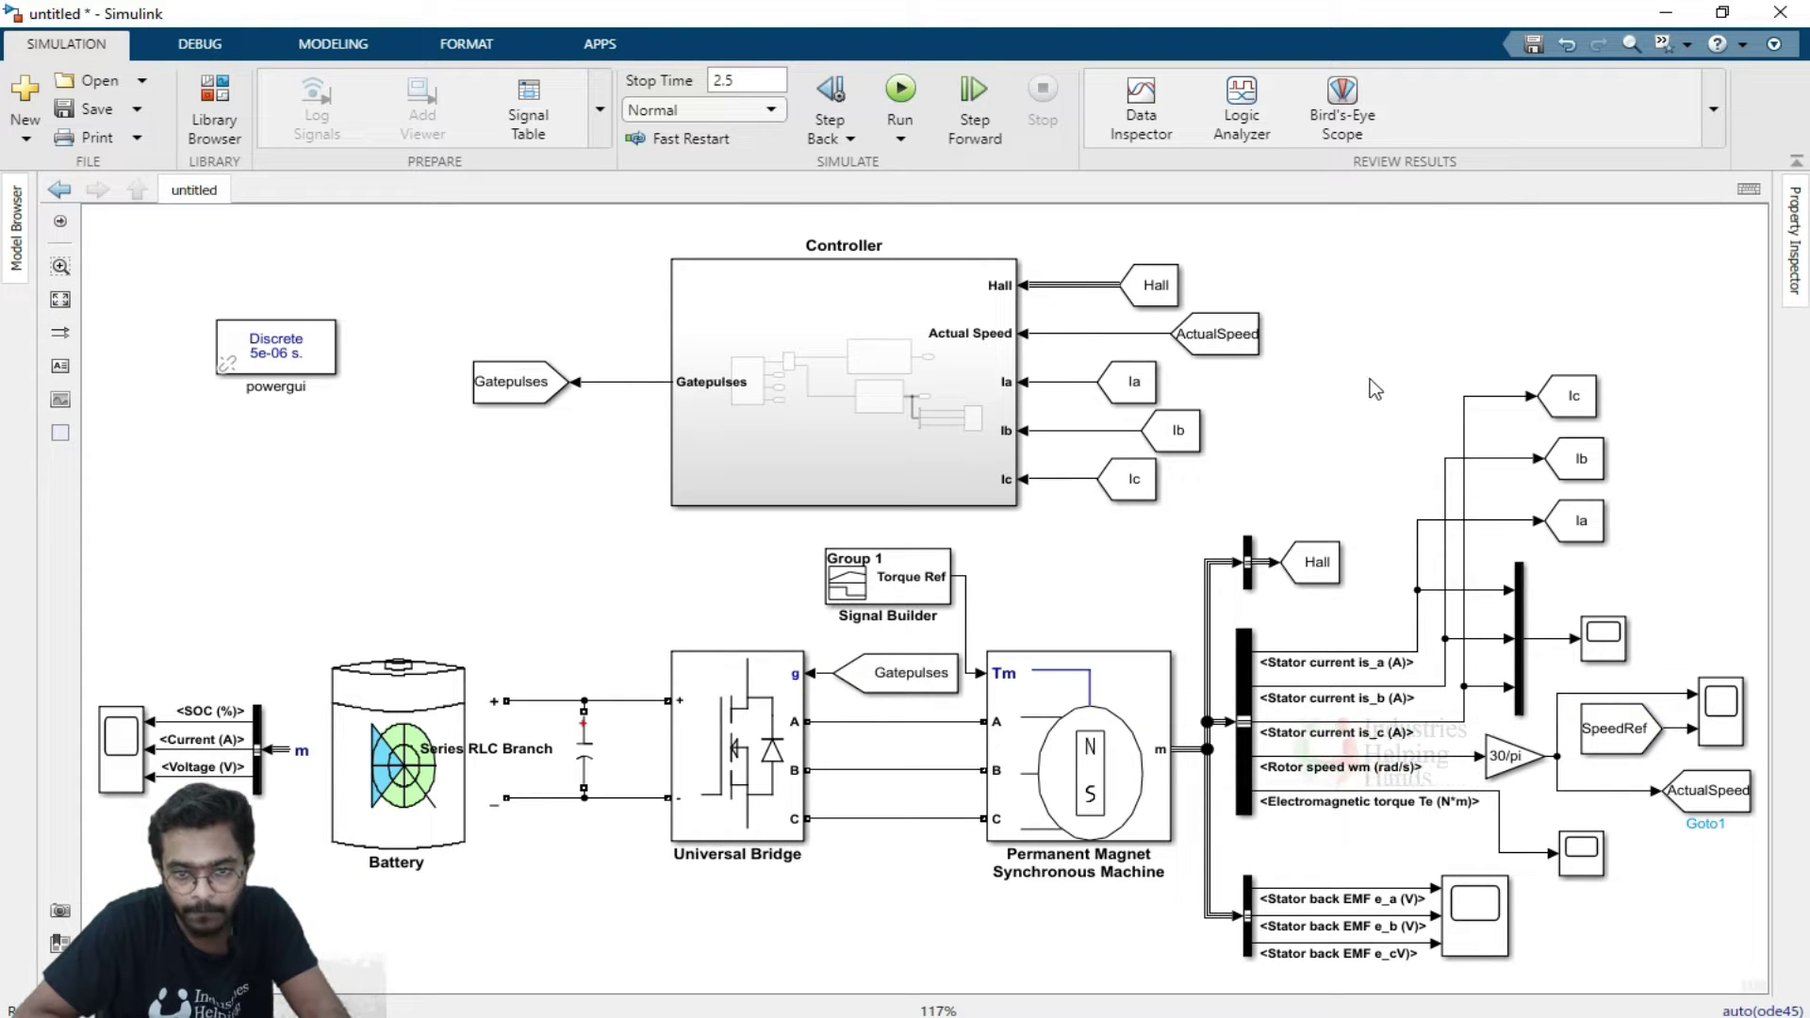
Step: Run the simulation and check Scope4's rotor speed ramping toward 2500, then close the scope
click(903, 91)
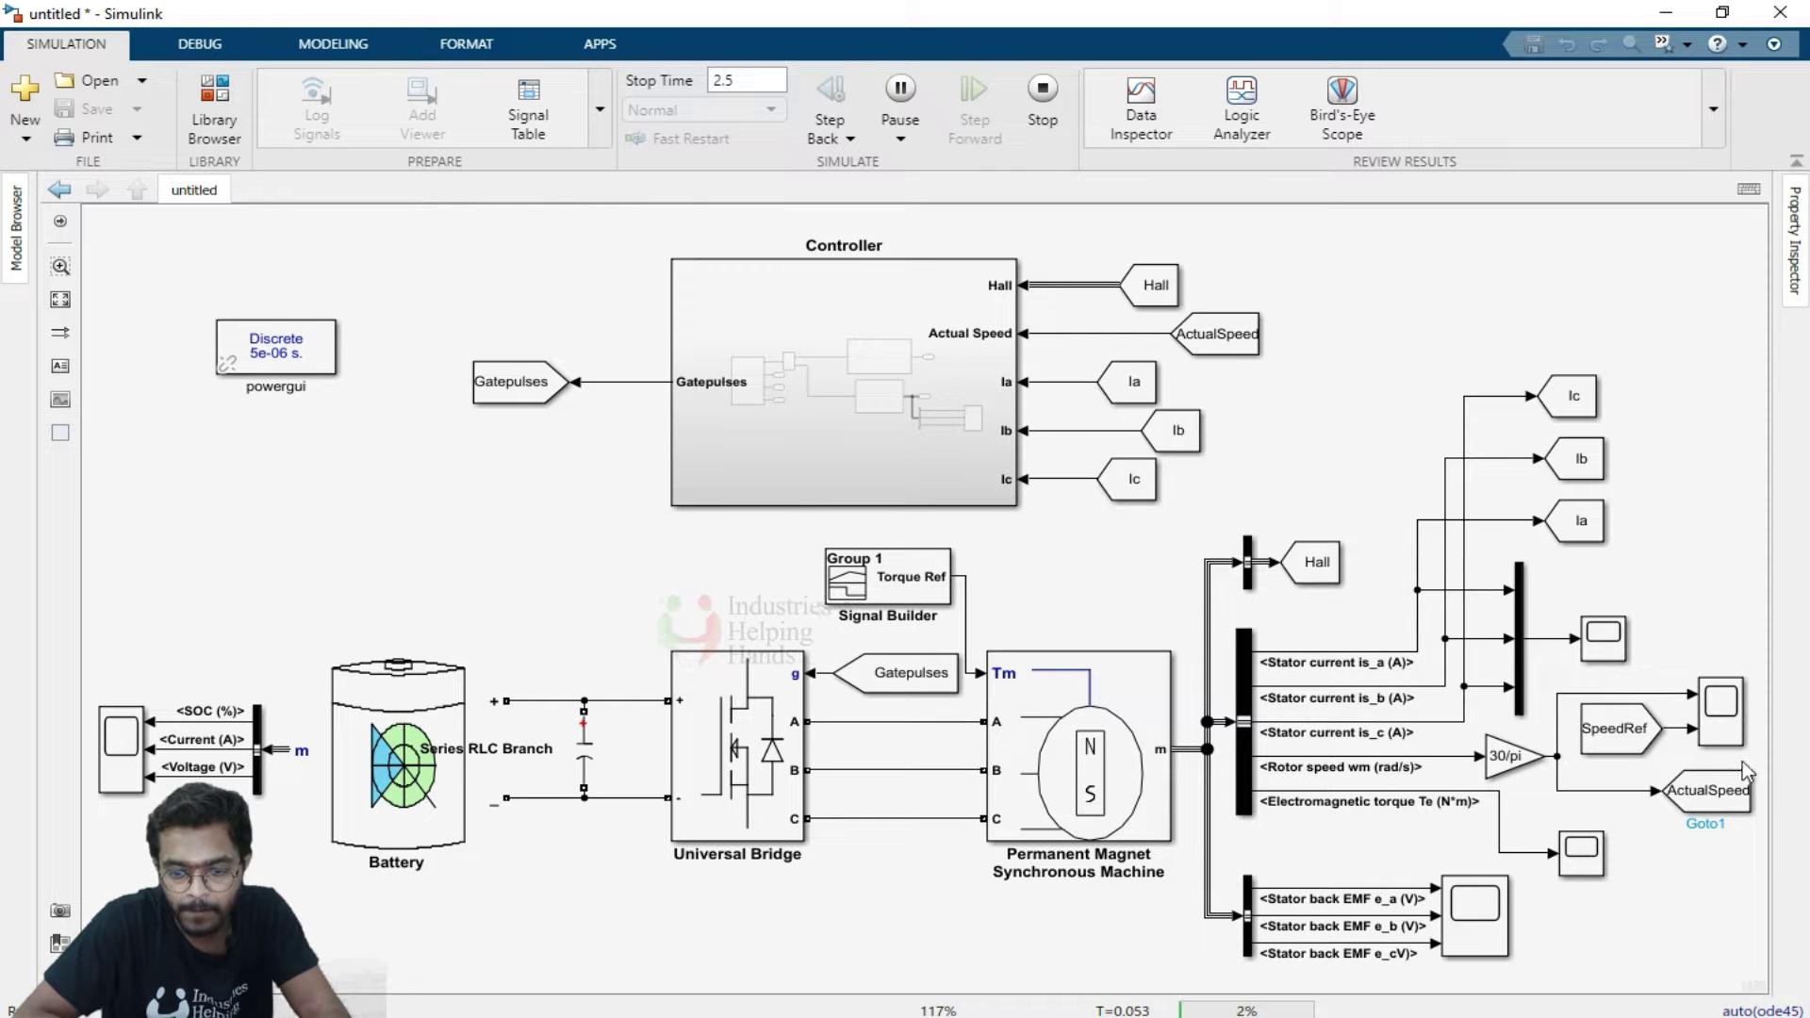
double_click(1725, 721)
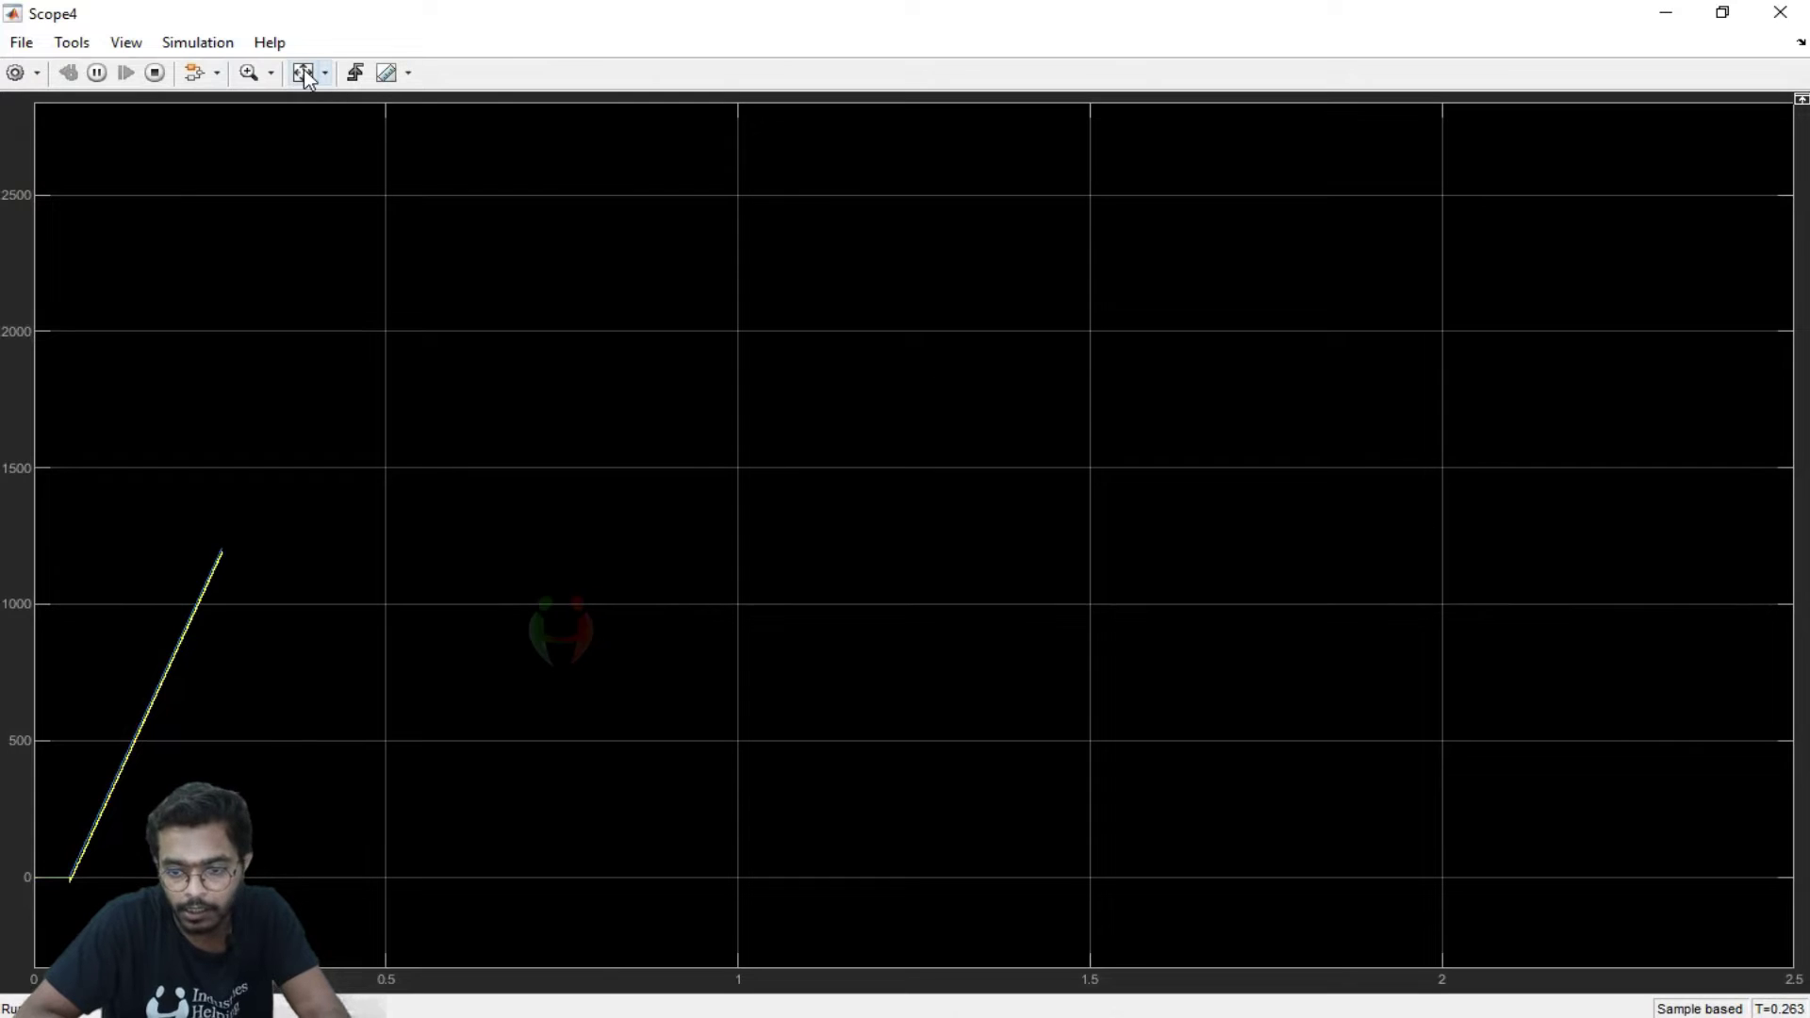
click(304, 74)
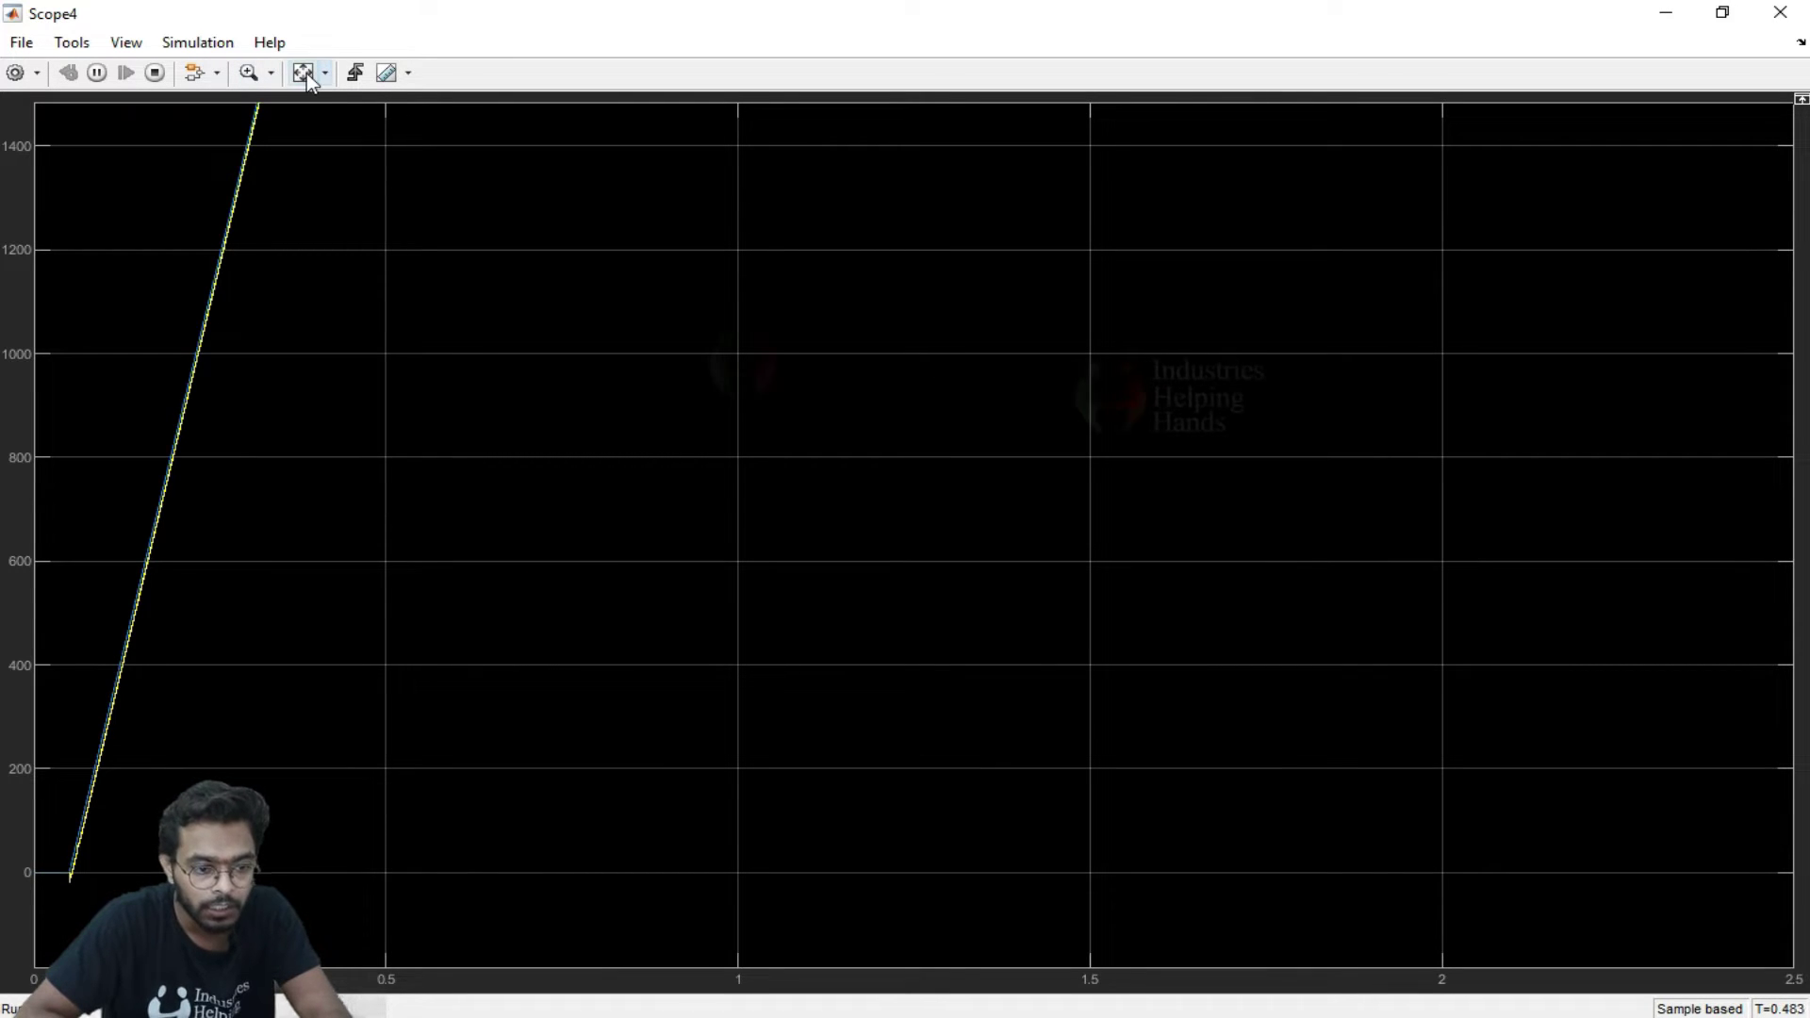
click(308, 74)
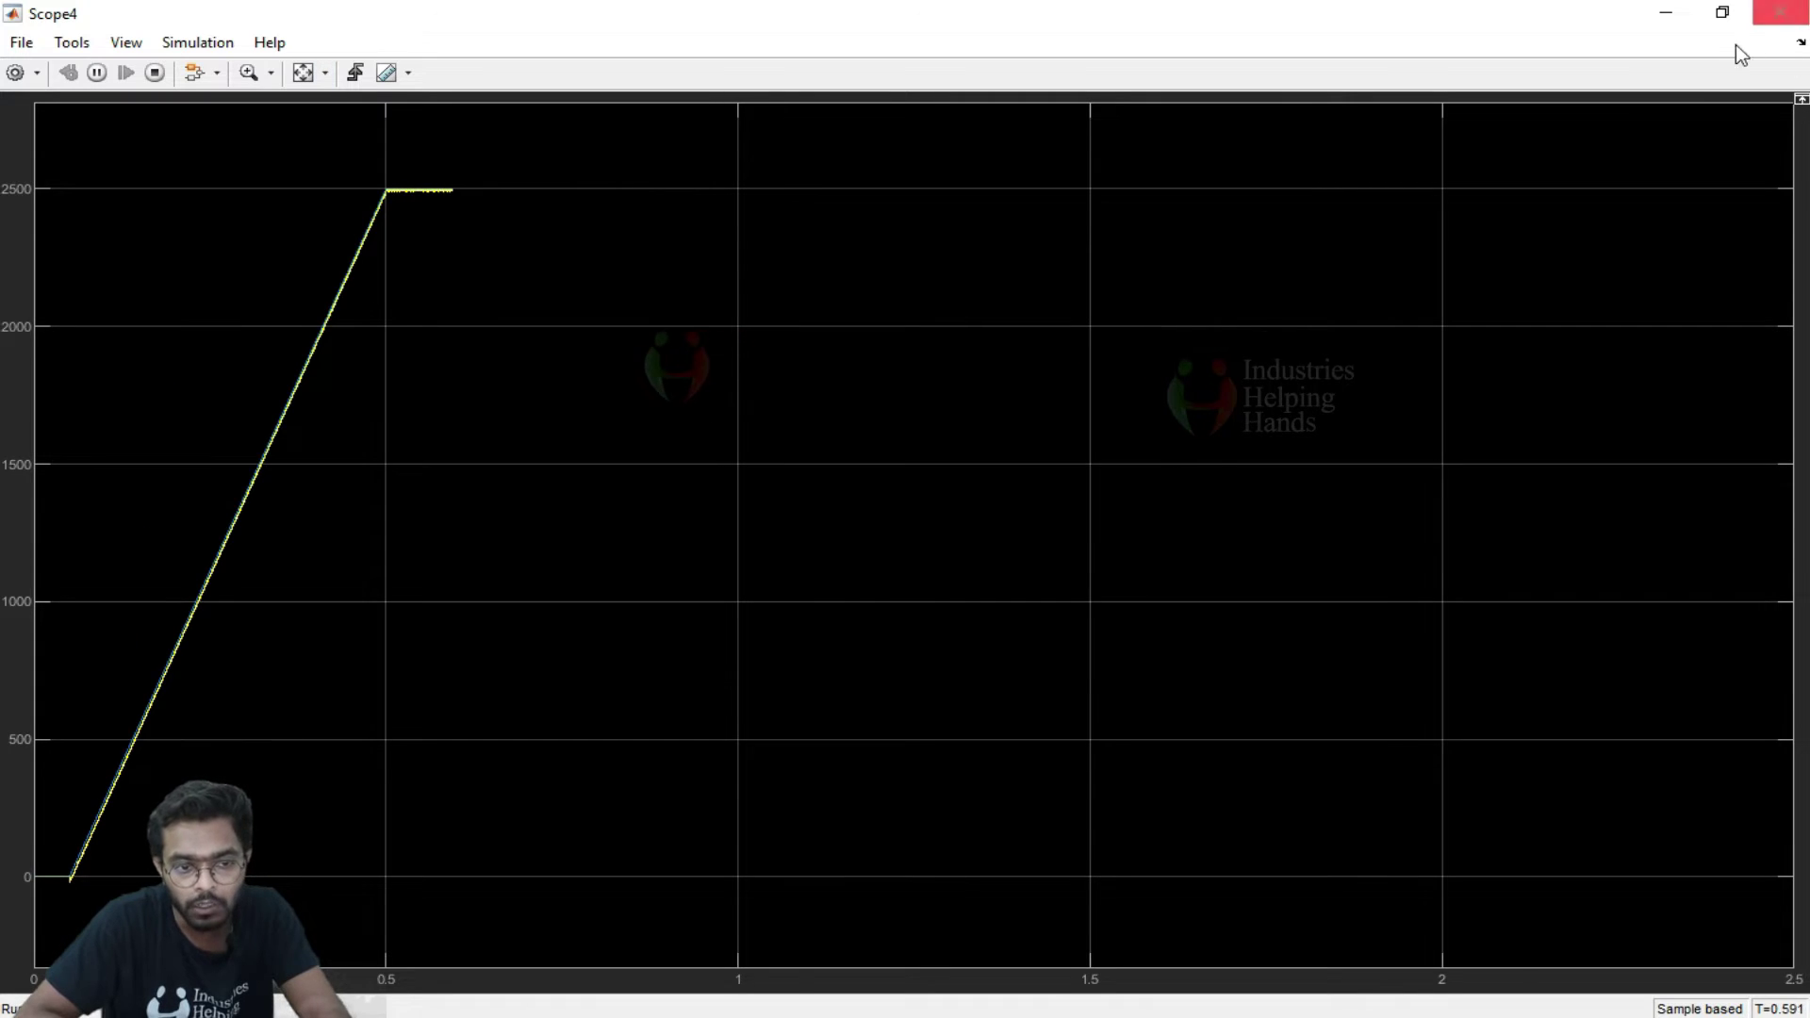
click(1780, 11)
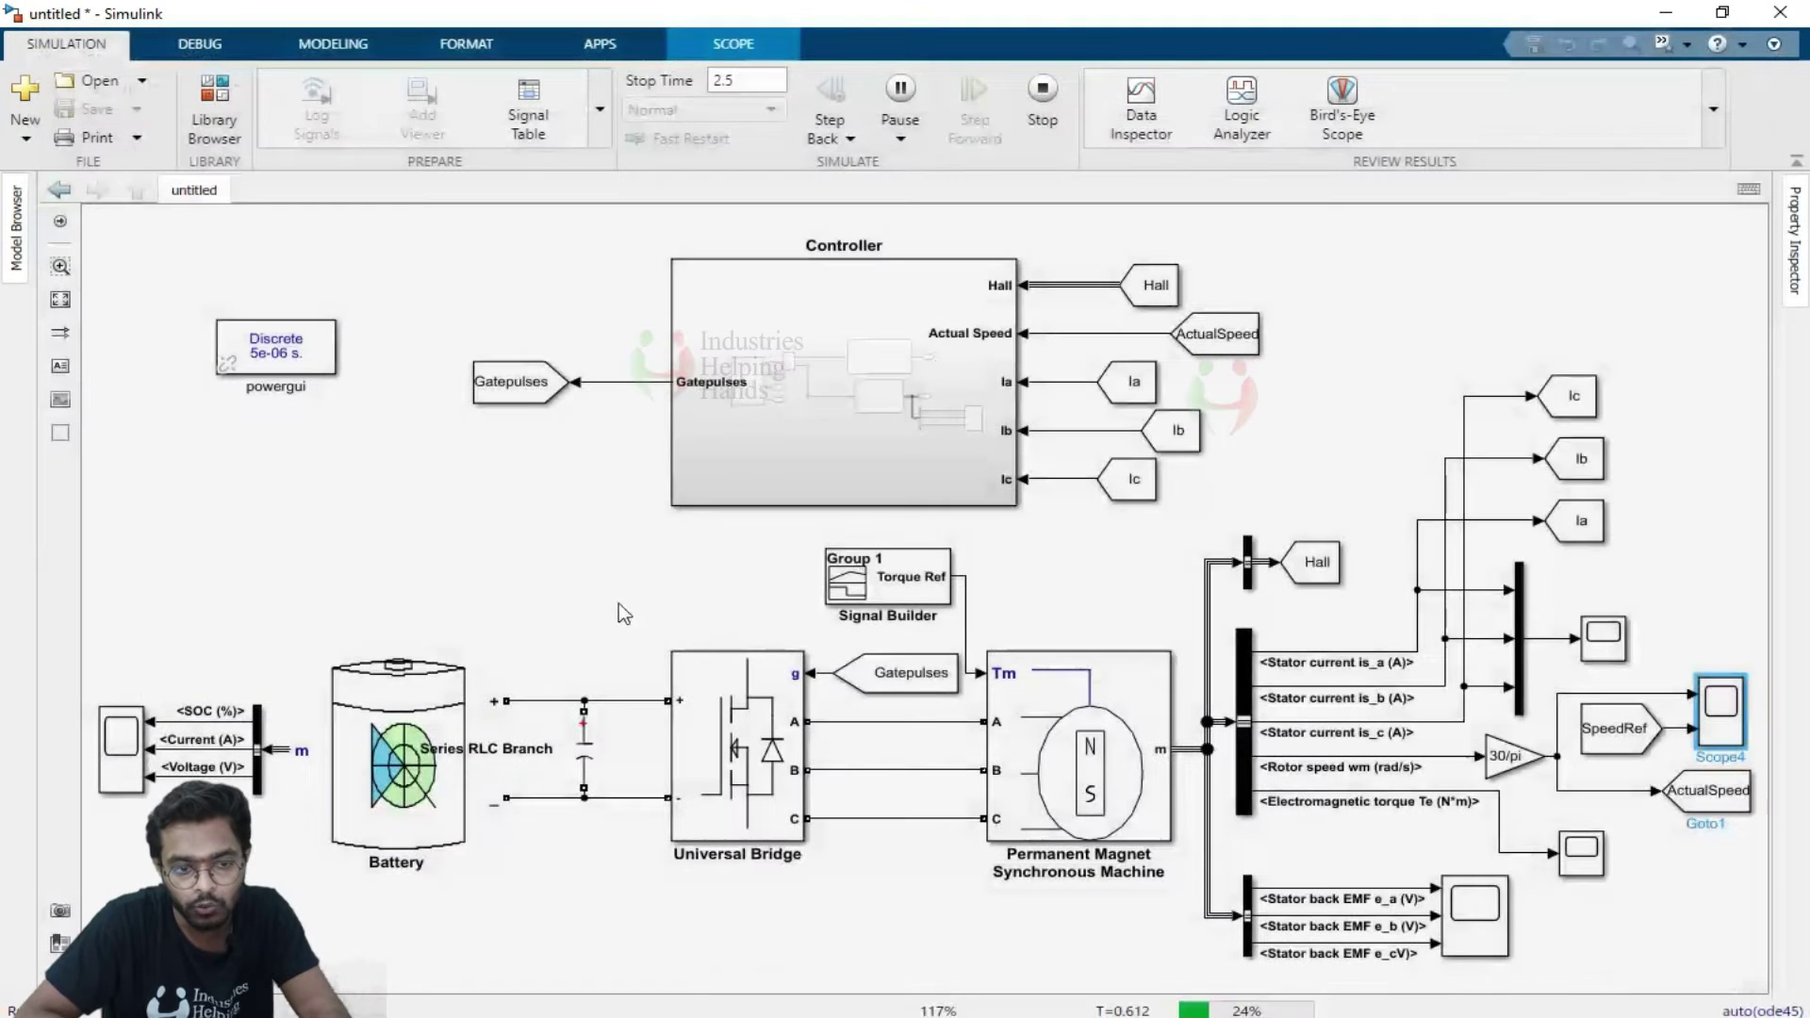
double_click(1485, 912)
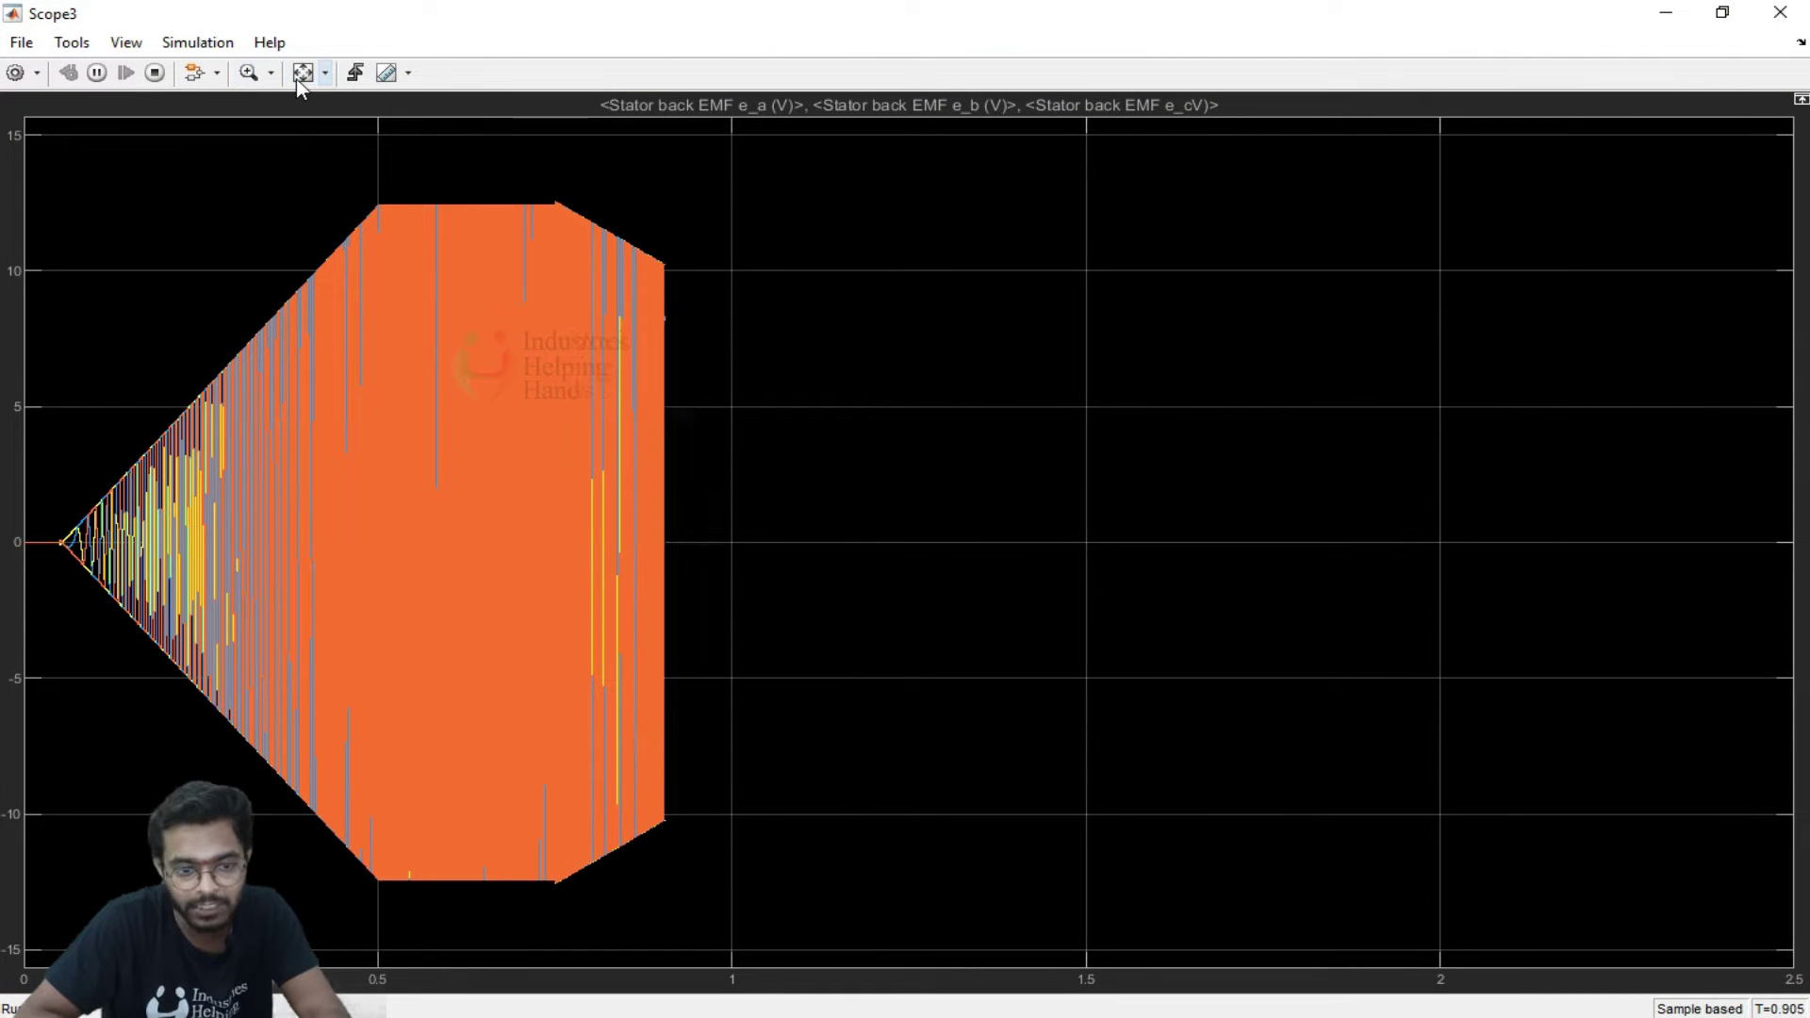
click(270, 73)
click(255, 104)
drag(540, 553, 561, 553)
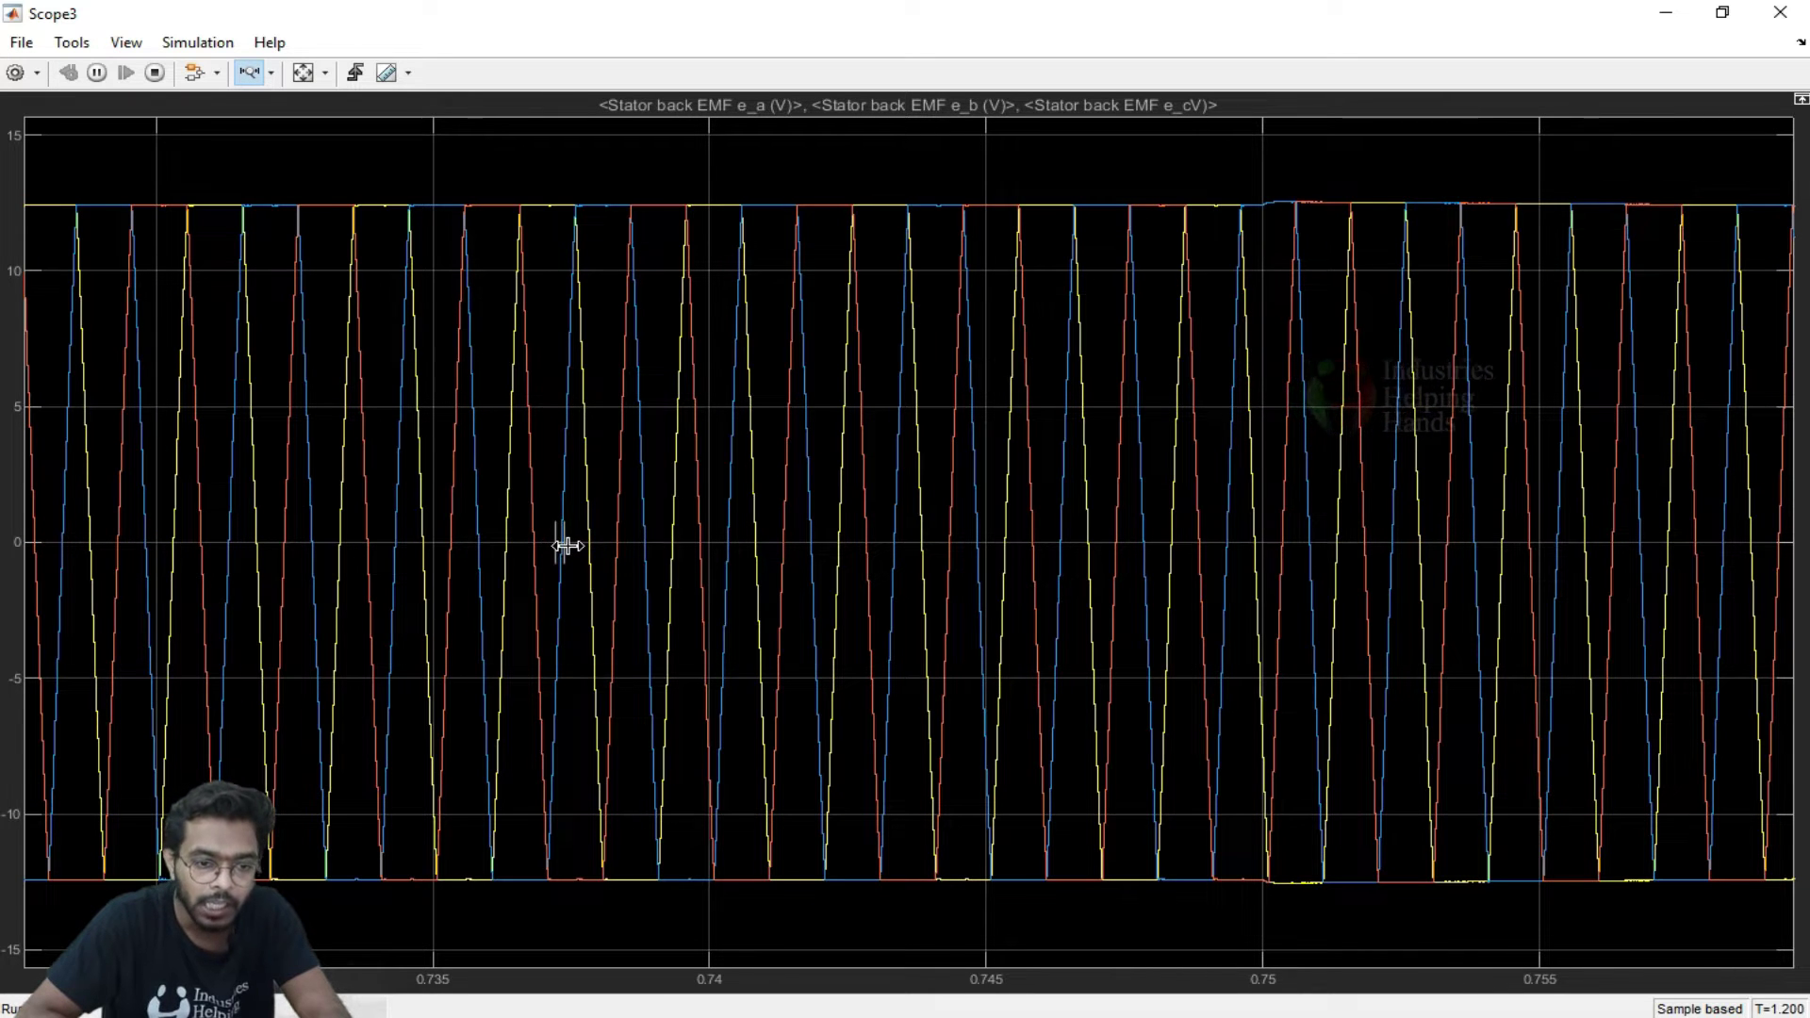
click(567, 545)
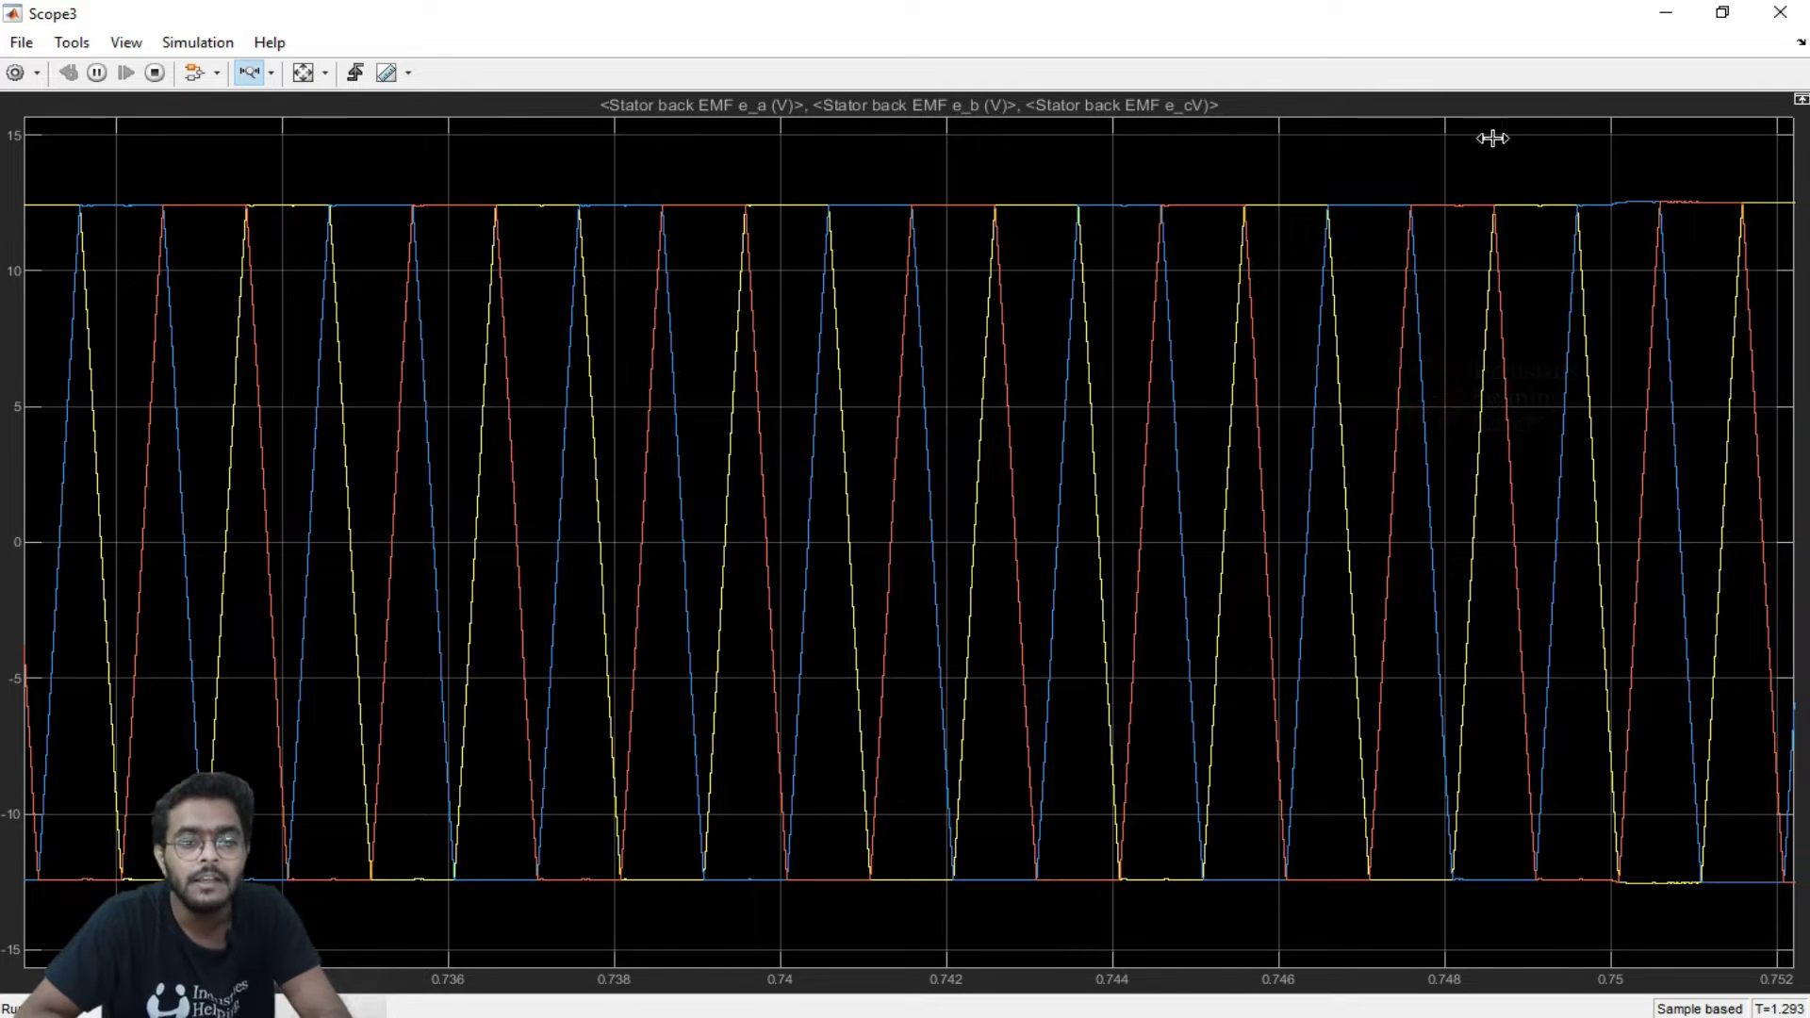
click(1781, 14)
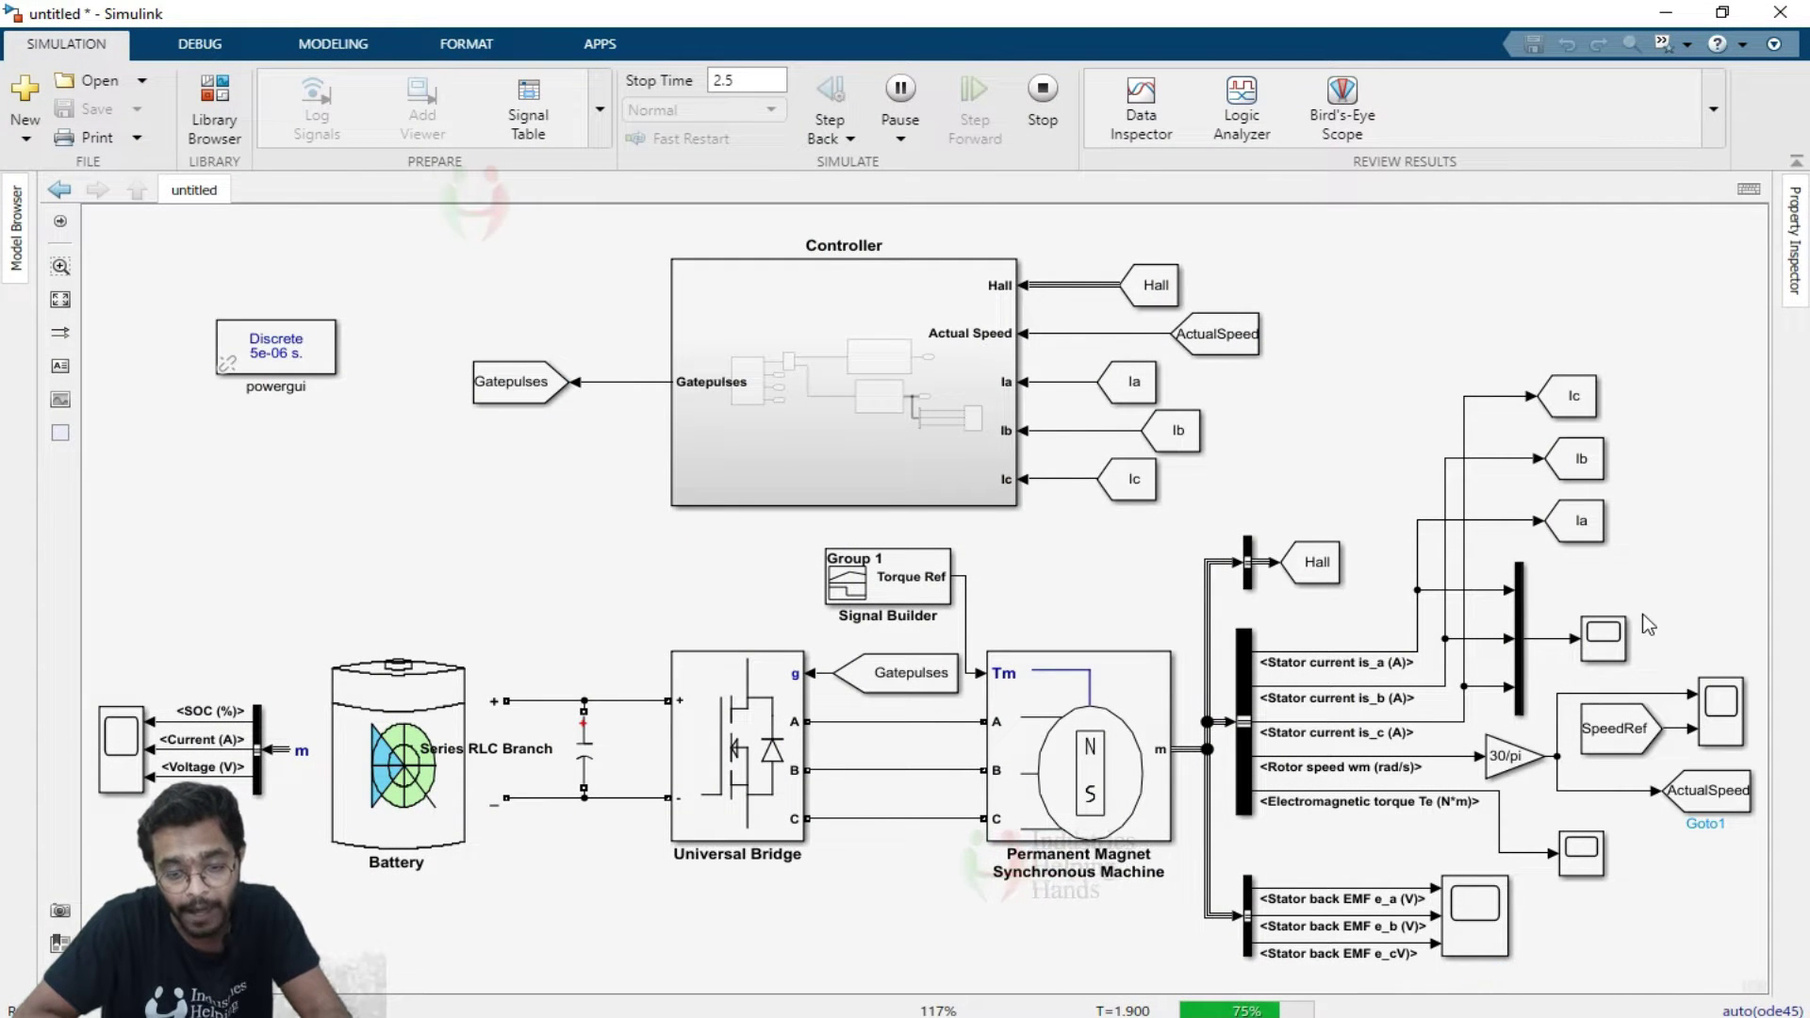
double_click(1600, 646)
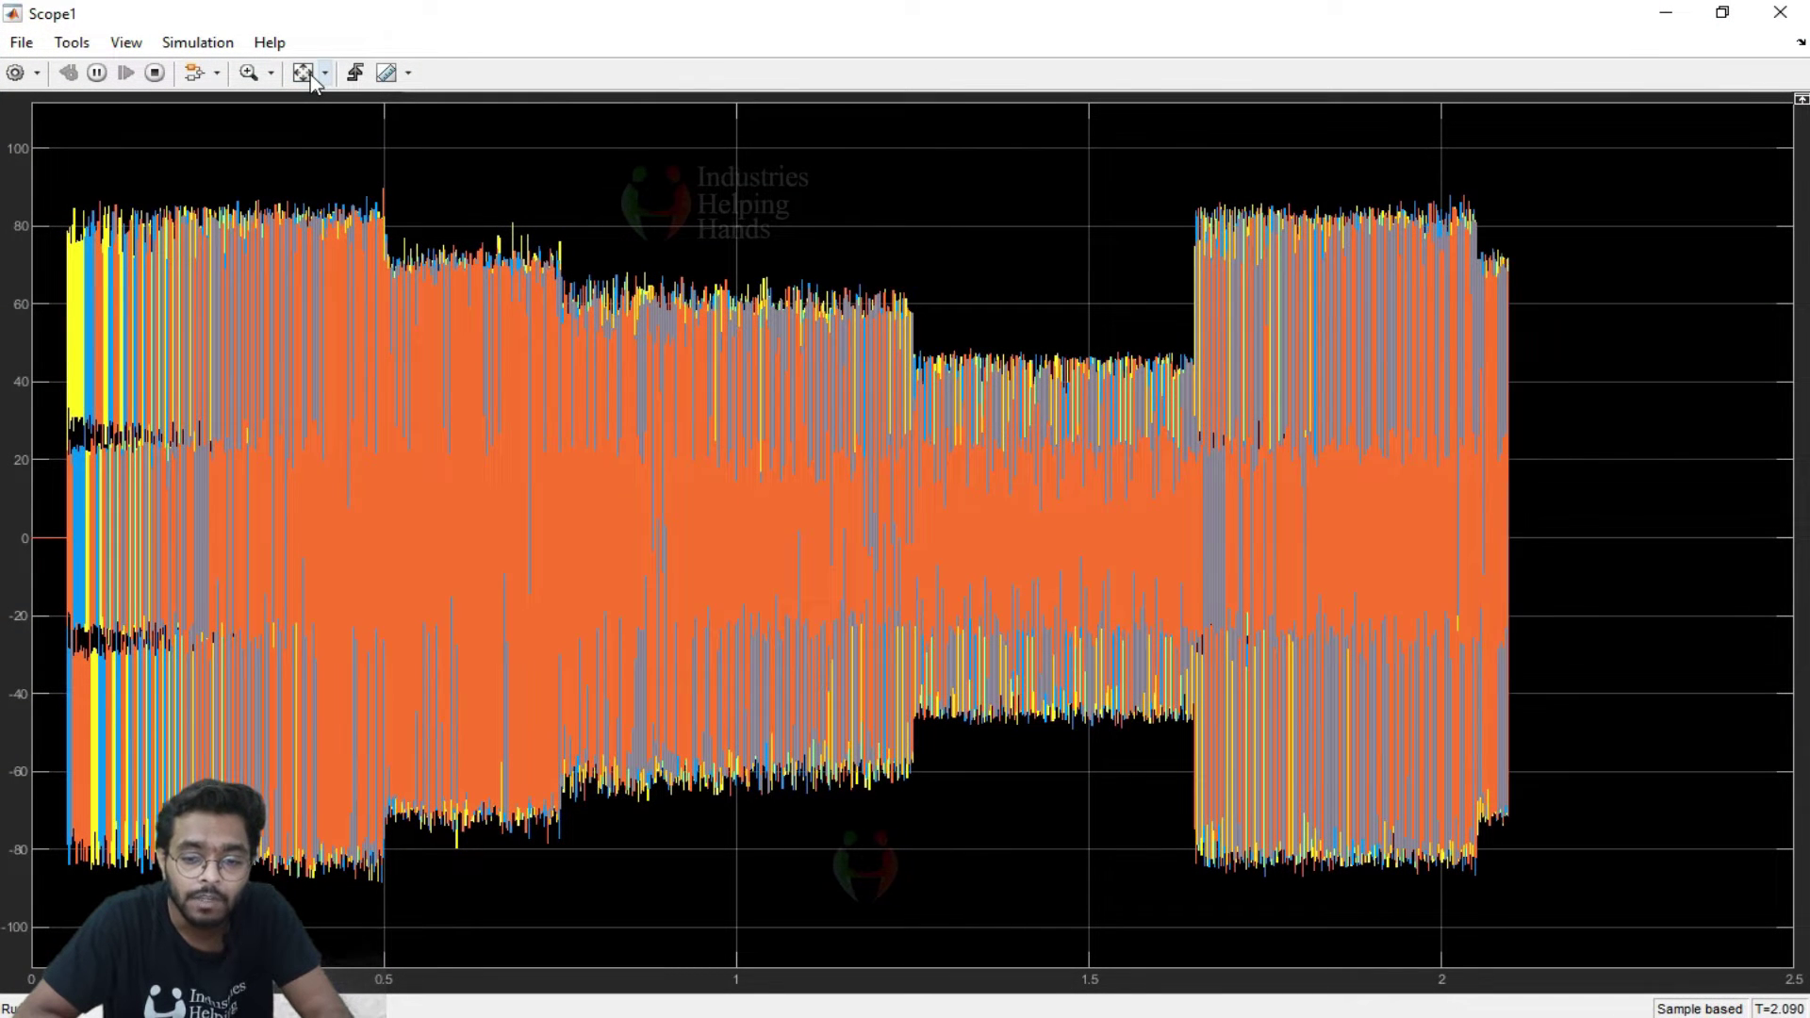
click(271, 74)
click(253, 143)
drag(510, 479, 533, 479)
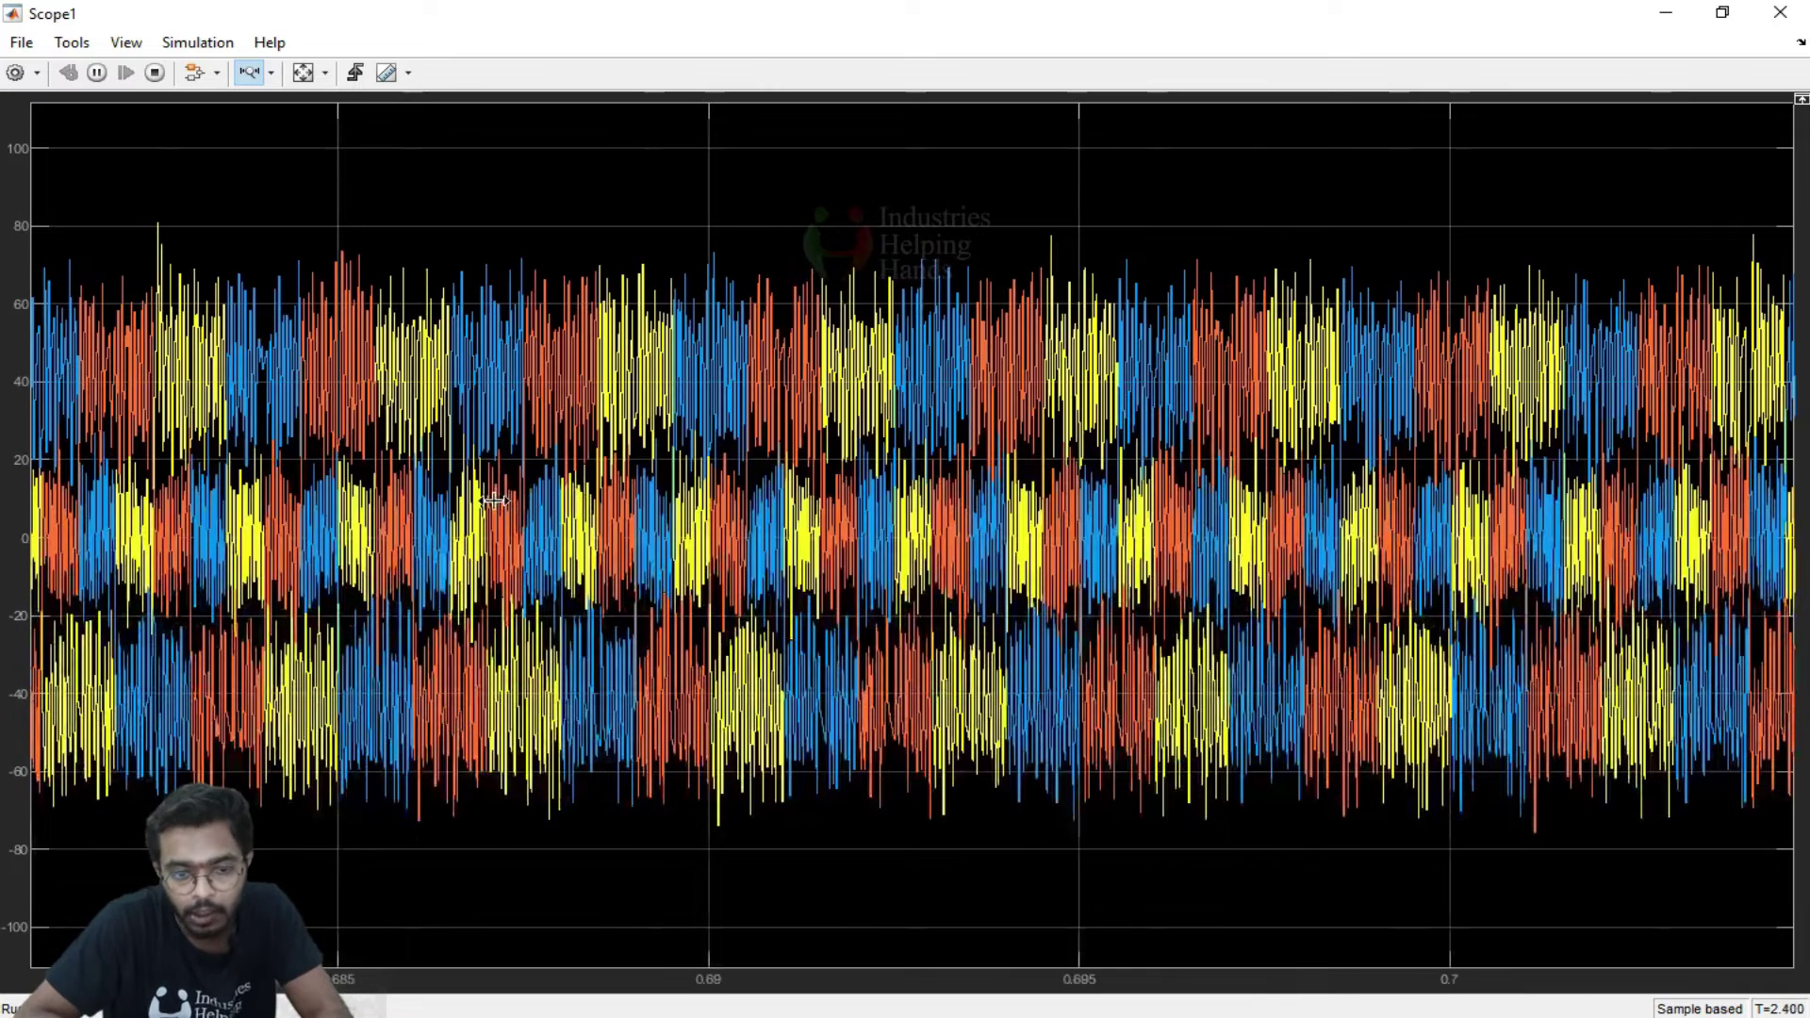
drag(534, 500, 514, 502)
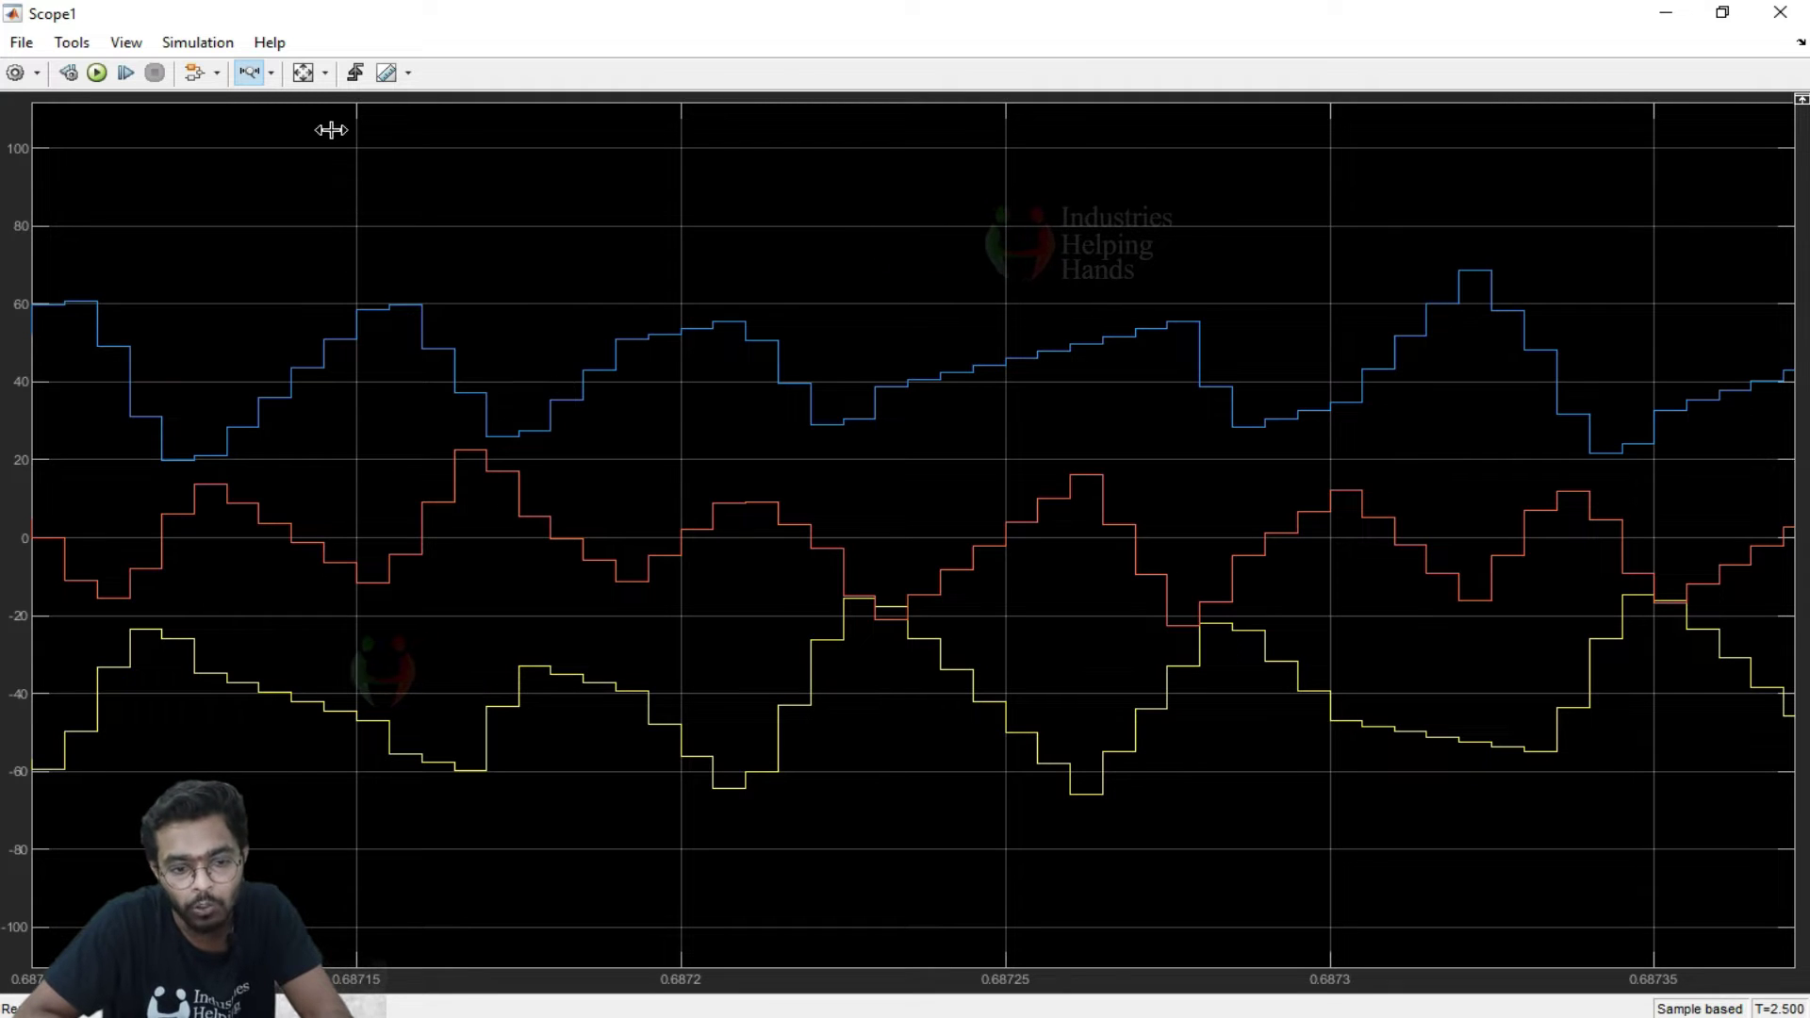
click(303, 74)
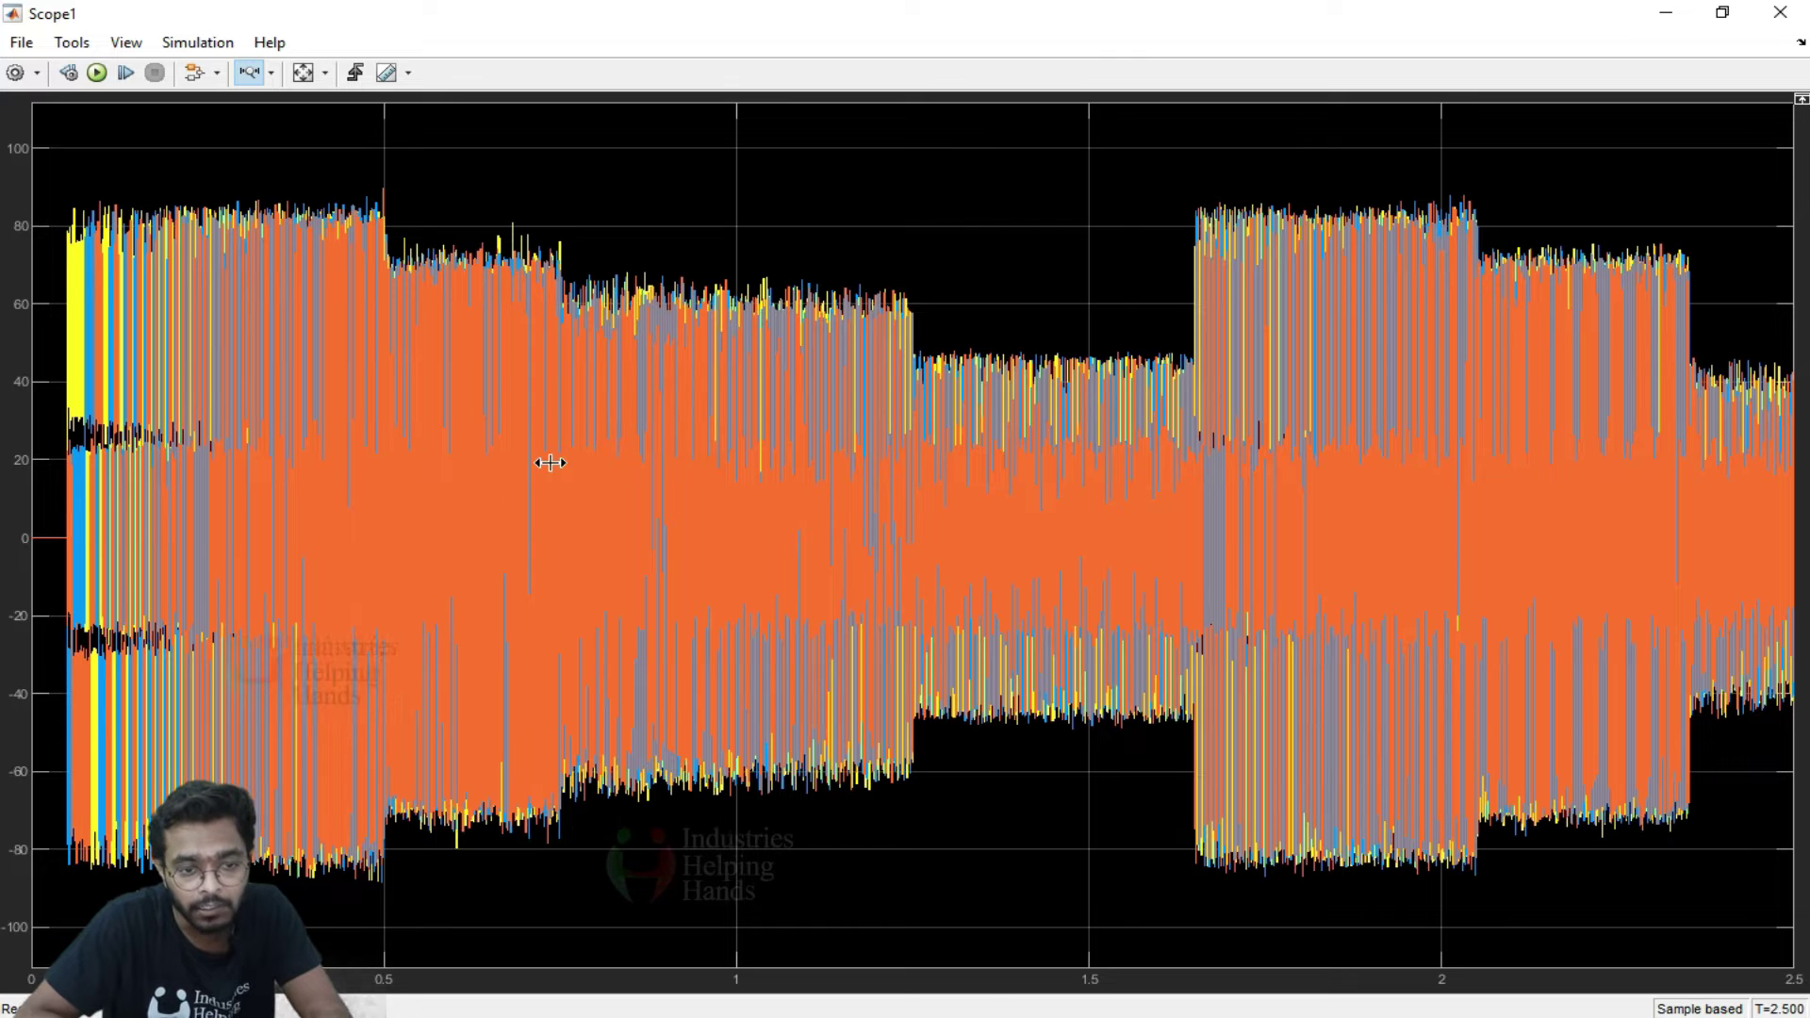
click(1772, 17)
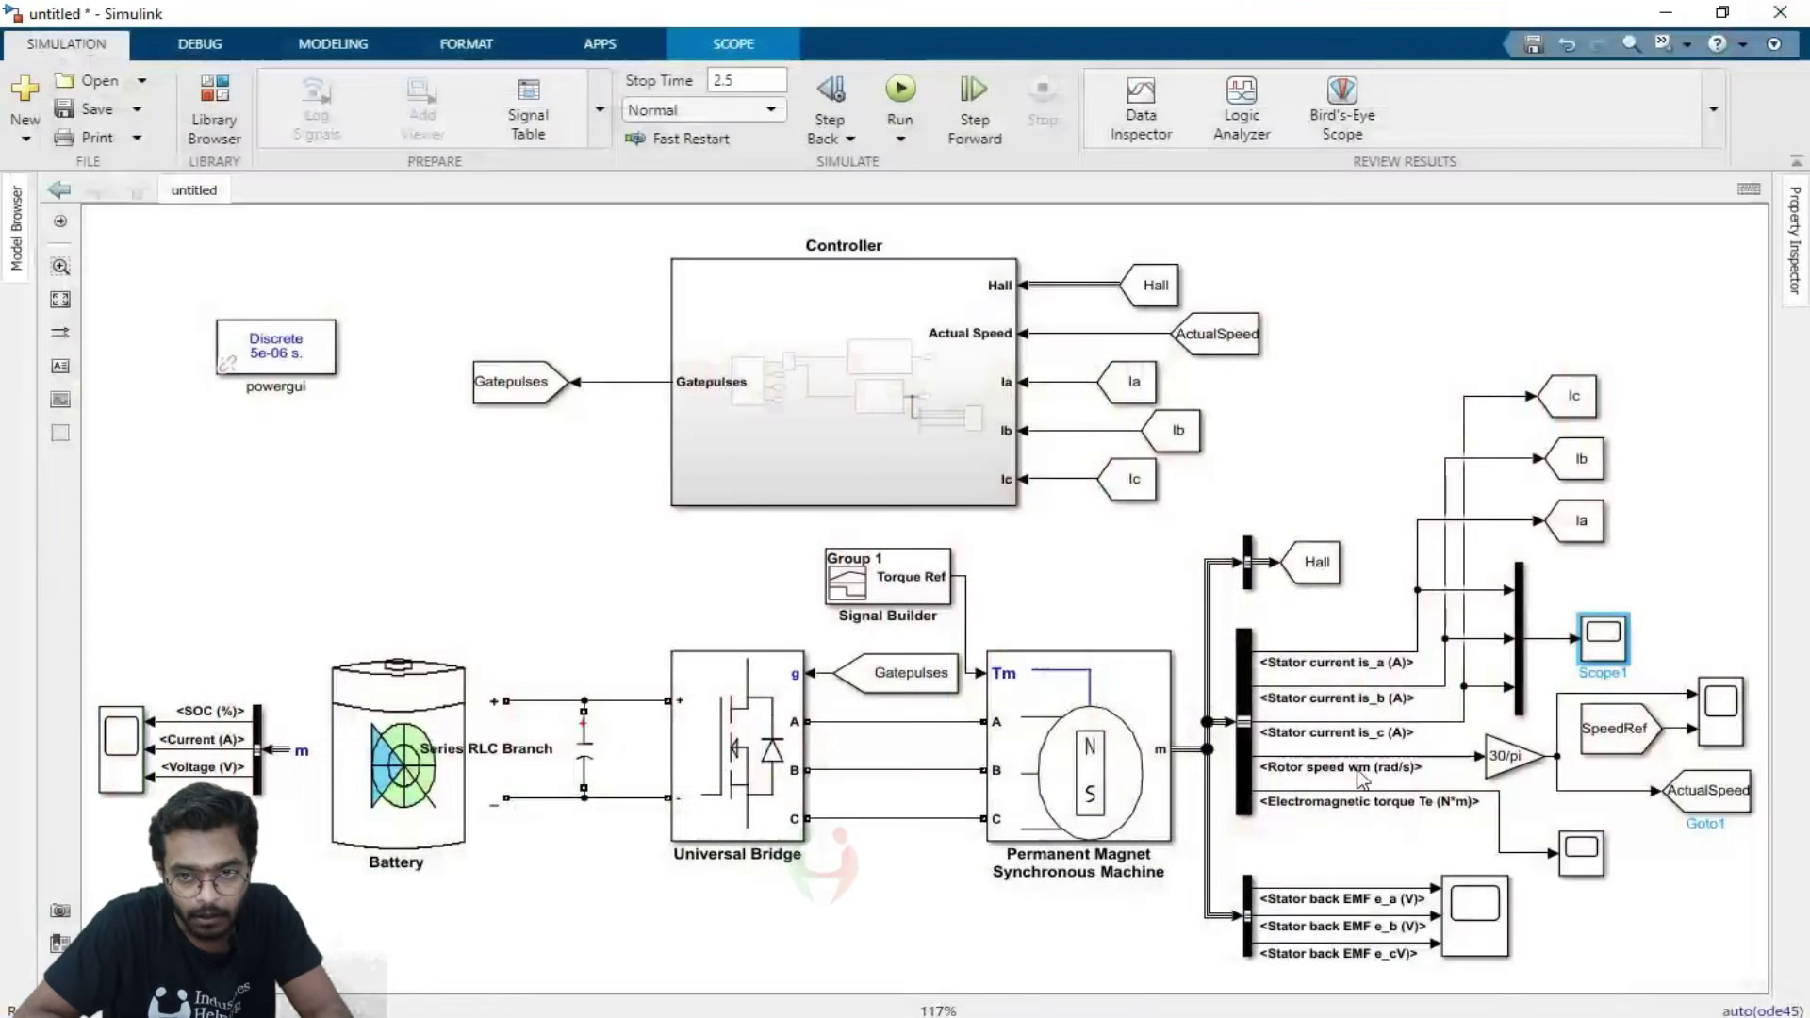
Step: Open the Scope4 speed plot and turn on its legend
double_click(1713, 707)
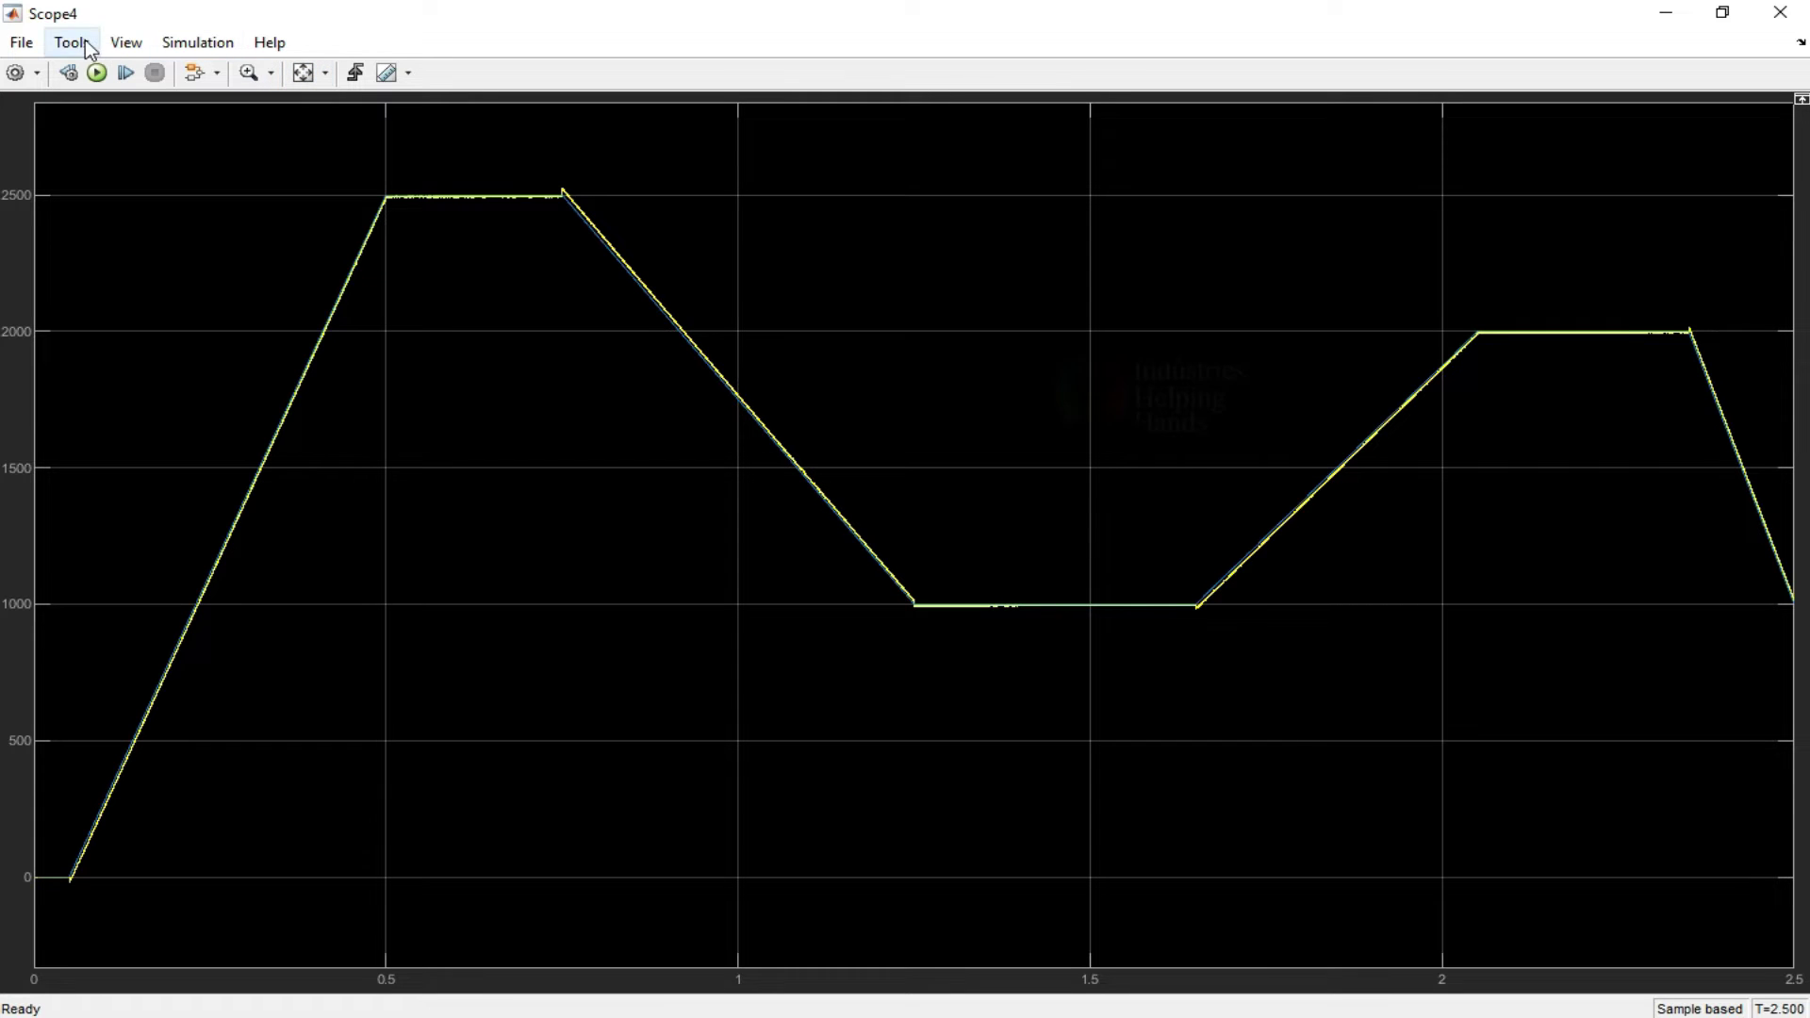
click(132, 45)
click(211, 151)
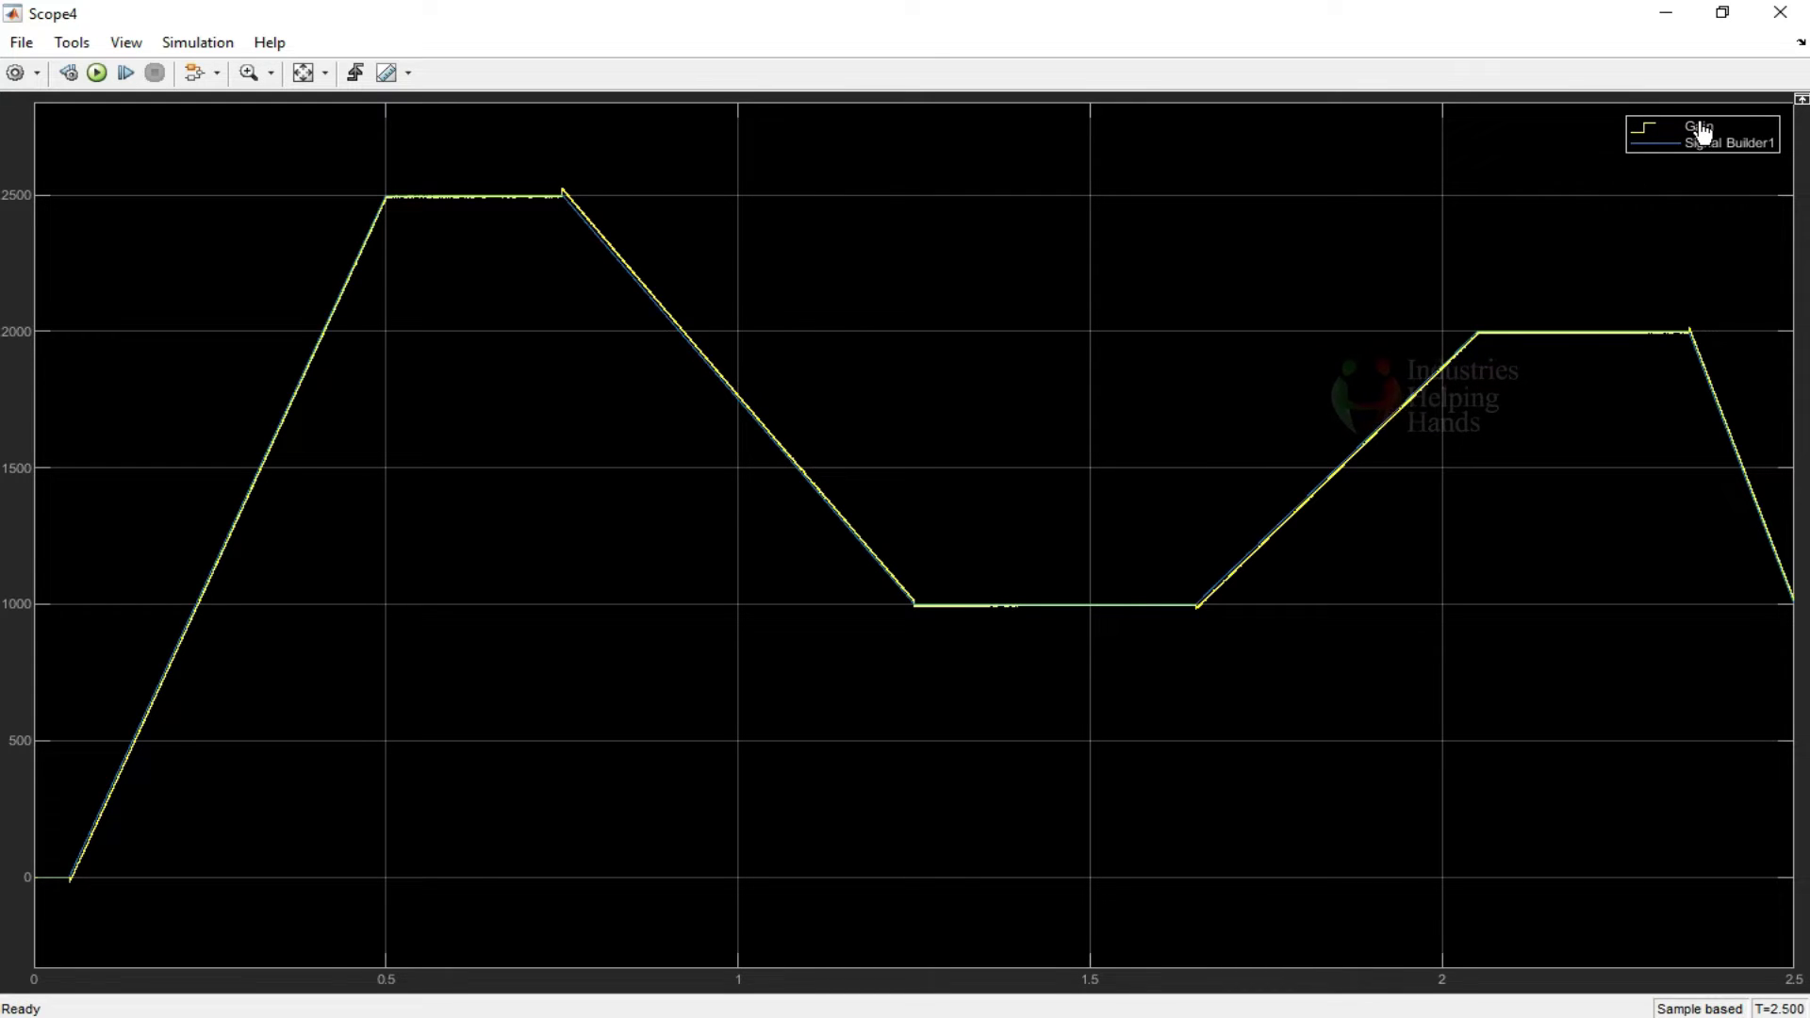
Step: Rename the legend entries to 'Actual Speed' and 'Ref Speed'
click(1701, 128)
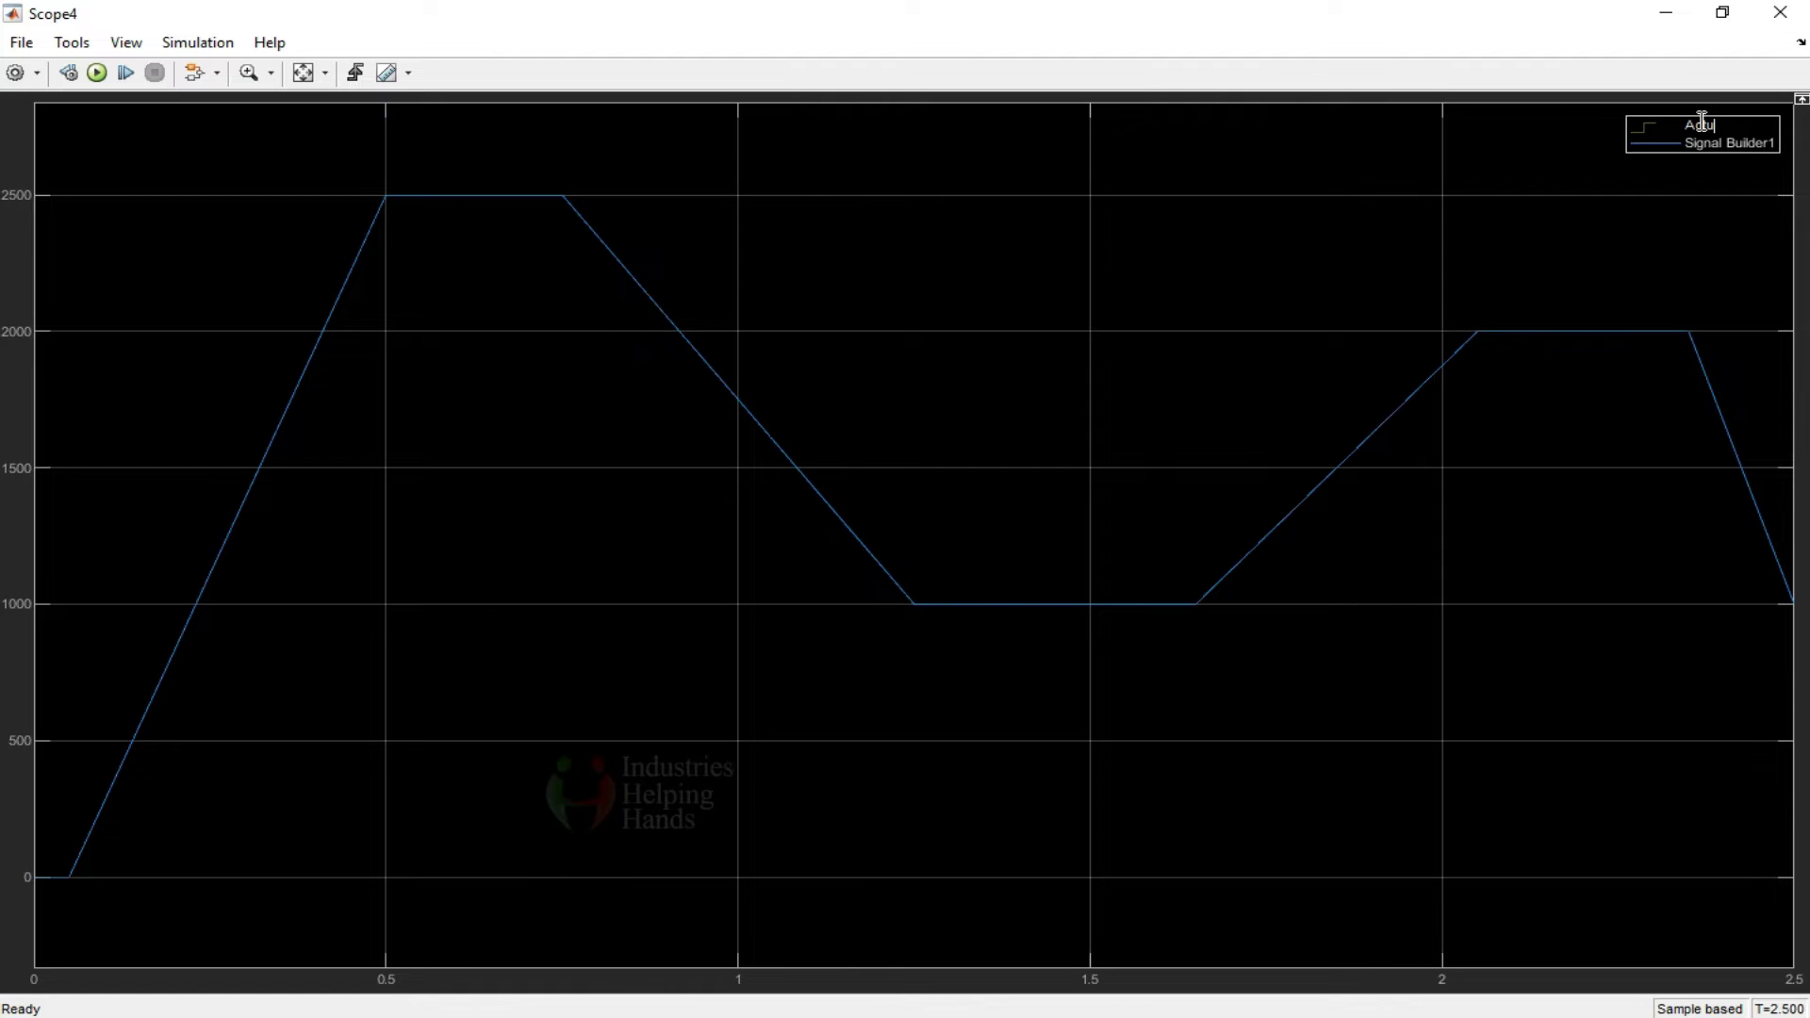
text(Actual Speed)
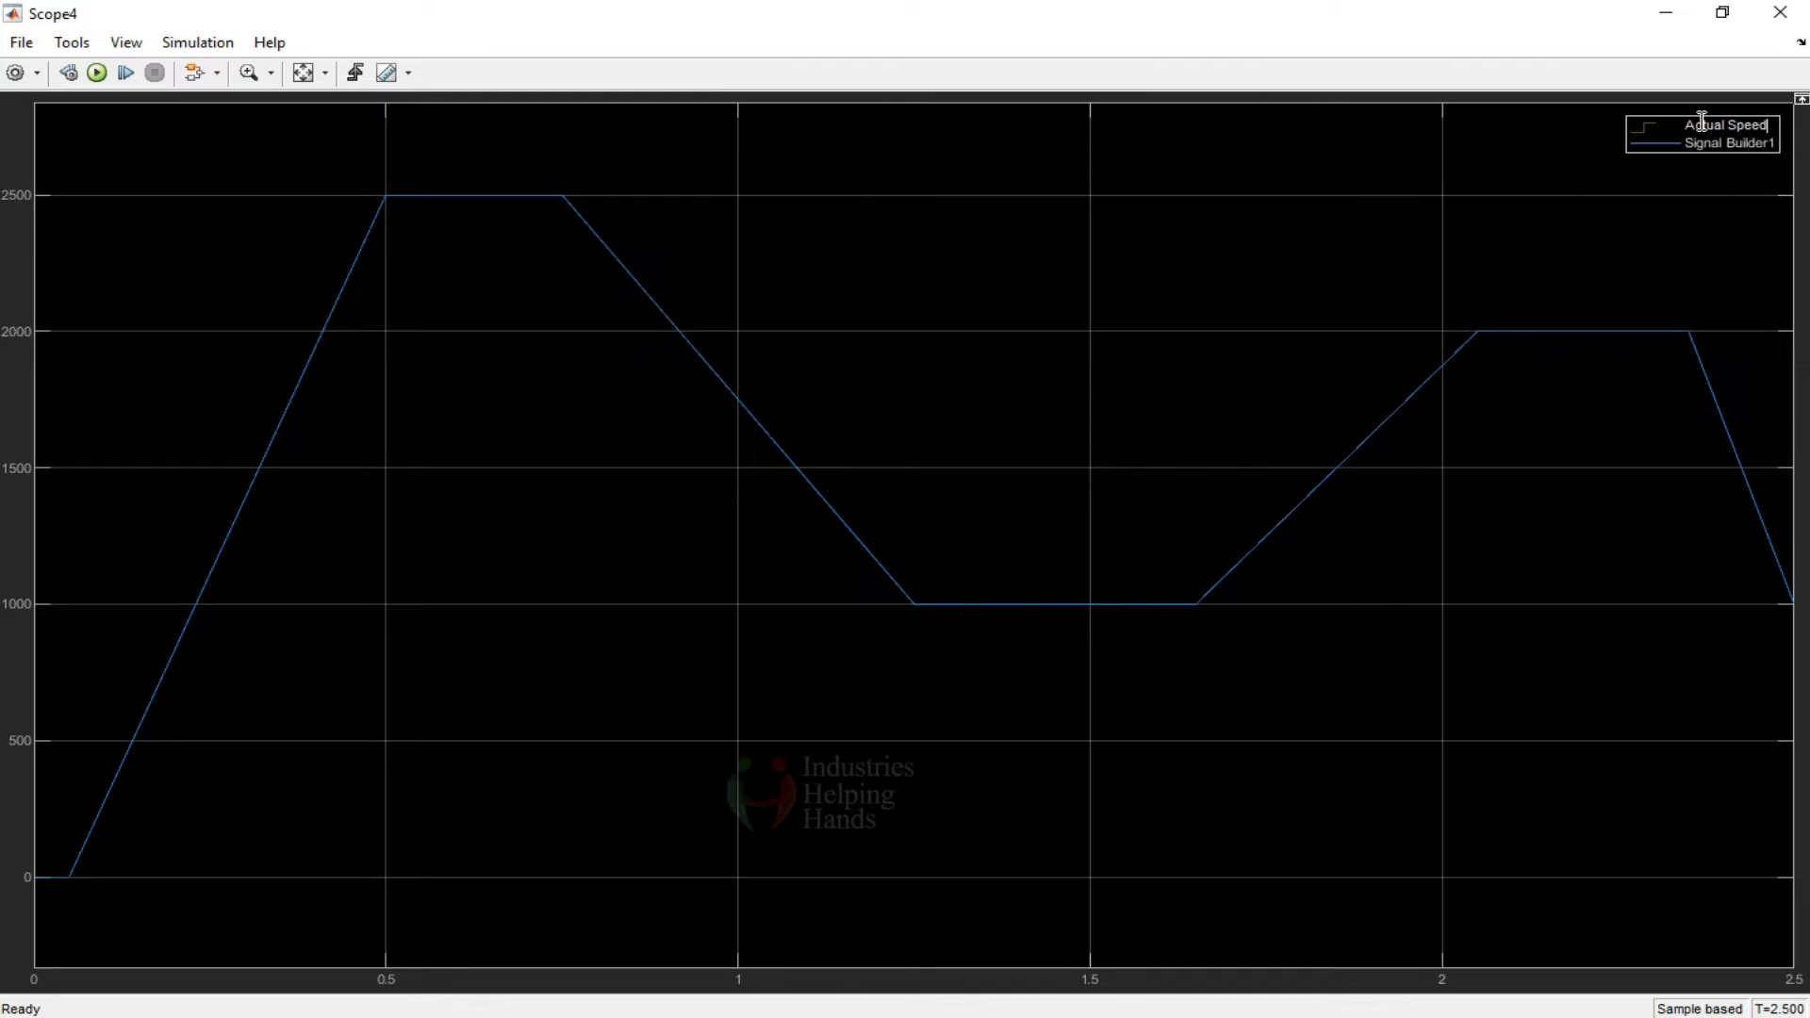
double_click(1744, 144)
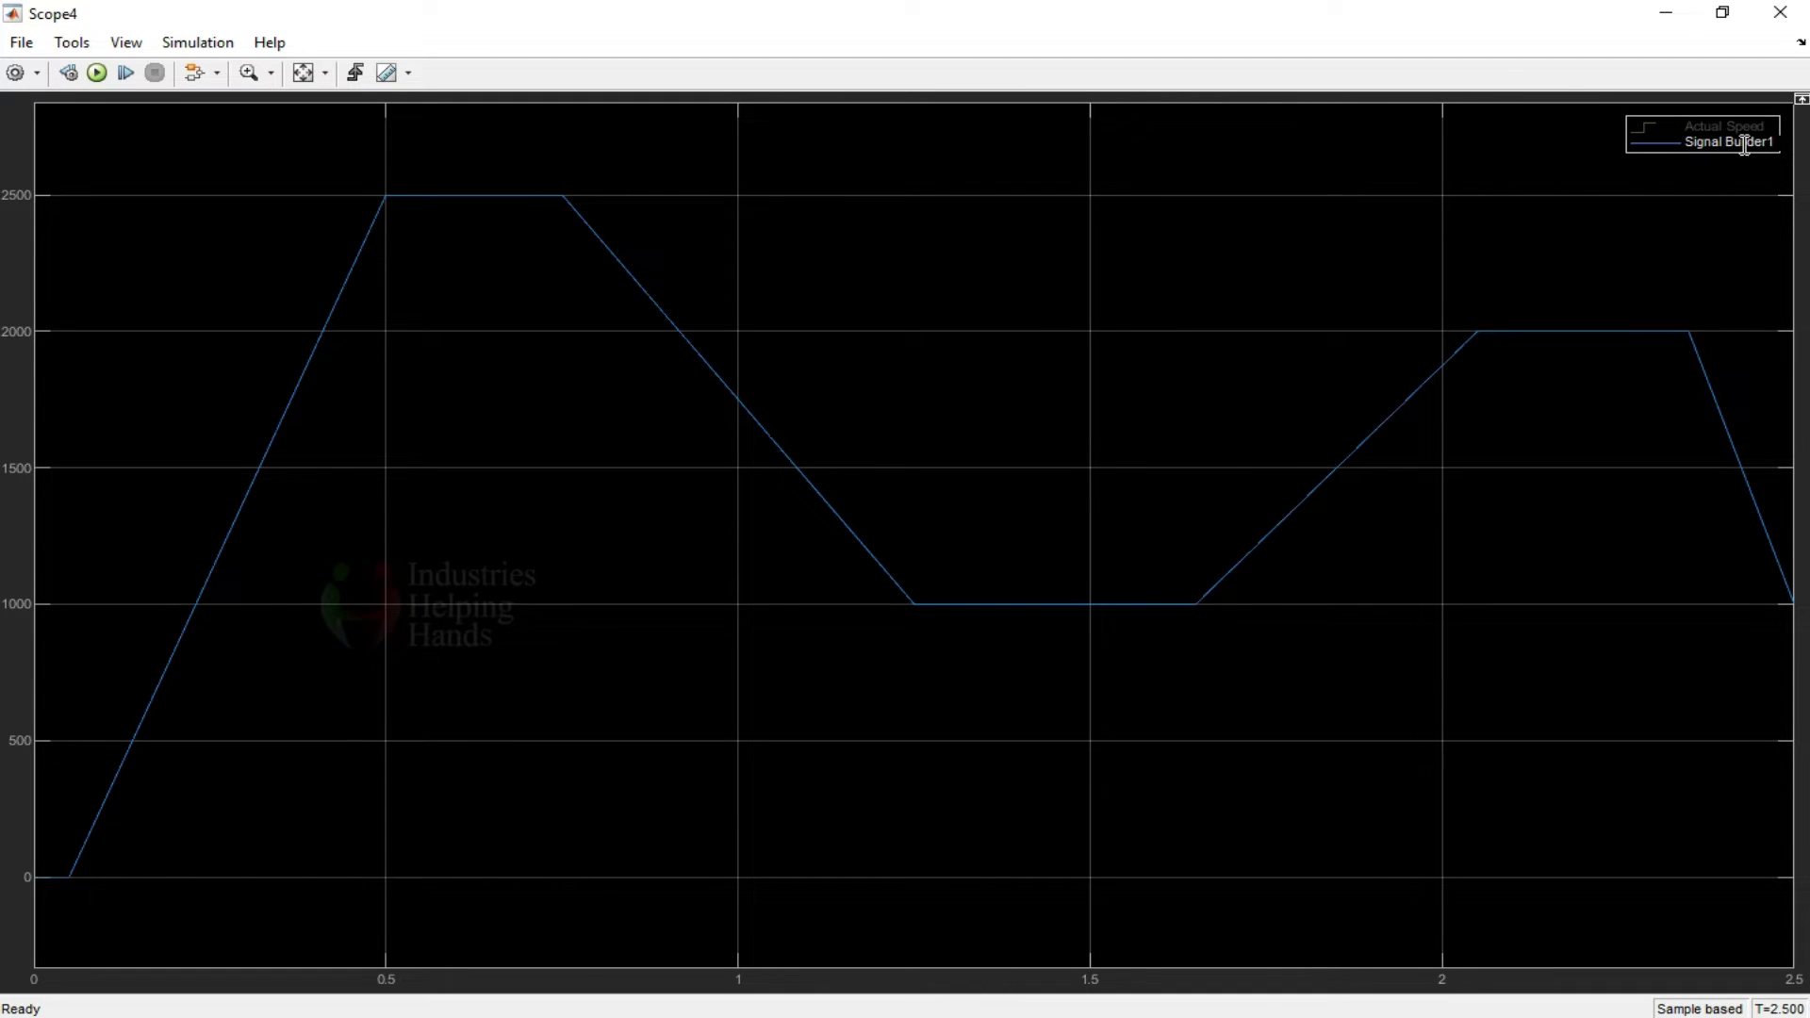
drag(1735, 142, 1685, 143)
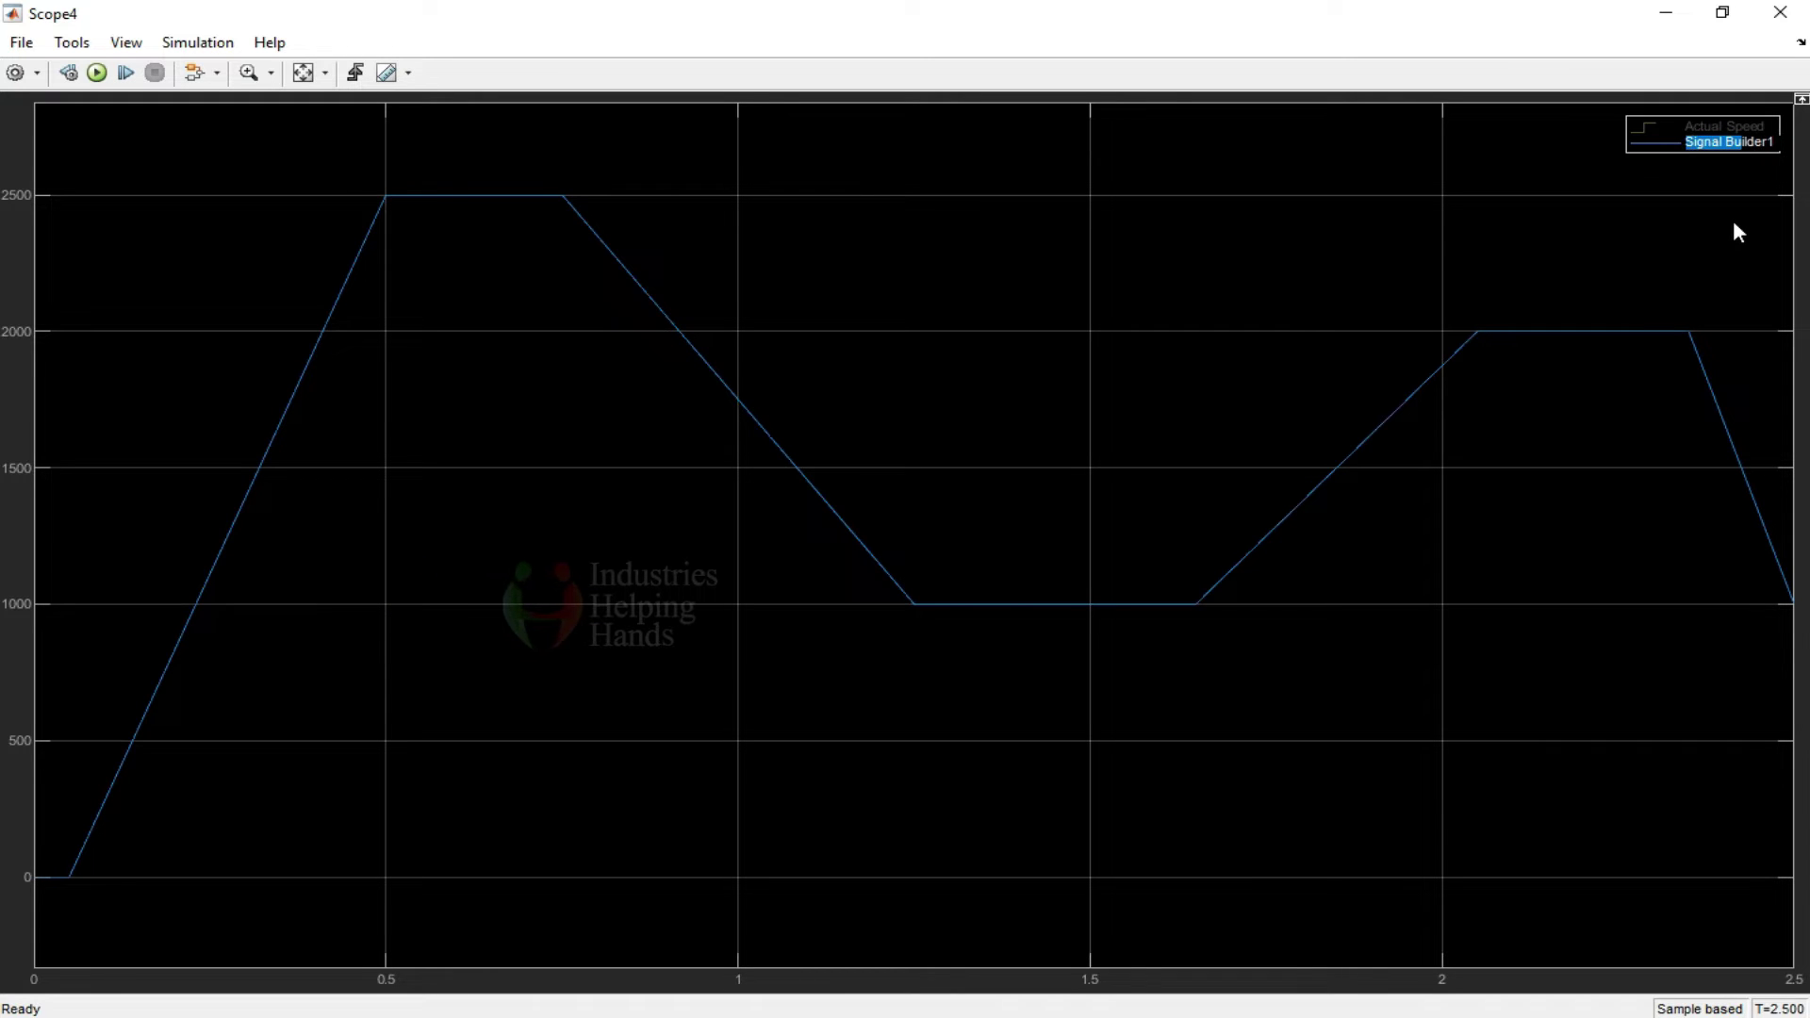
key(BackSpace)
key(Delete)
key(Delete)
key(Delete)
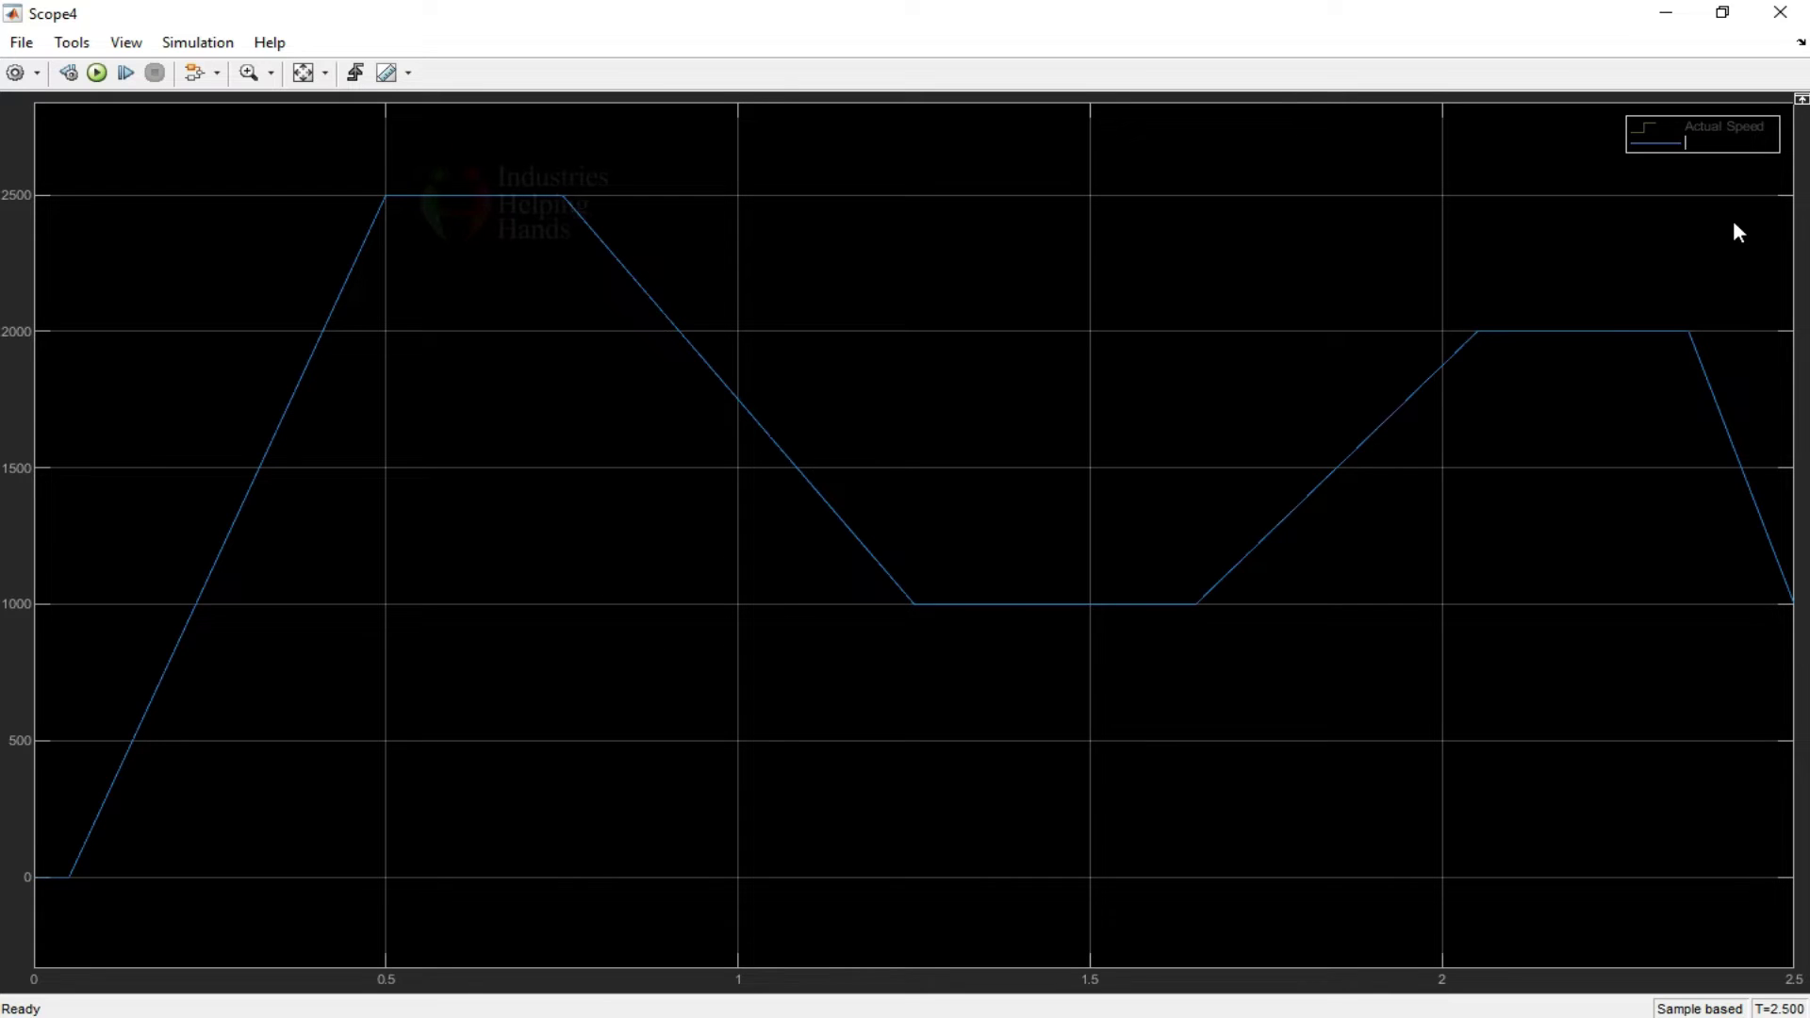
text(Speed)
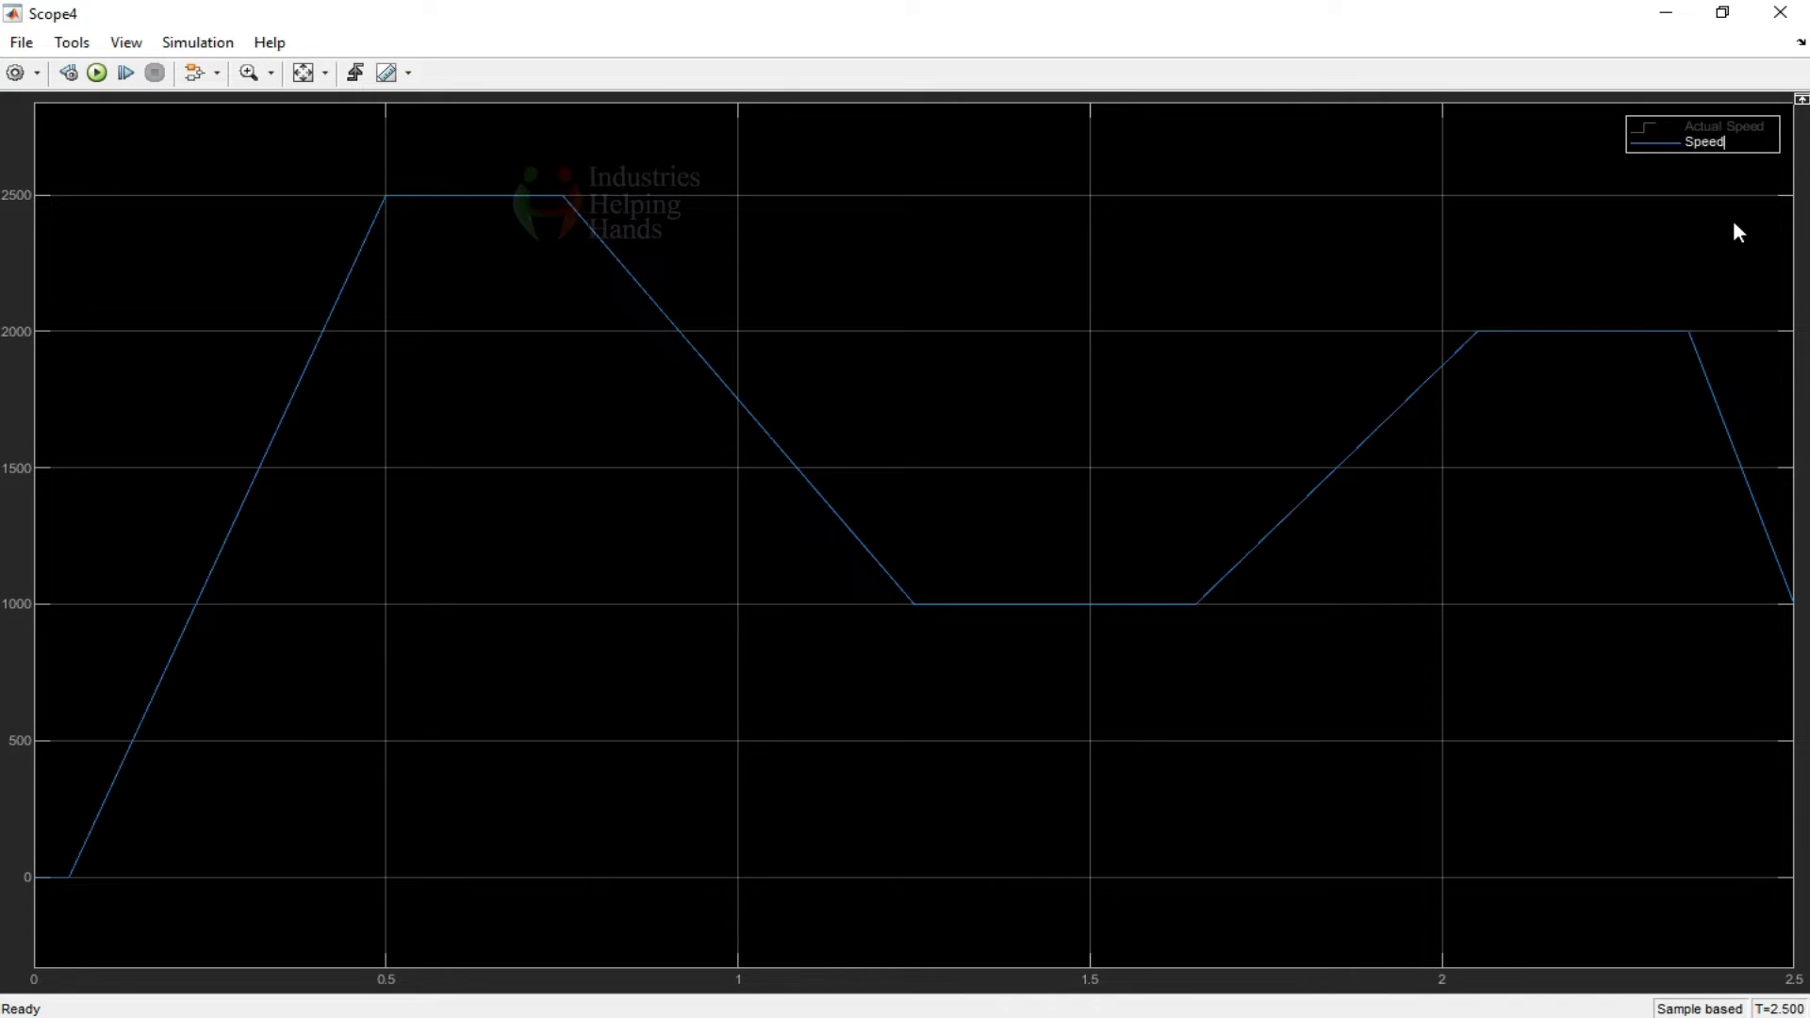
text( Ref)
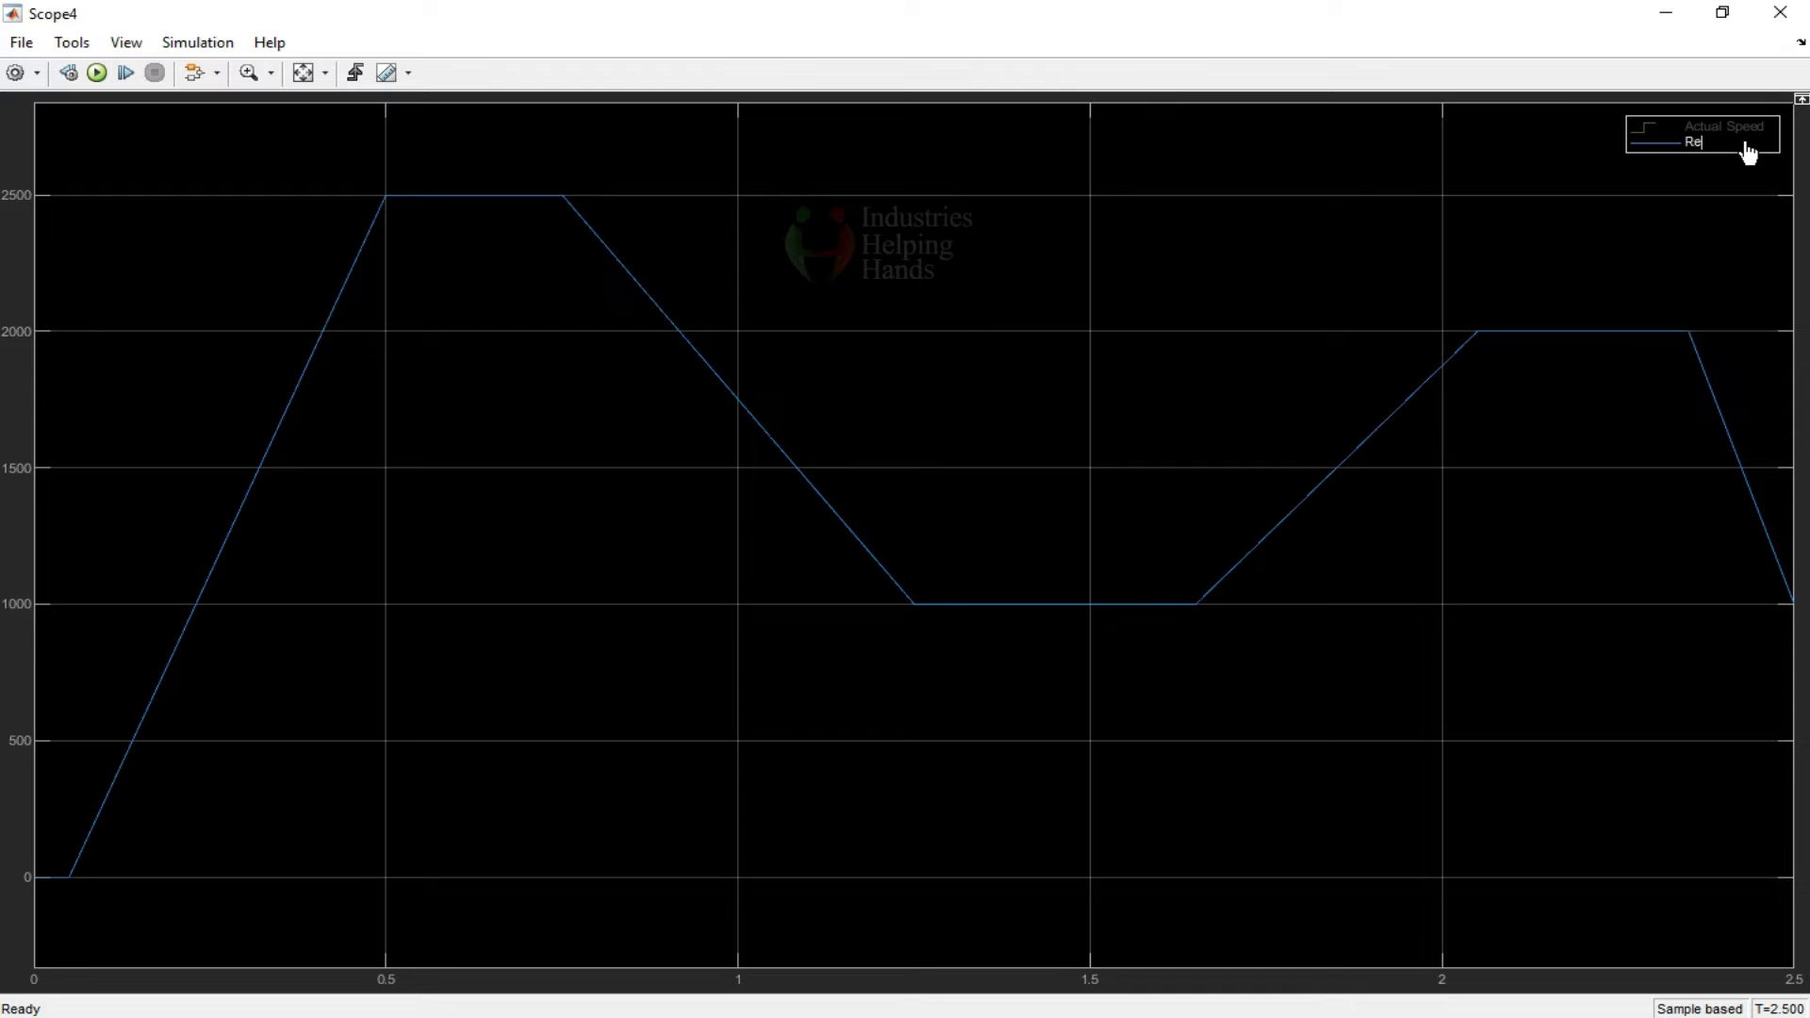
text(Speed)
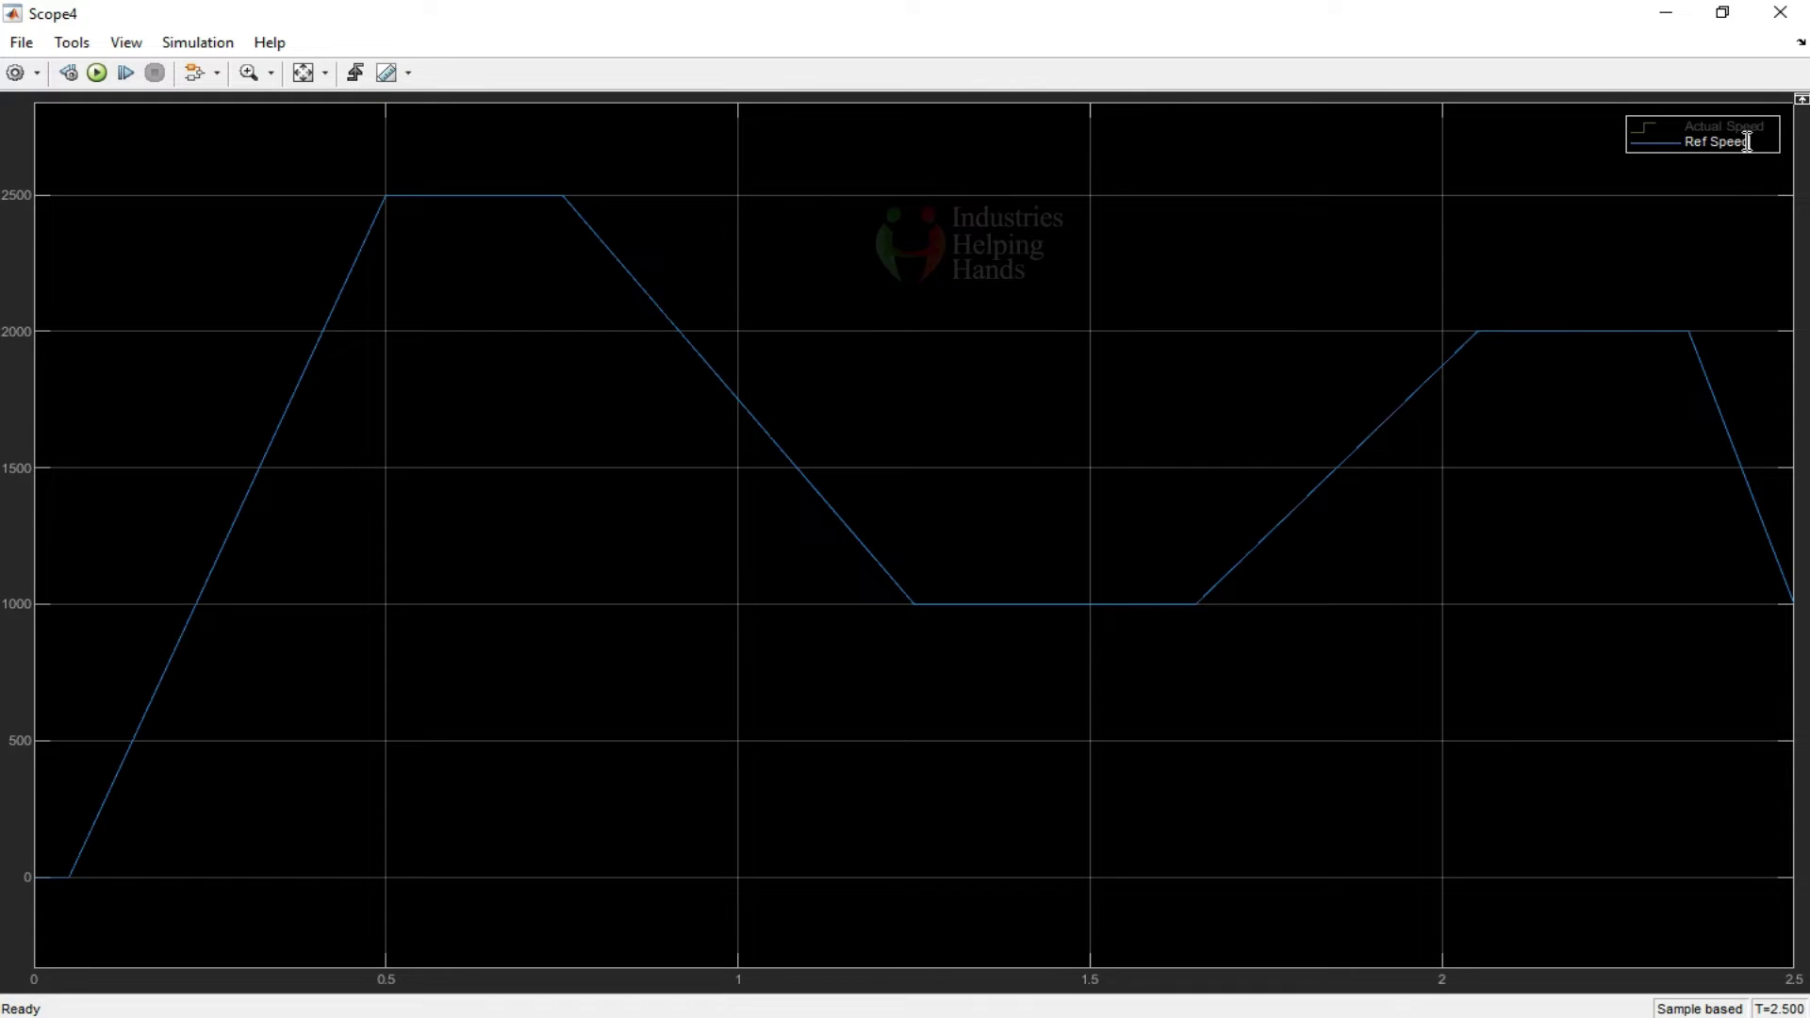
click(1435, 233)
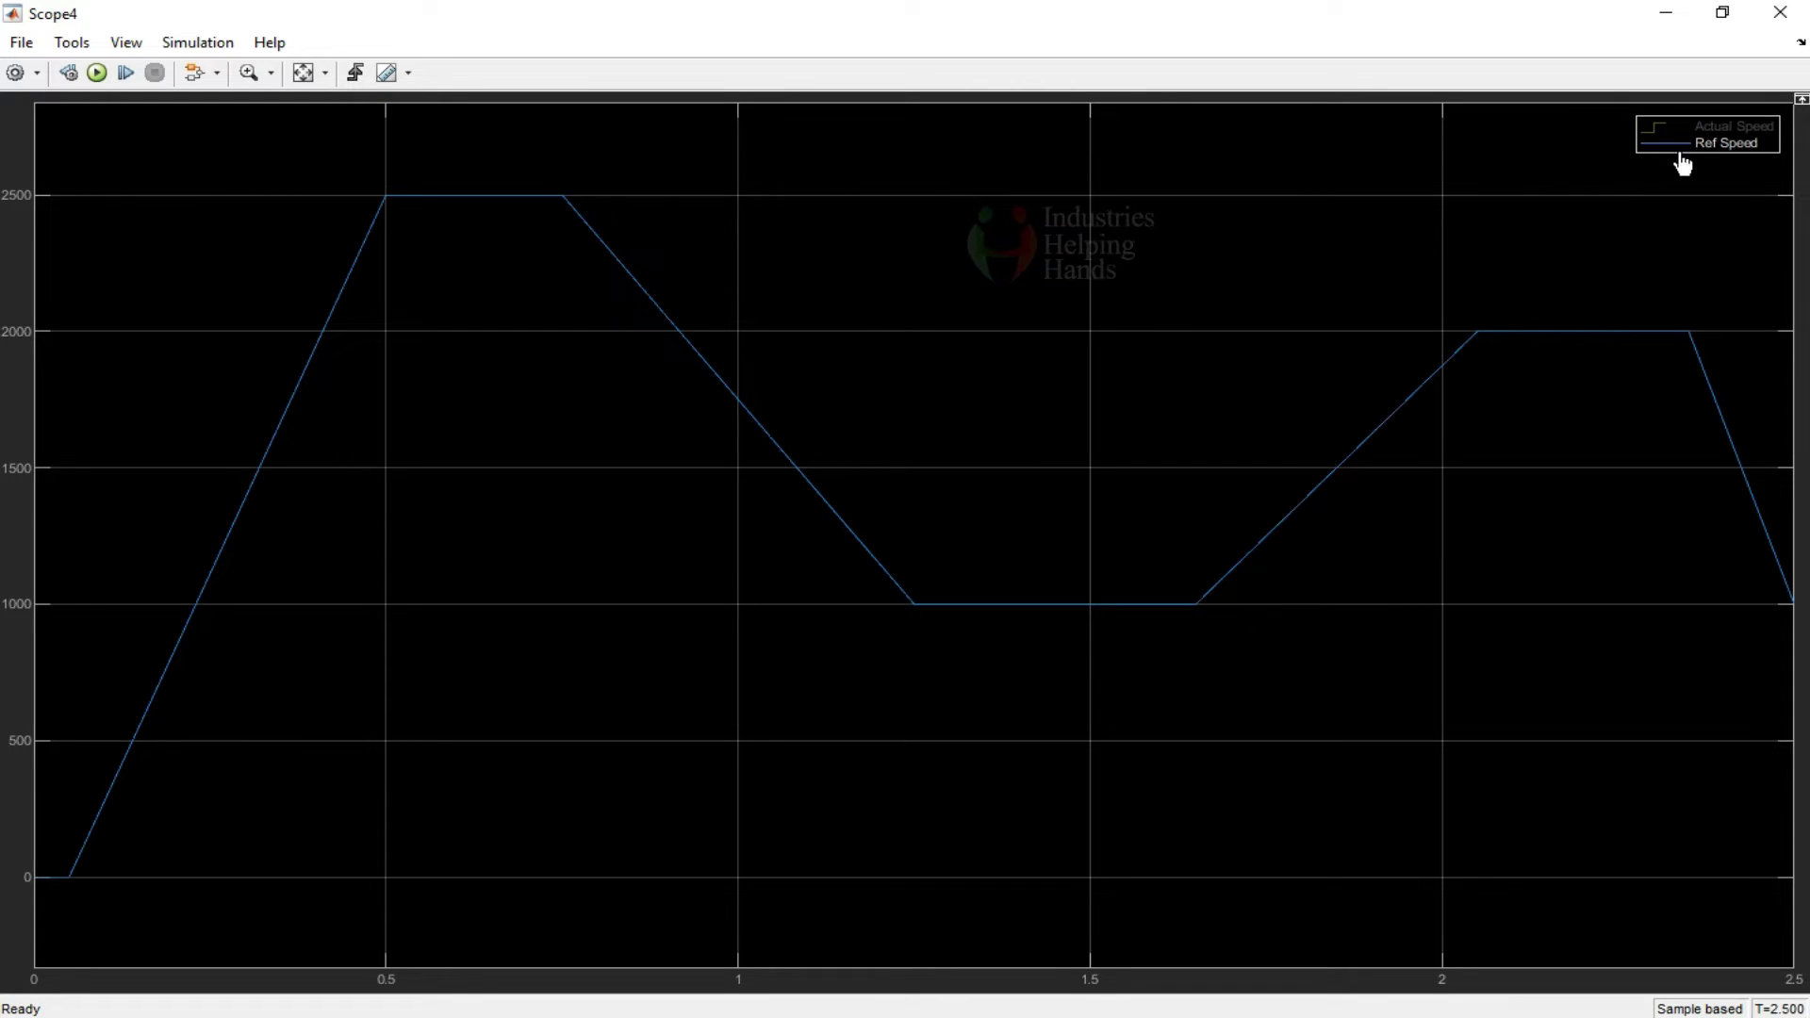
Step: Zoom the speed plot to 0.546–0.562 s and about 2490–2506 on the plateau
click(1729, 128)
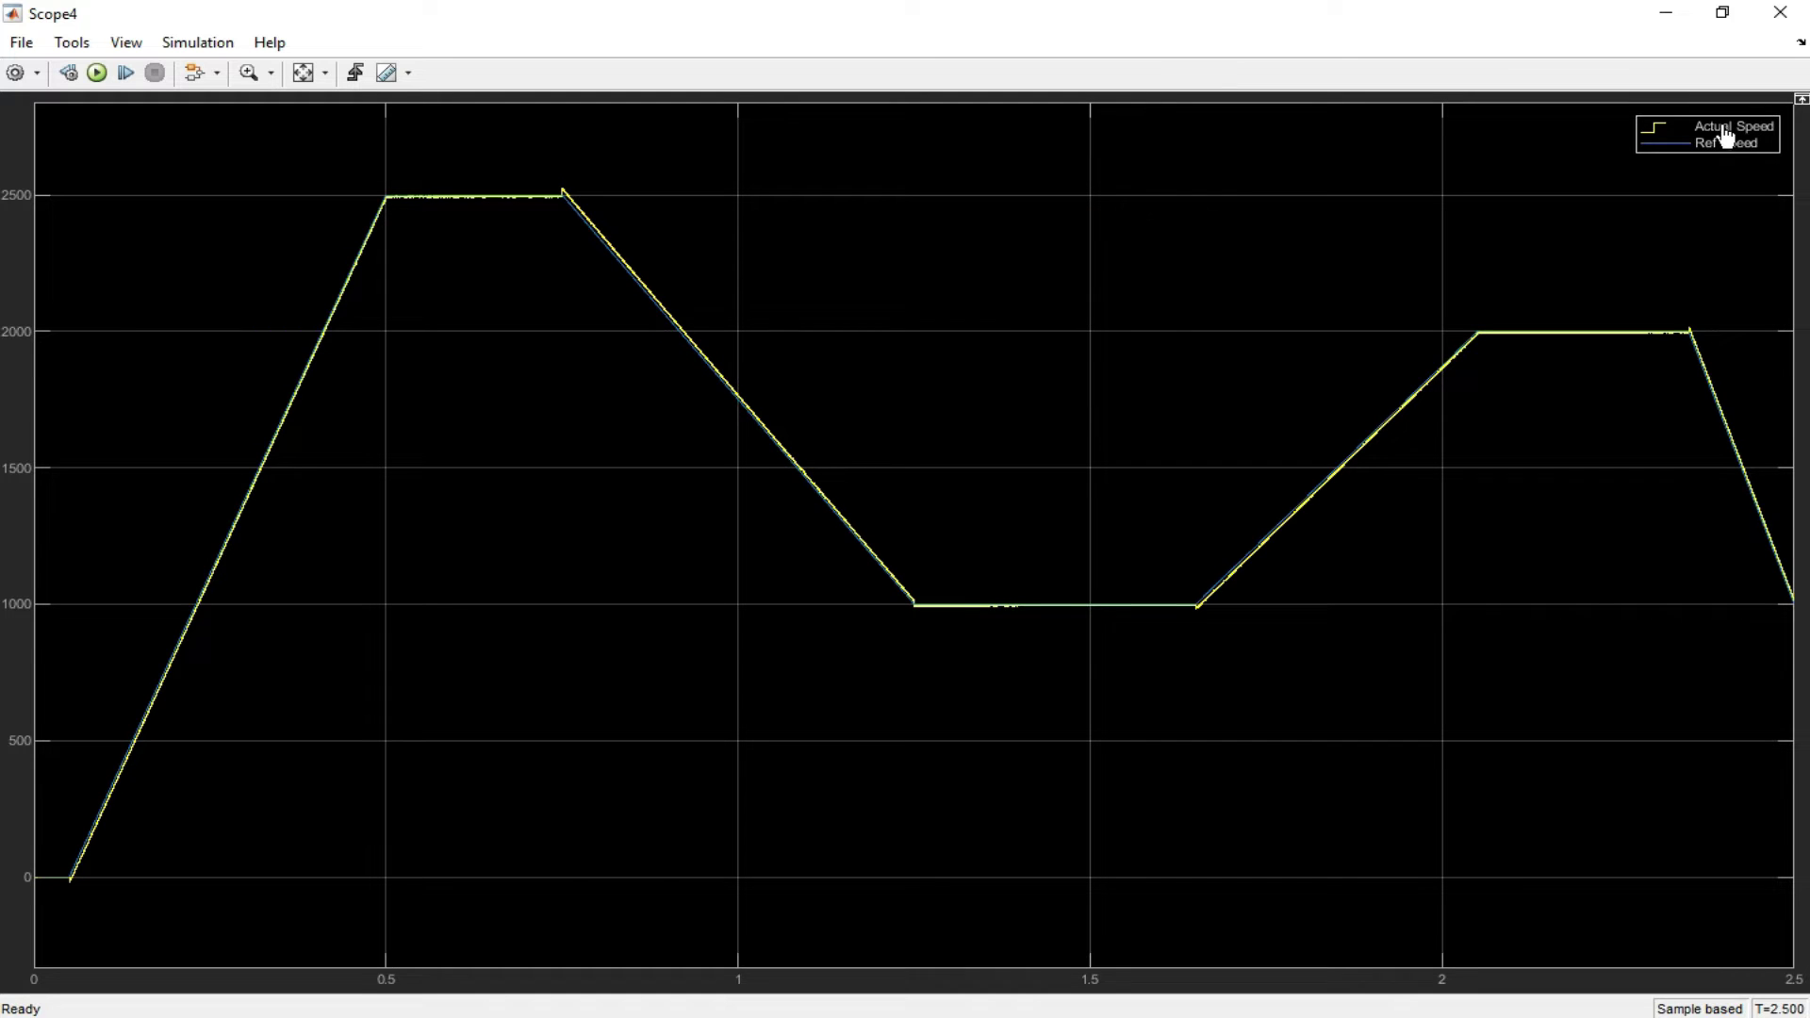
click(270, 73)
click(253, 133)
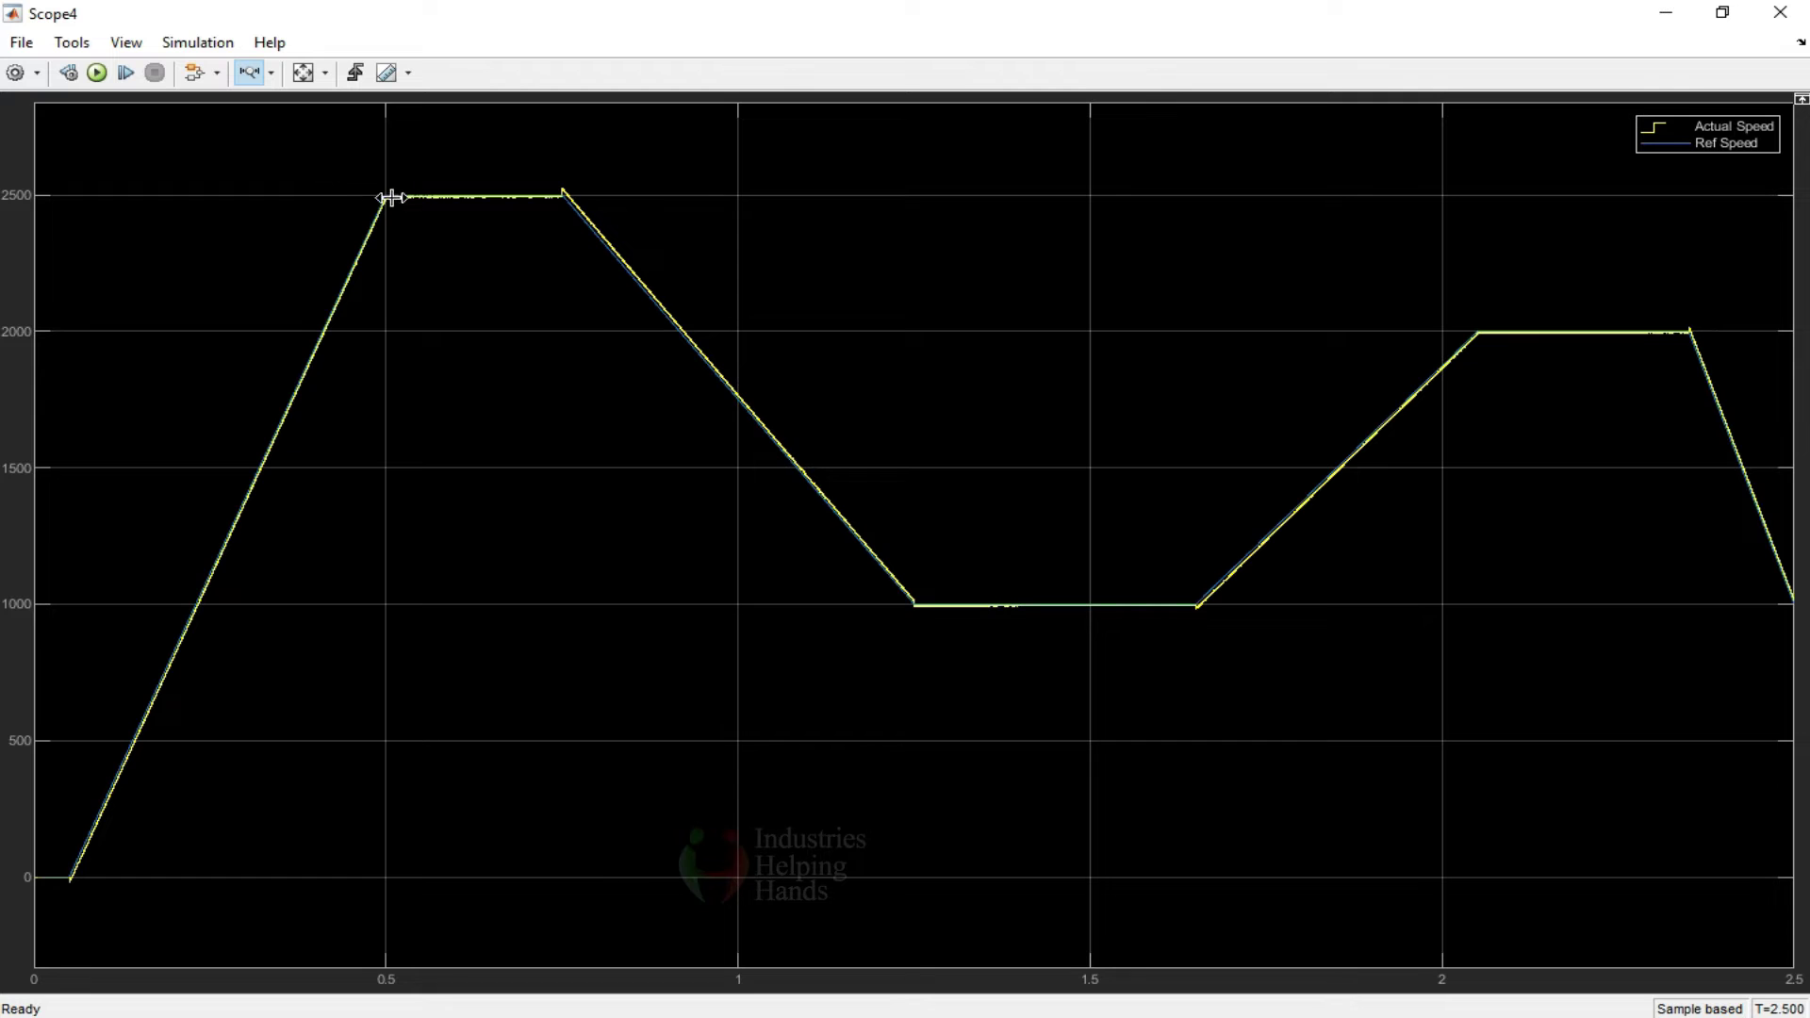
drag(393, 203, 554, 213)
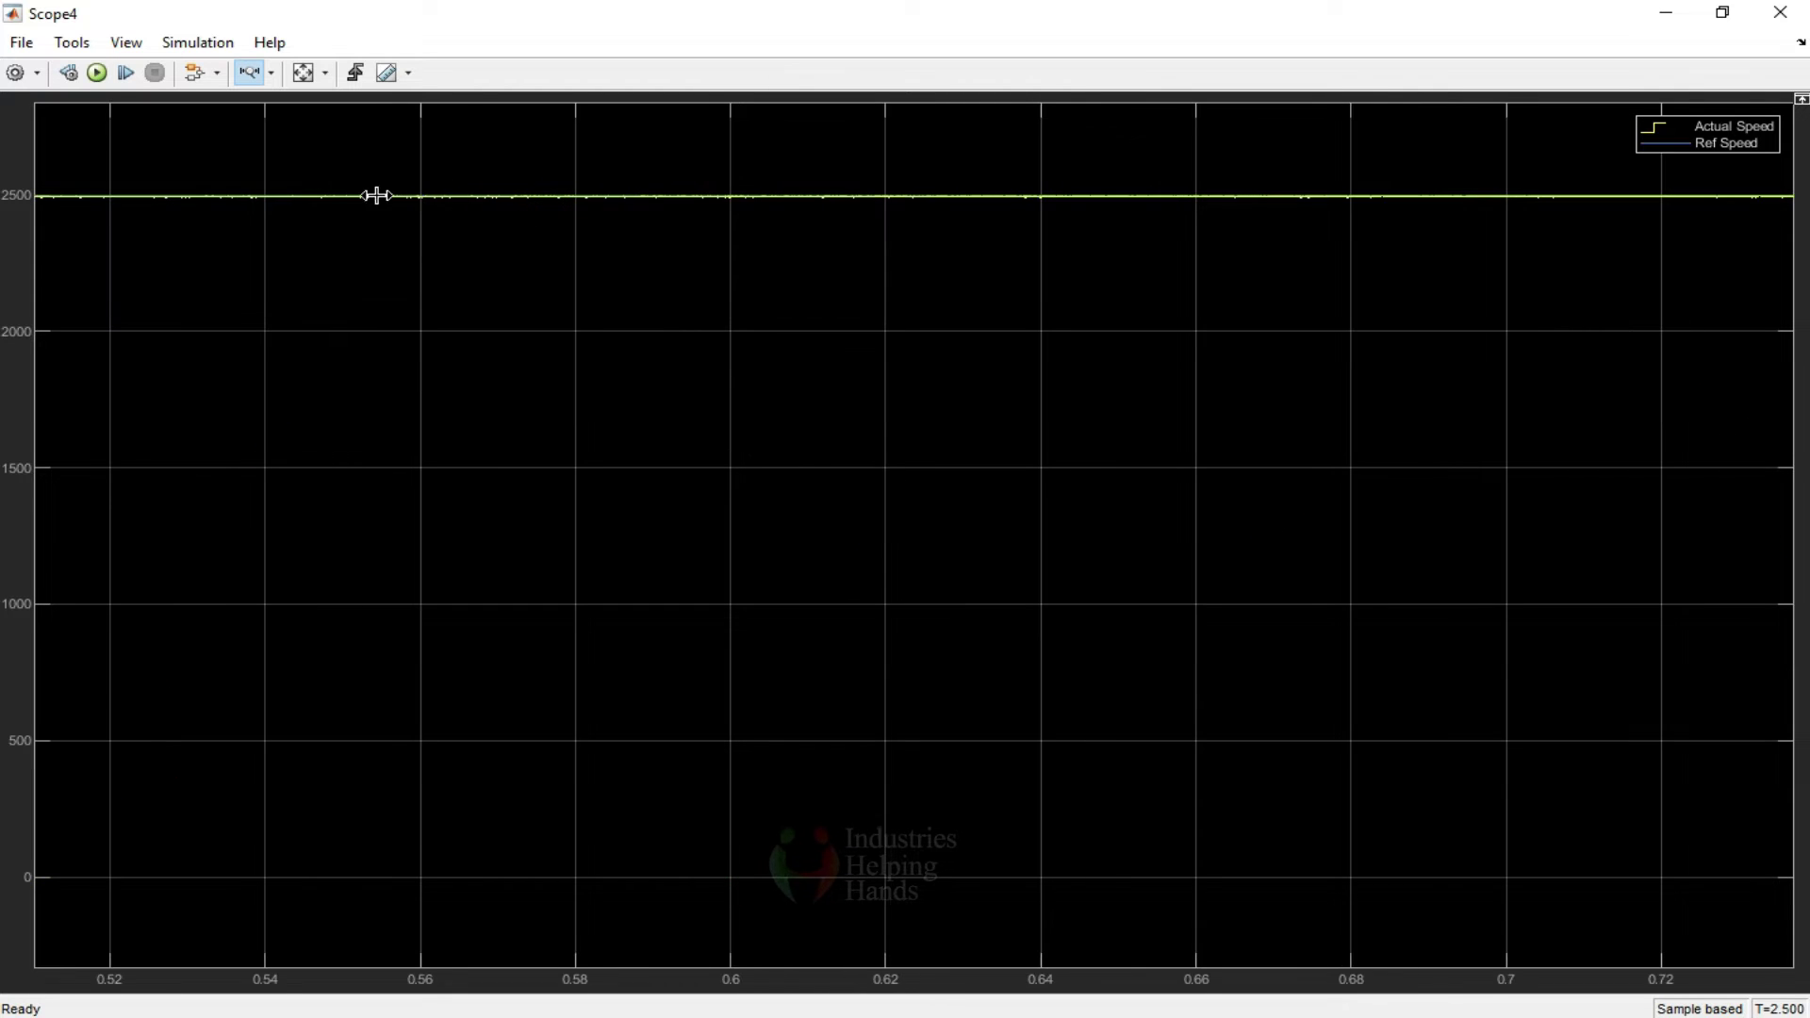
drag(308, 198, 444, 198)
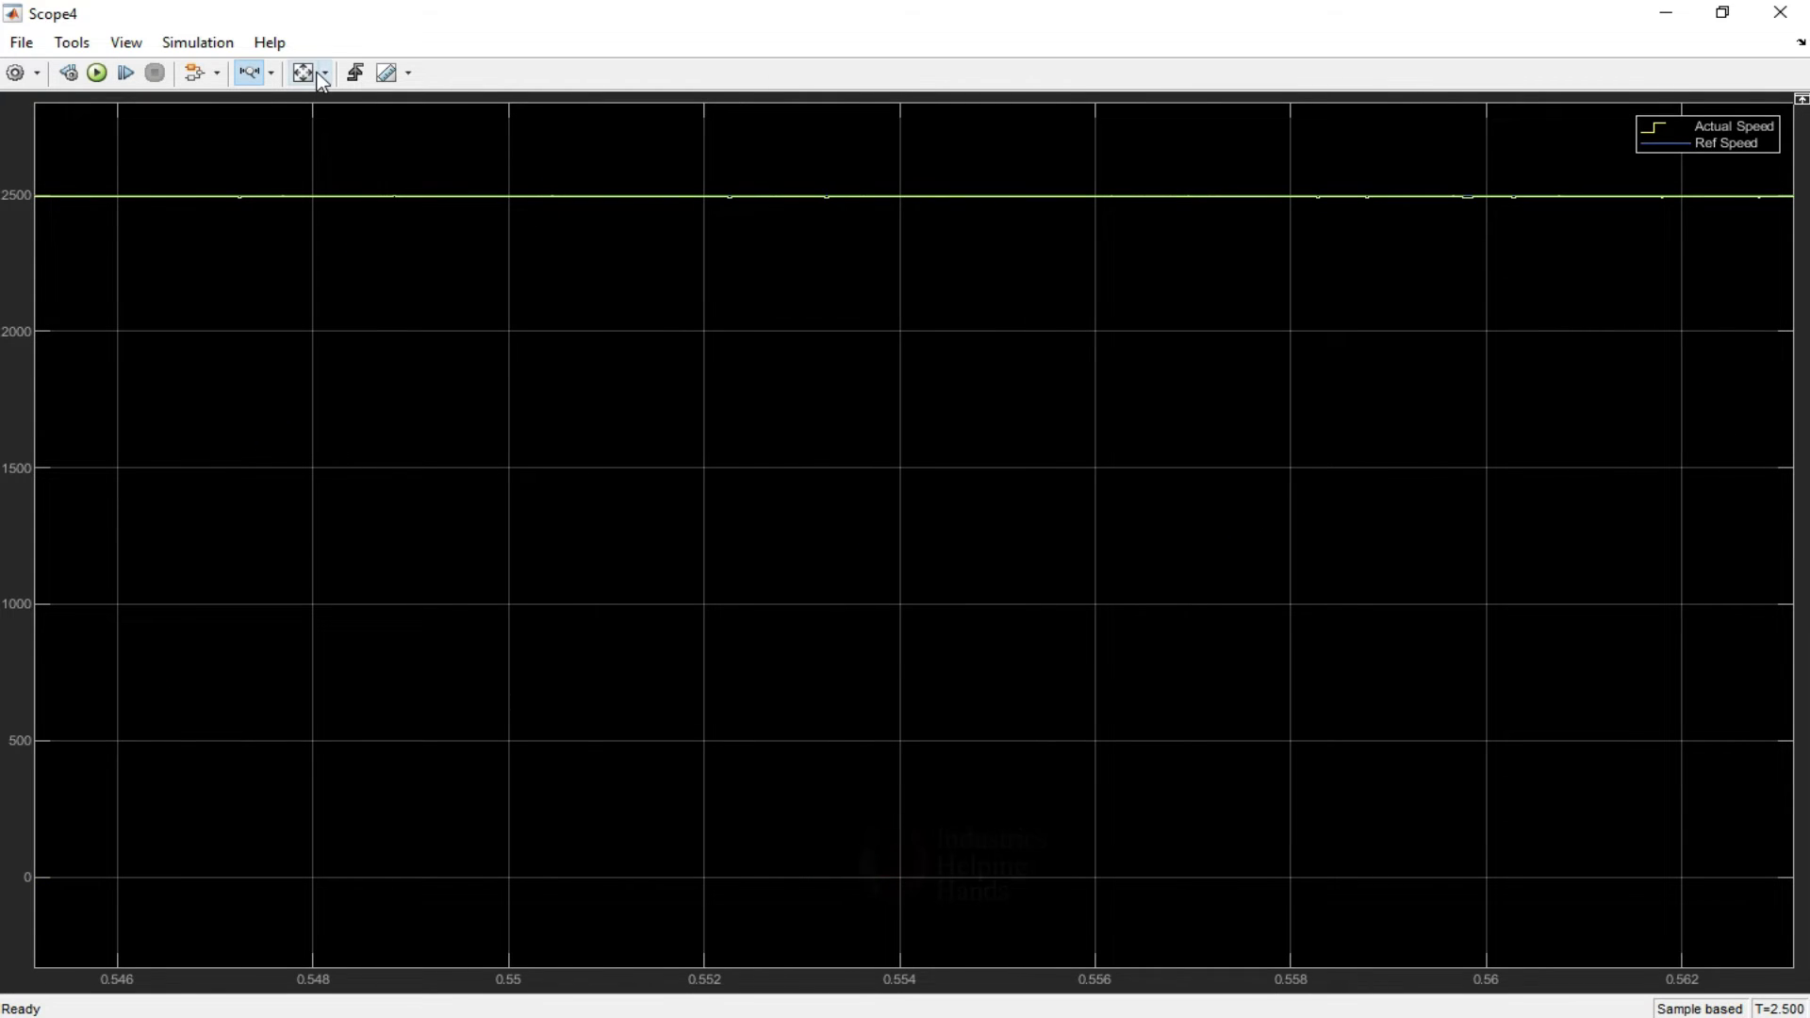
click(256, 134)
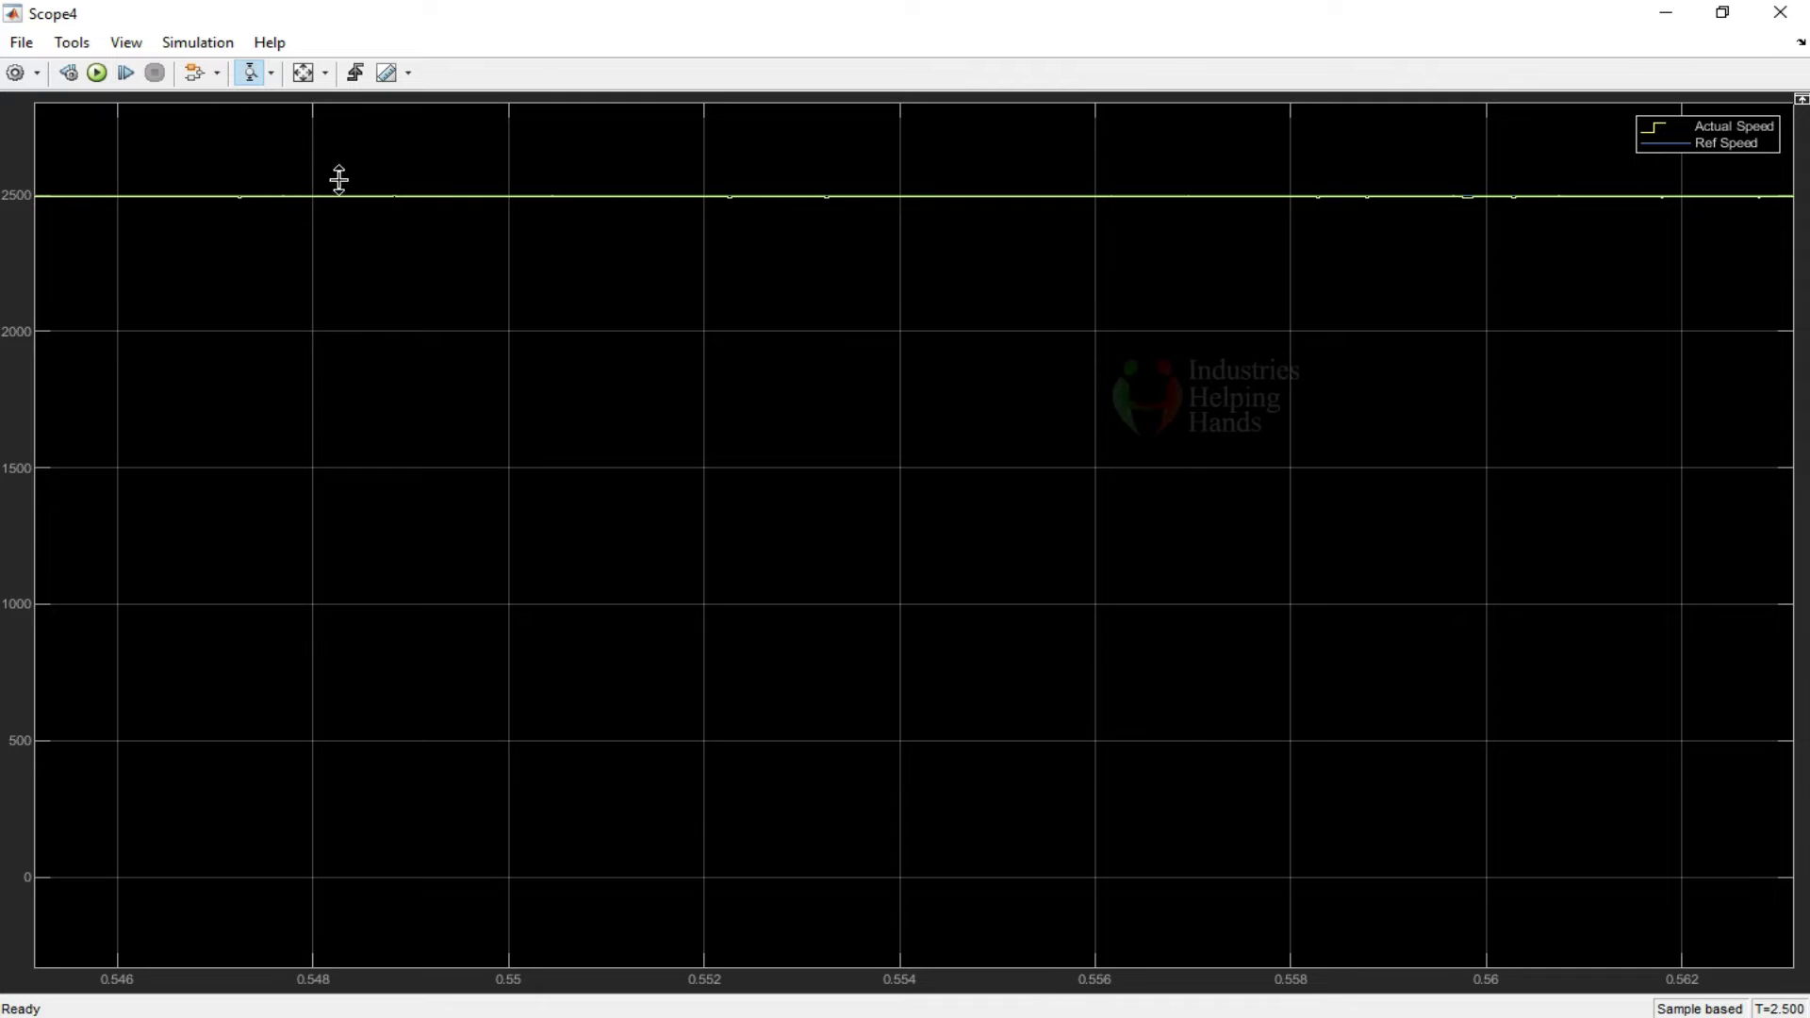
drag(342, 174, 333, 243)
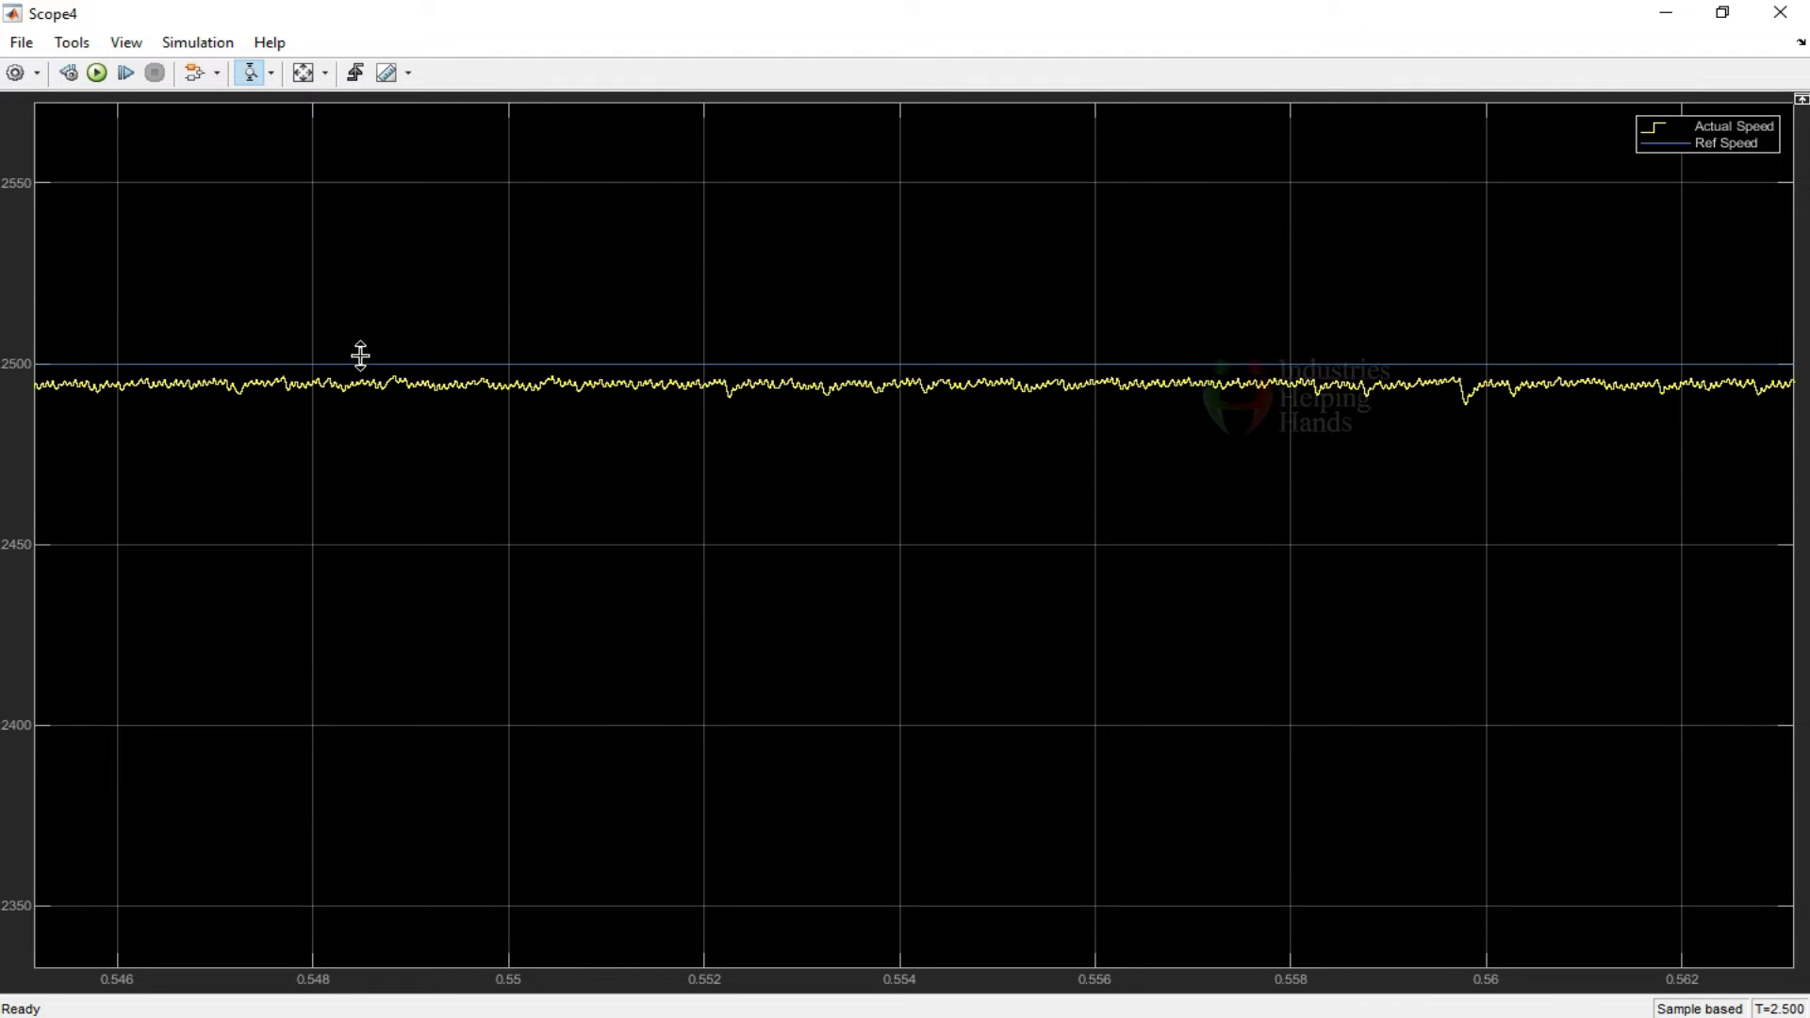
drag(364, 341, 368, 400)
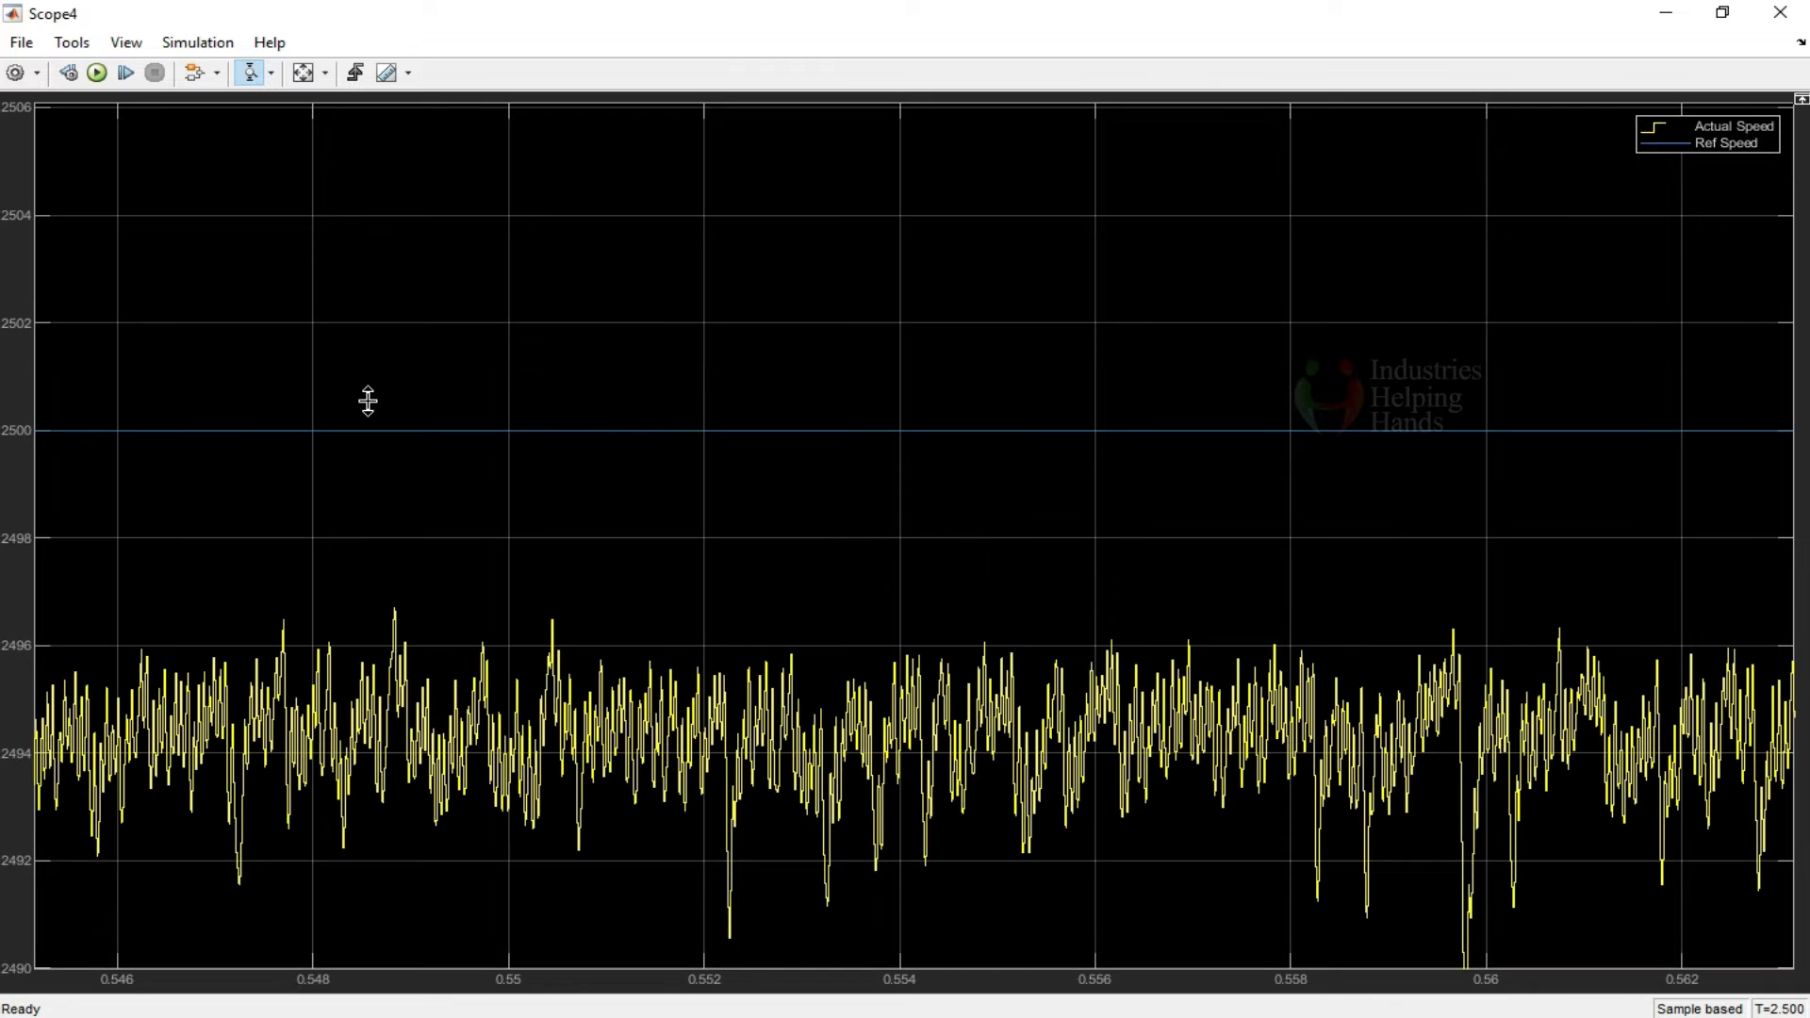
Step: Zoom further to about 0.547875–0.547905 s and speed 2492–2500 to see the ripple
click(271, 72)
click(255, 114)
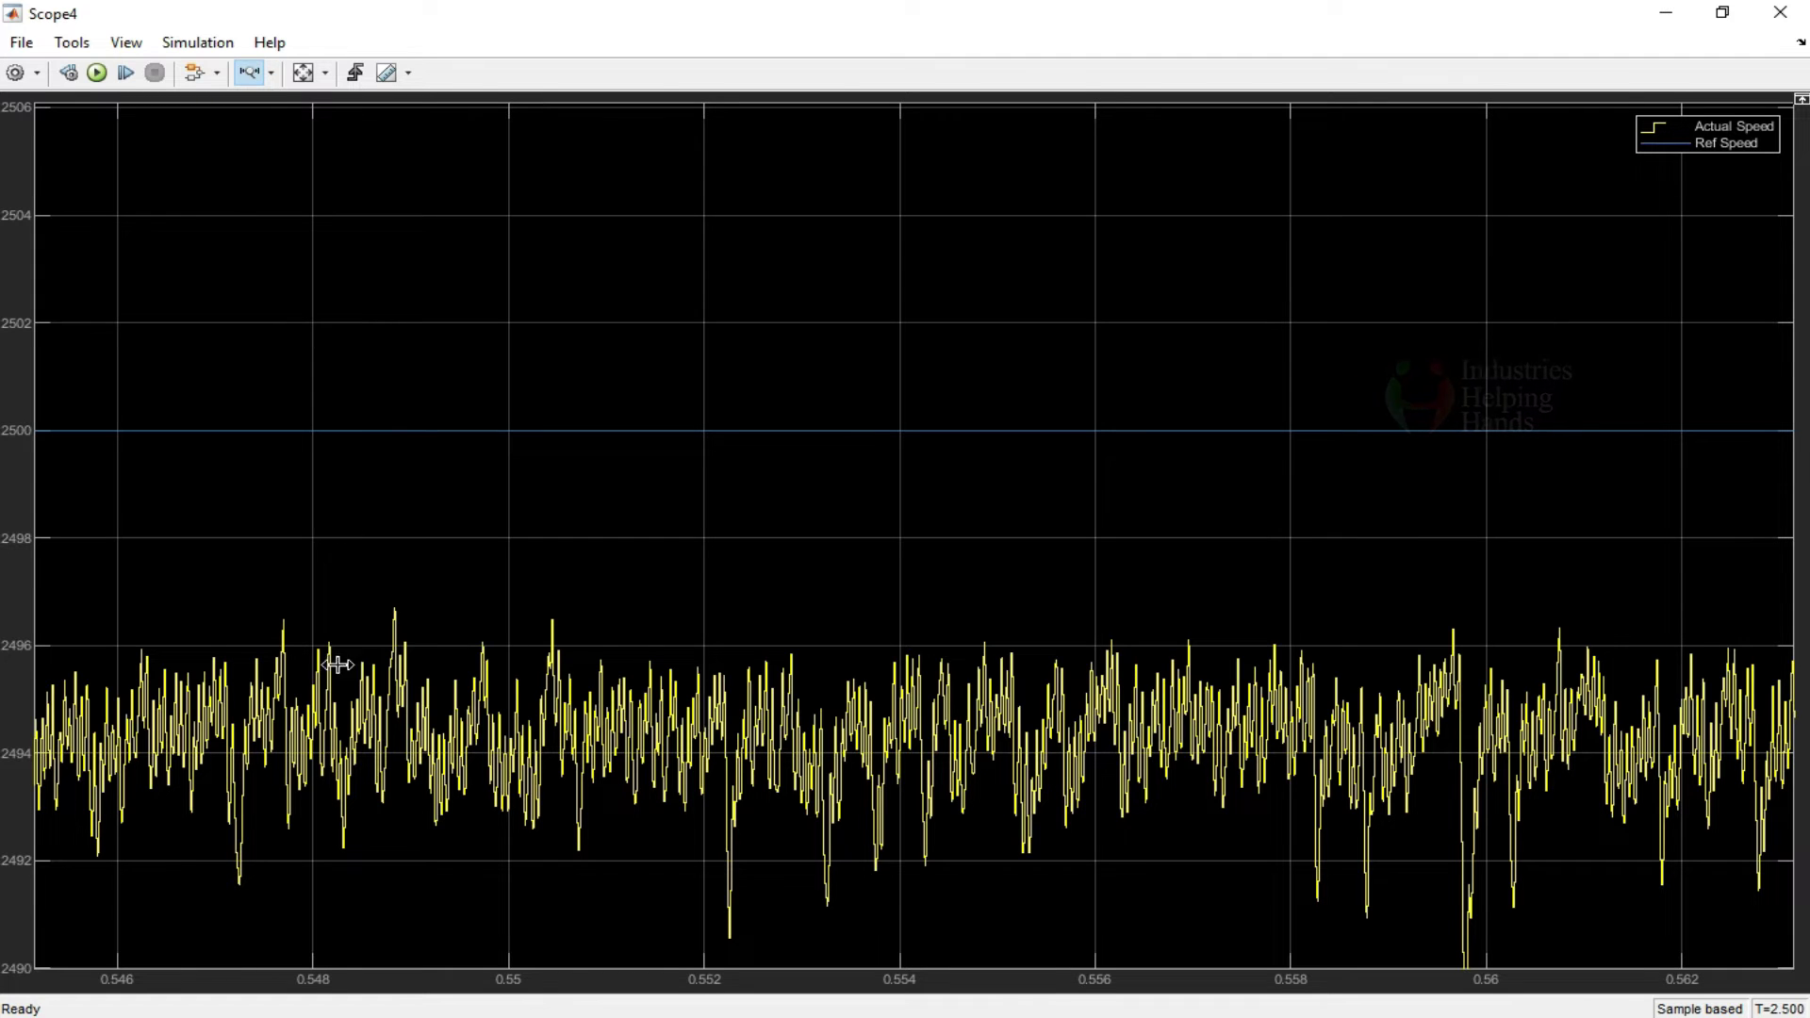
drag(558, 754, 558, 754)
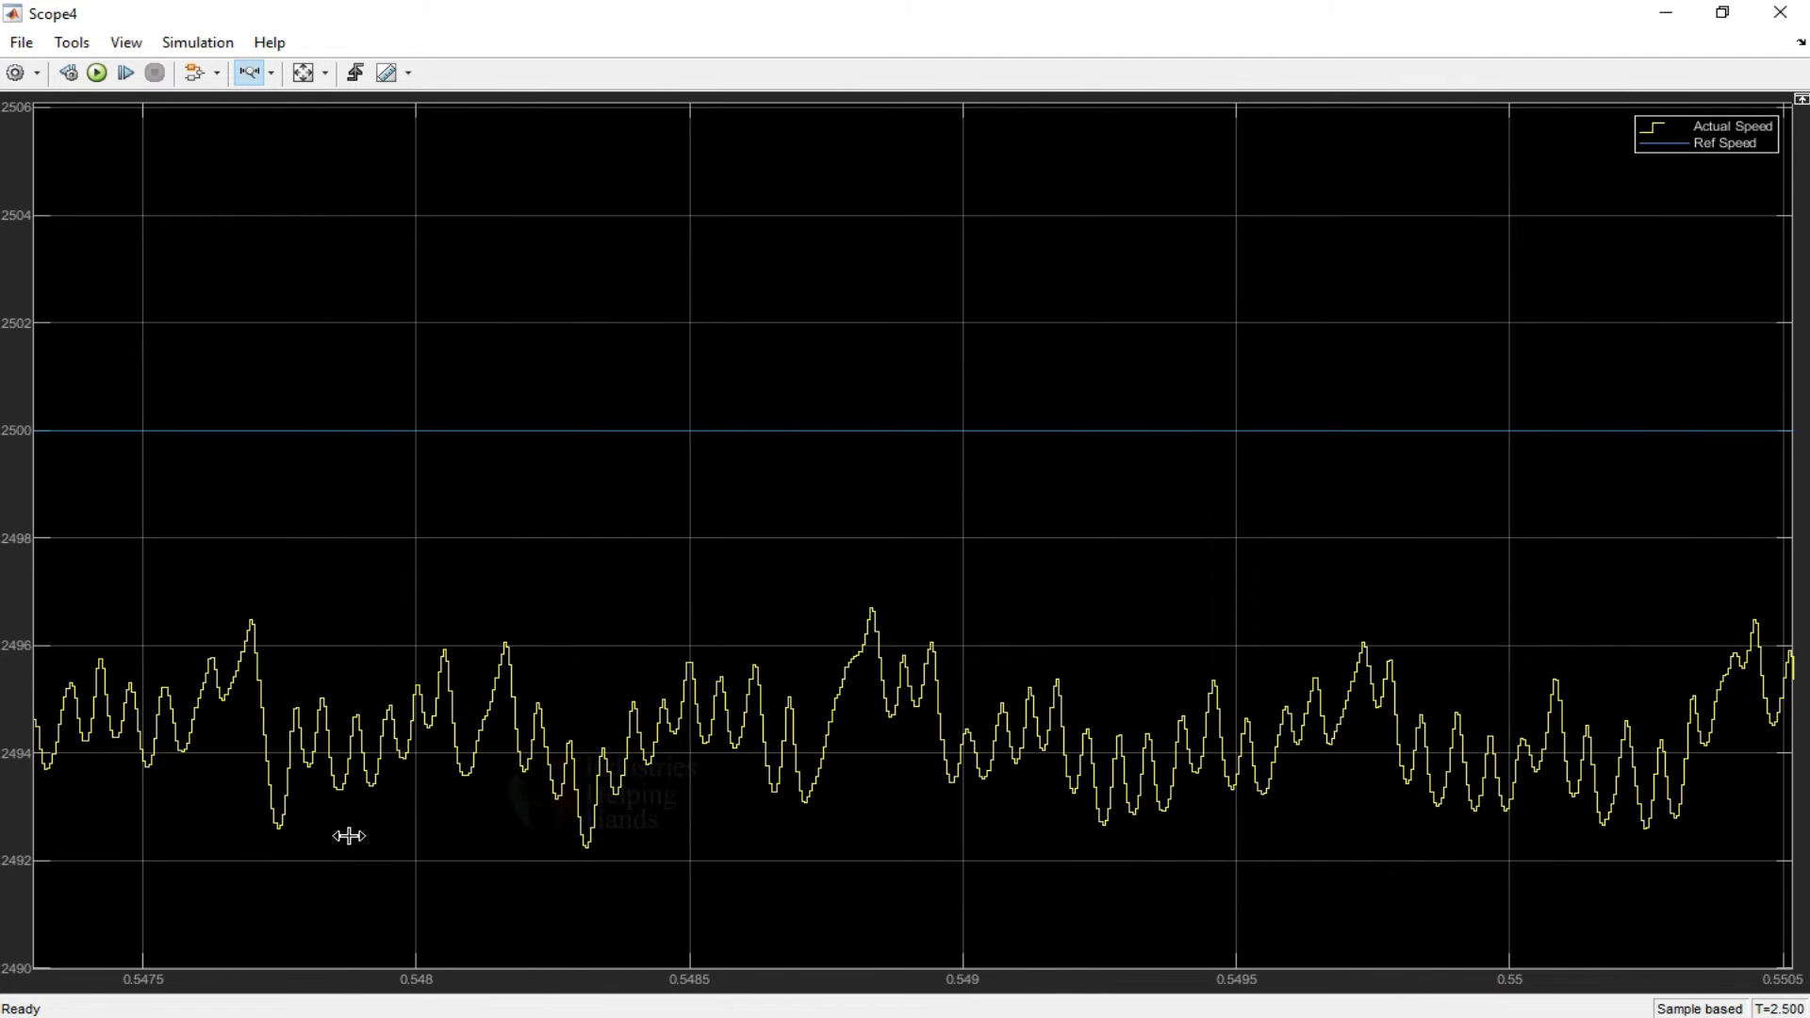
drag(475, 850, 497, 852)
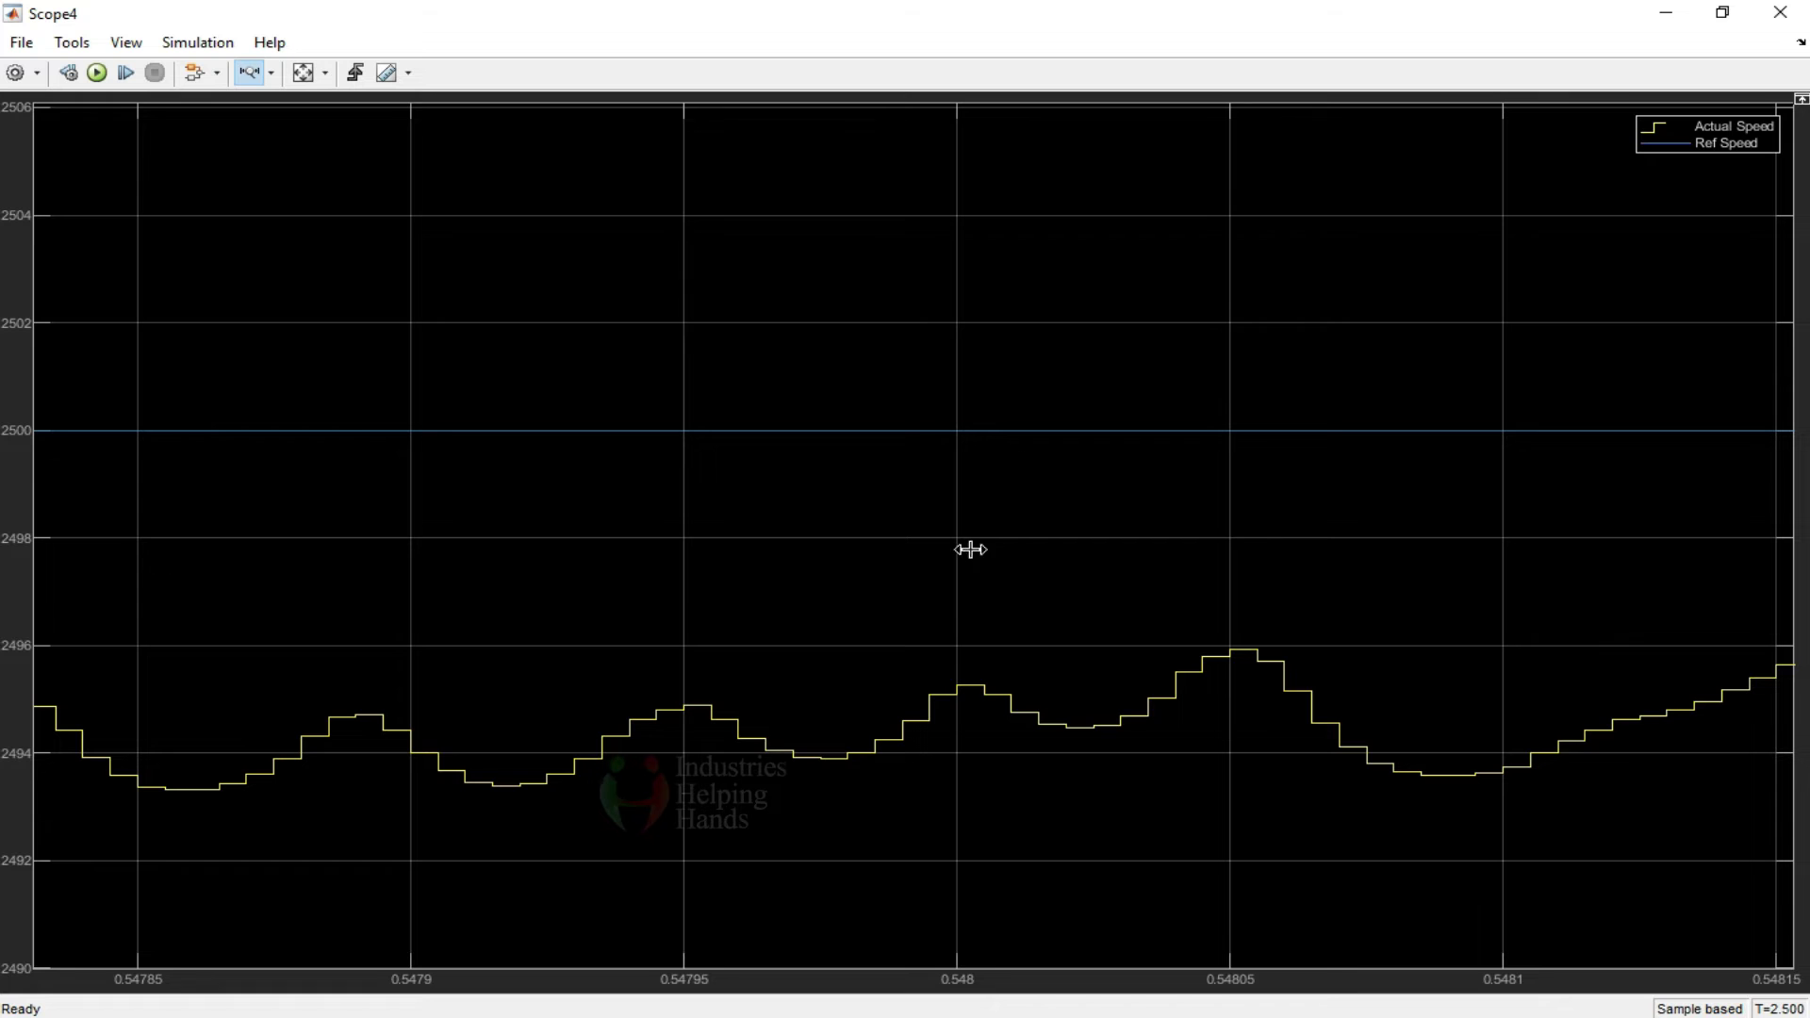
drag(275, 772, 438, 779)
click(270, 73)
click(252, 149)
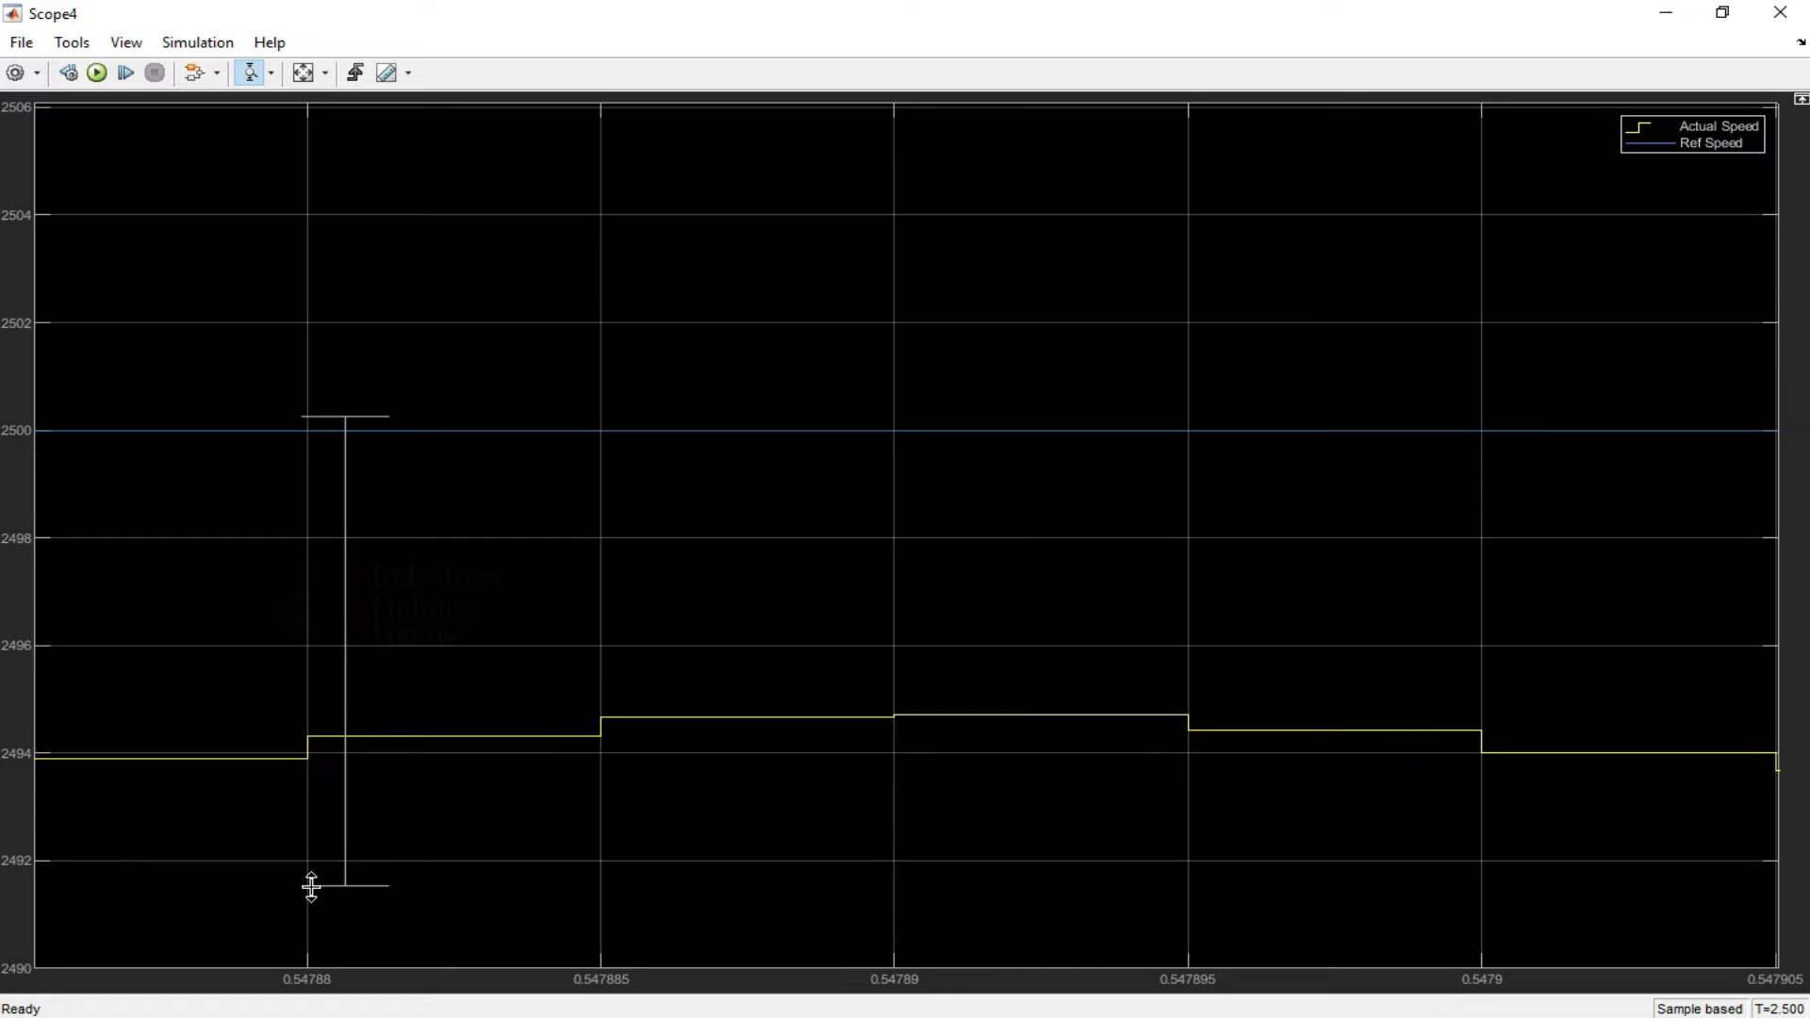
drag(311, 886, 311, 886)
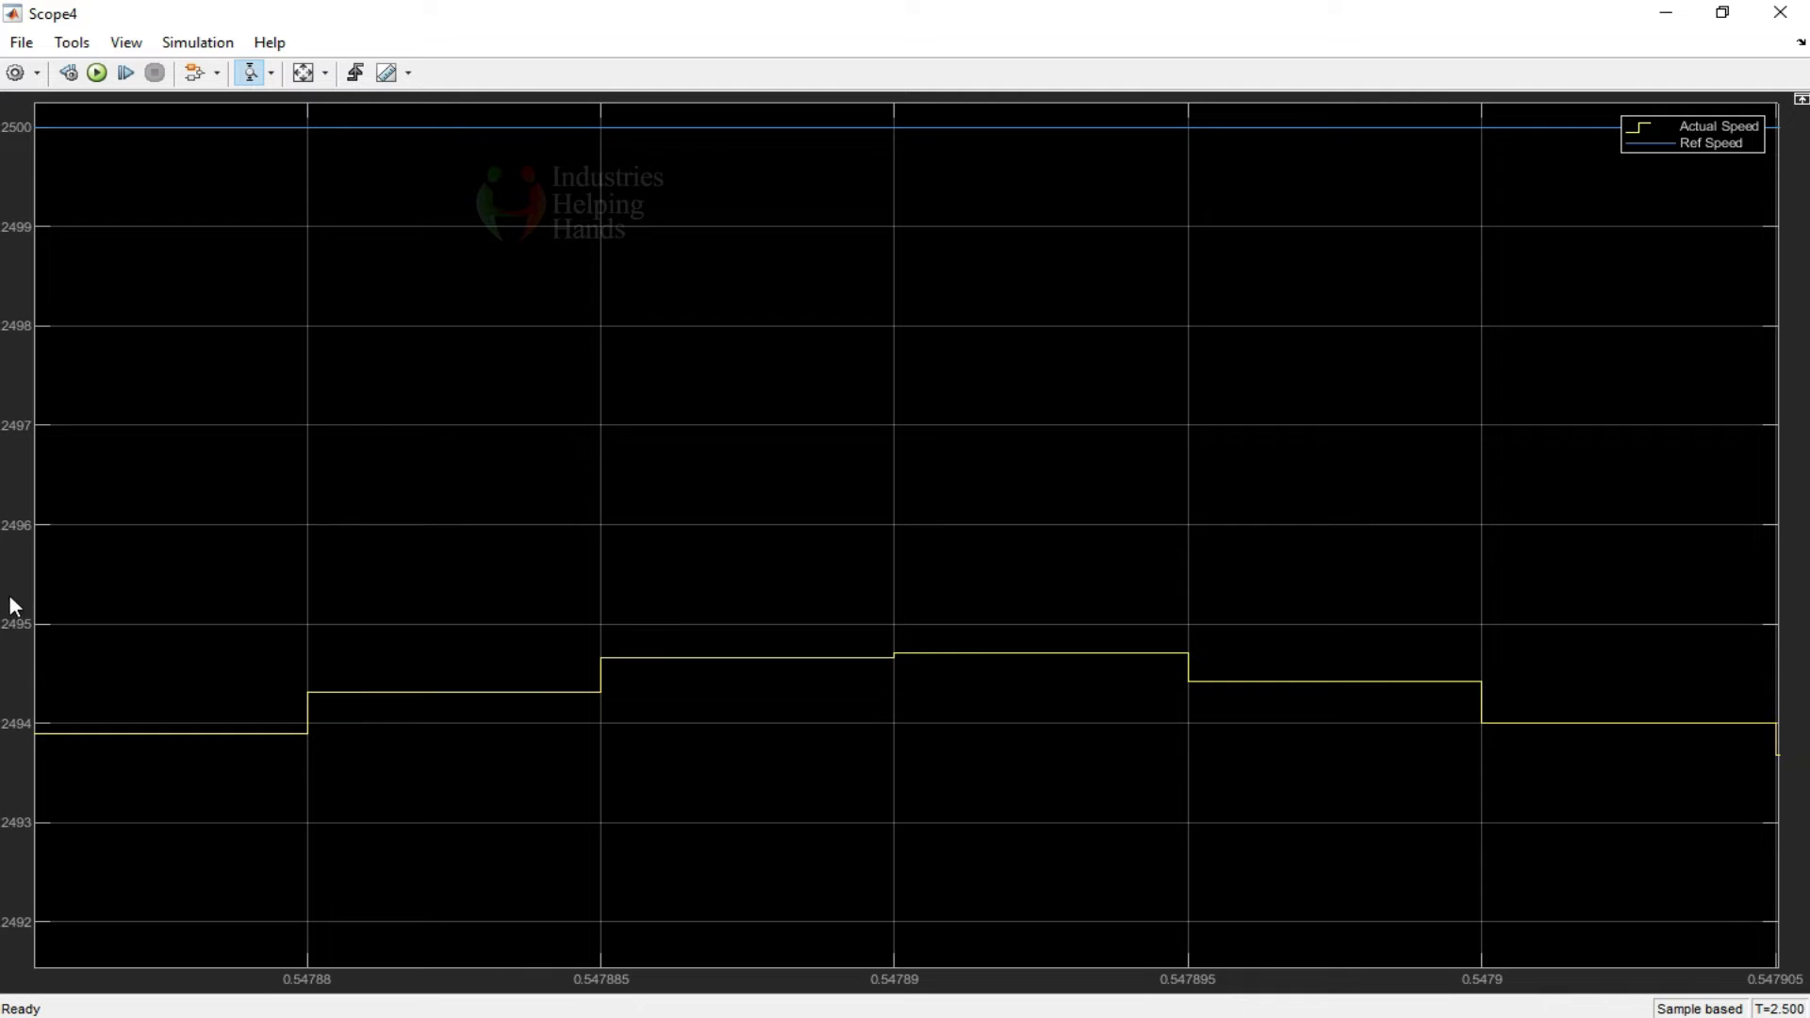
Step: Rescale, zoom to about 0.52–0.74 s around 2500, rescale again and close Scope4
click(303, 75)
click(271, 74)
click(257, 132)
drag(398, 205, 505, 208)
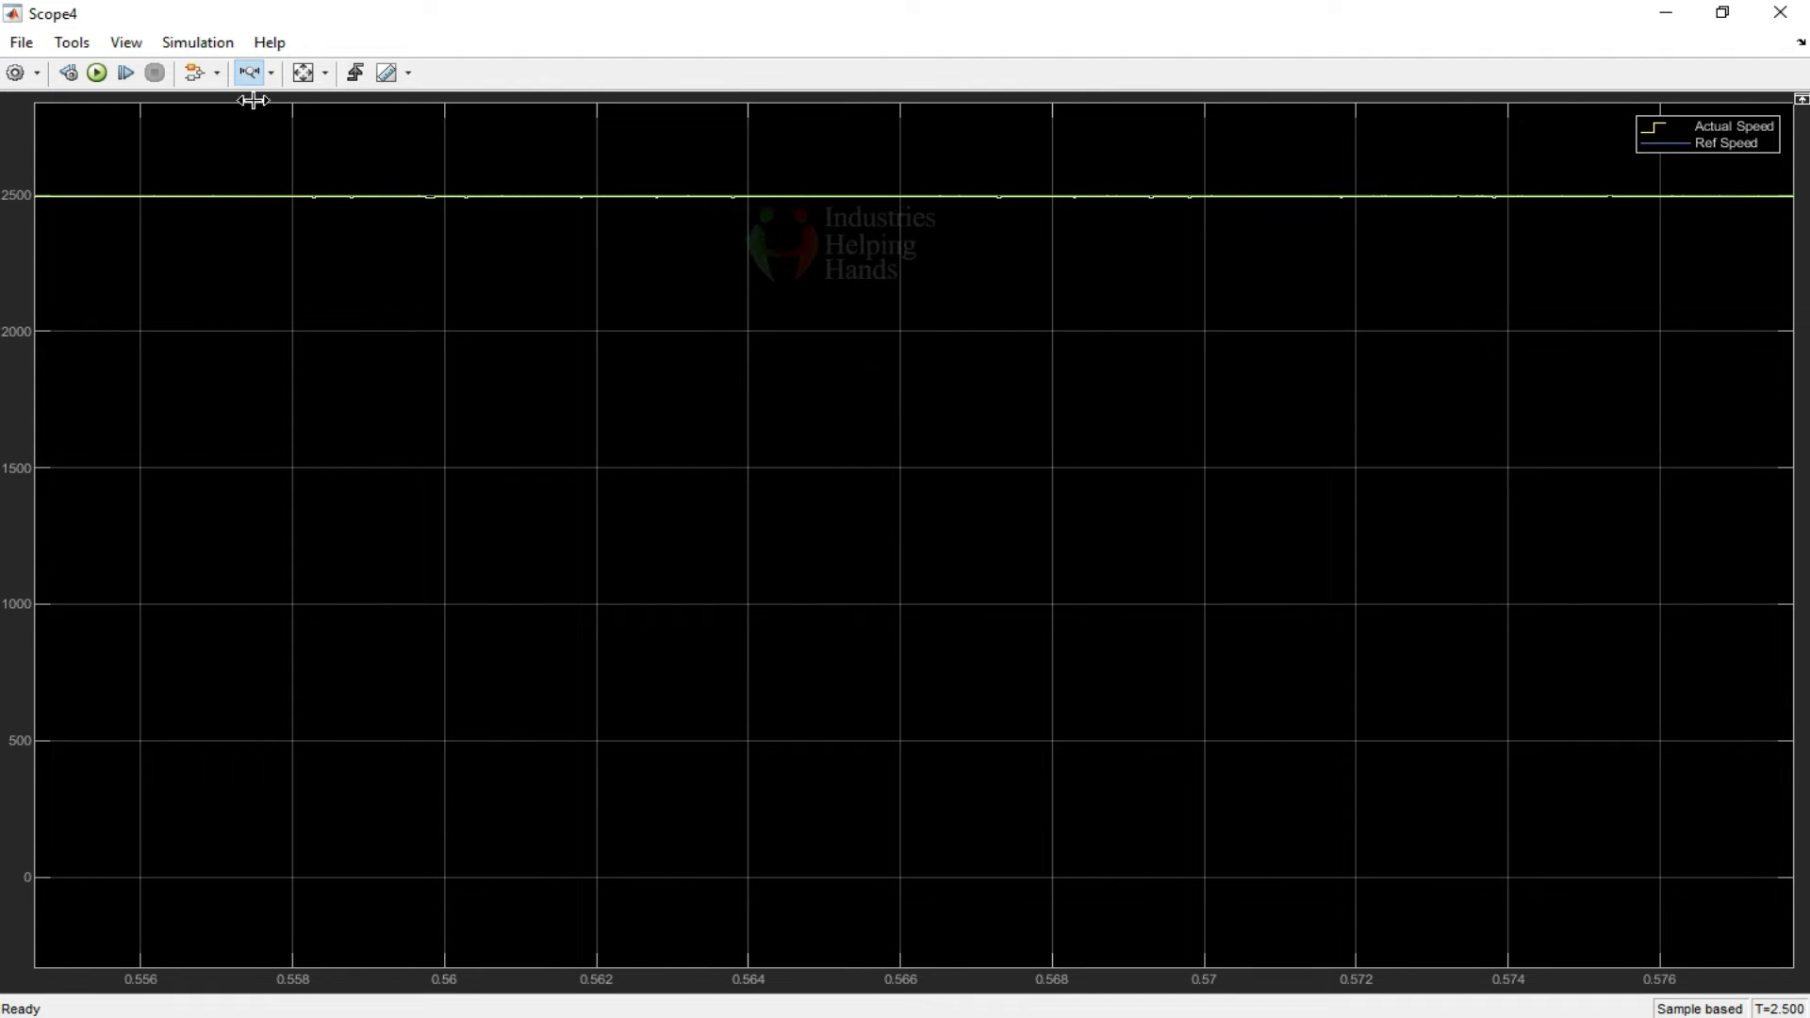
click(271, 74)
click(255, 132)
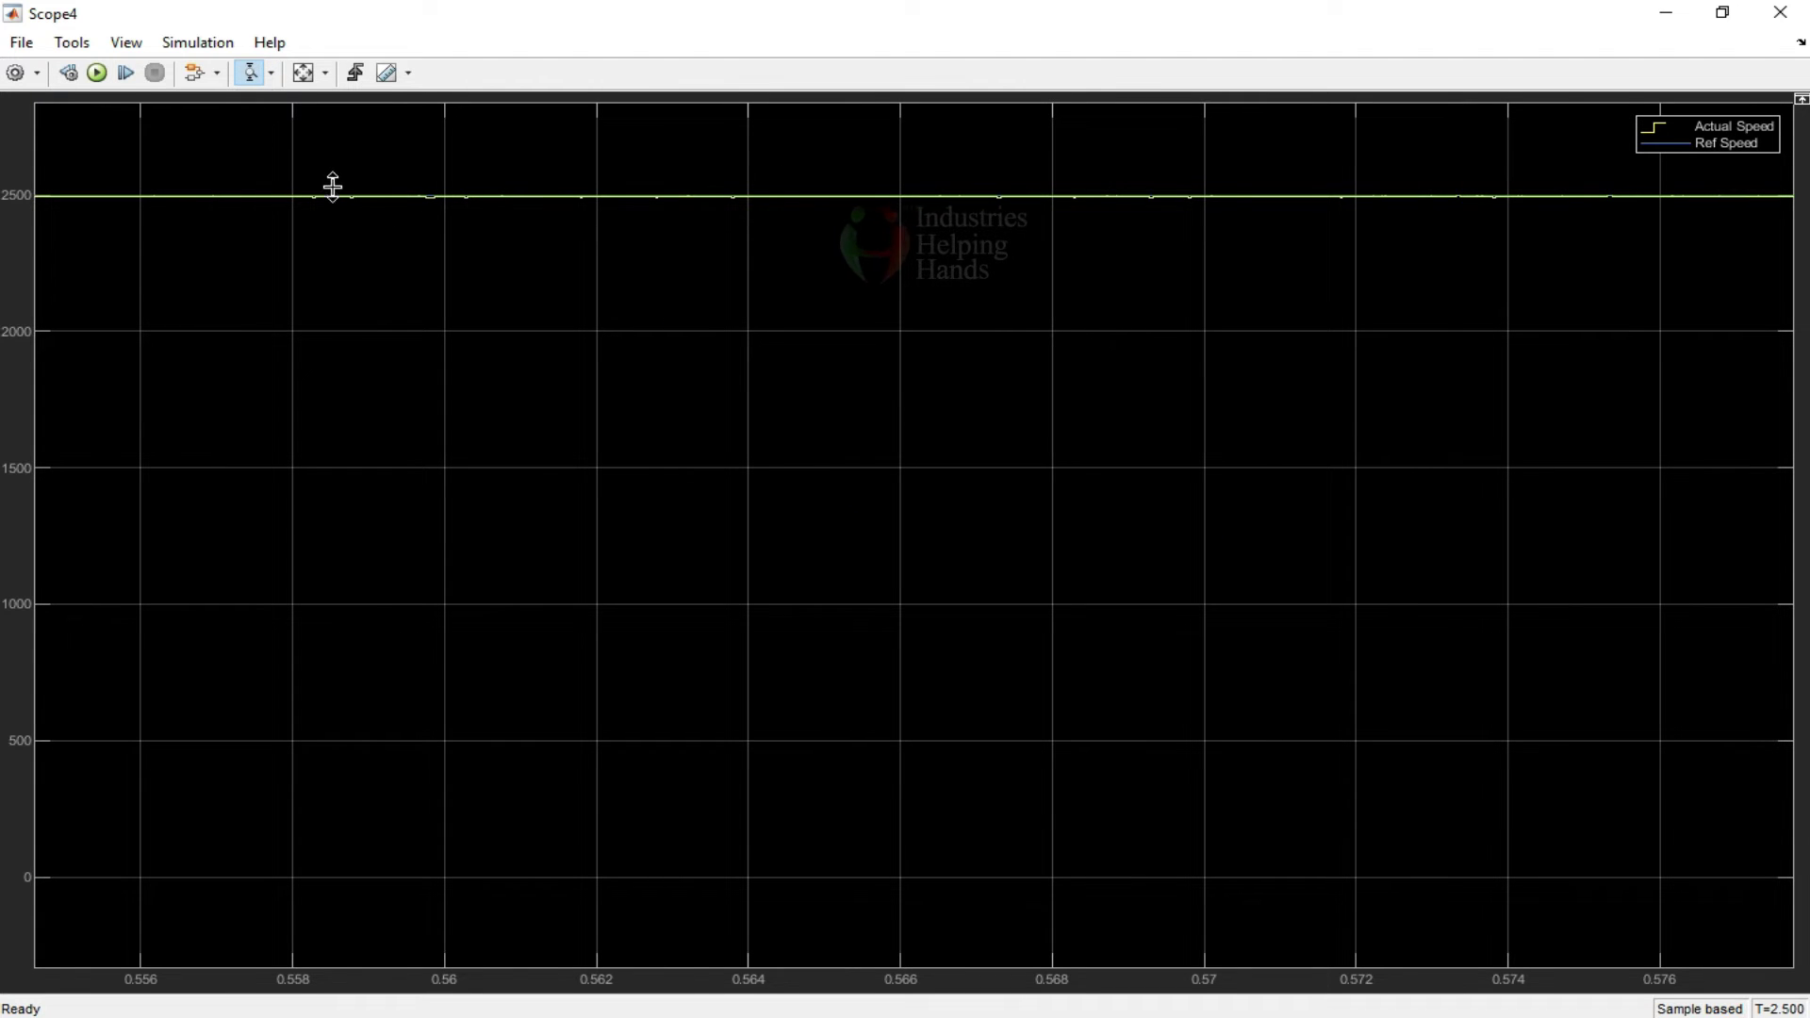
drag(334, 178, 324, 229)
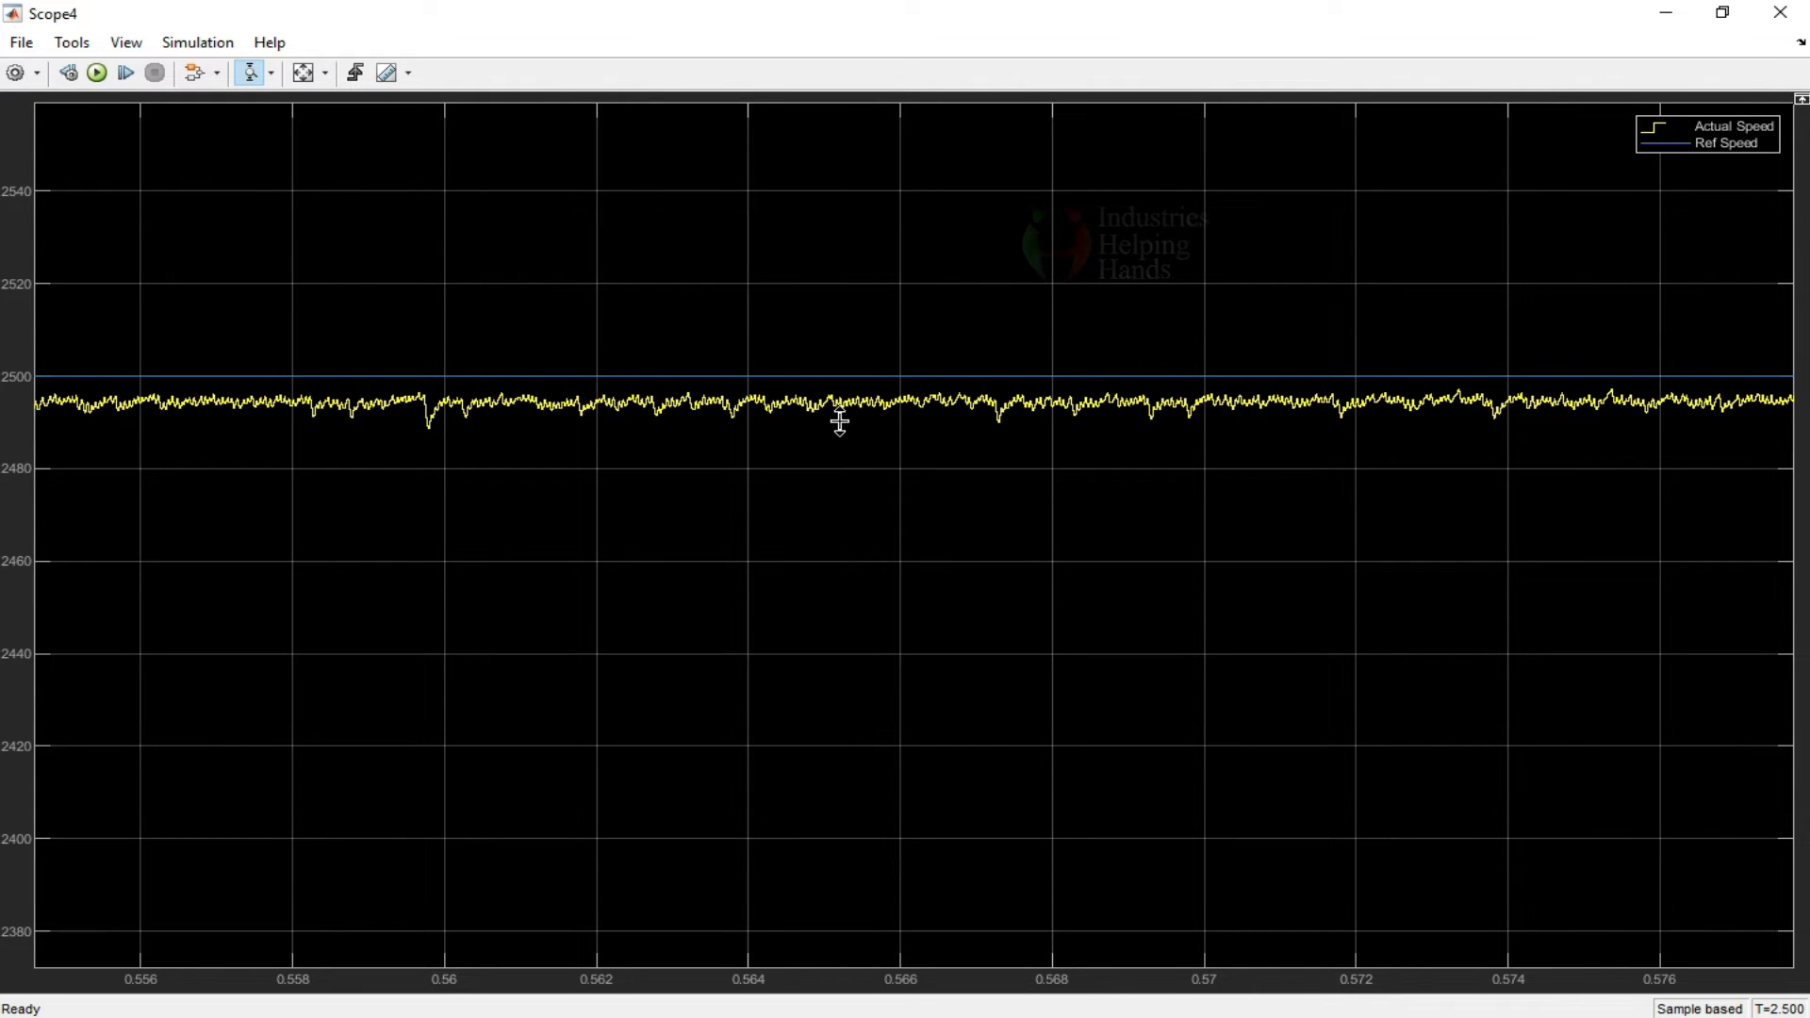
click(303, 72)
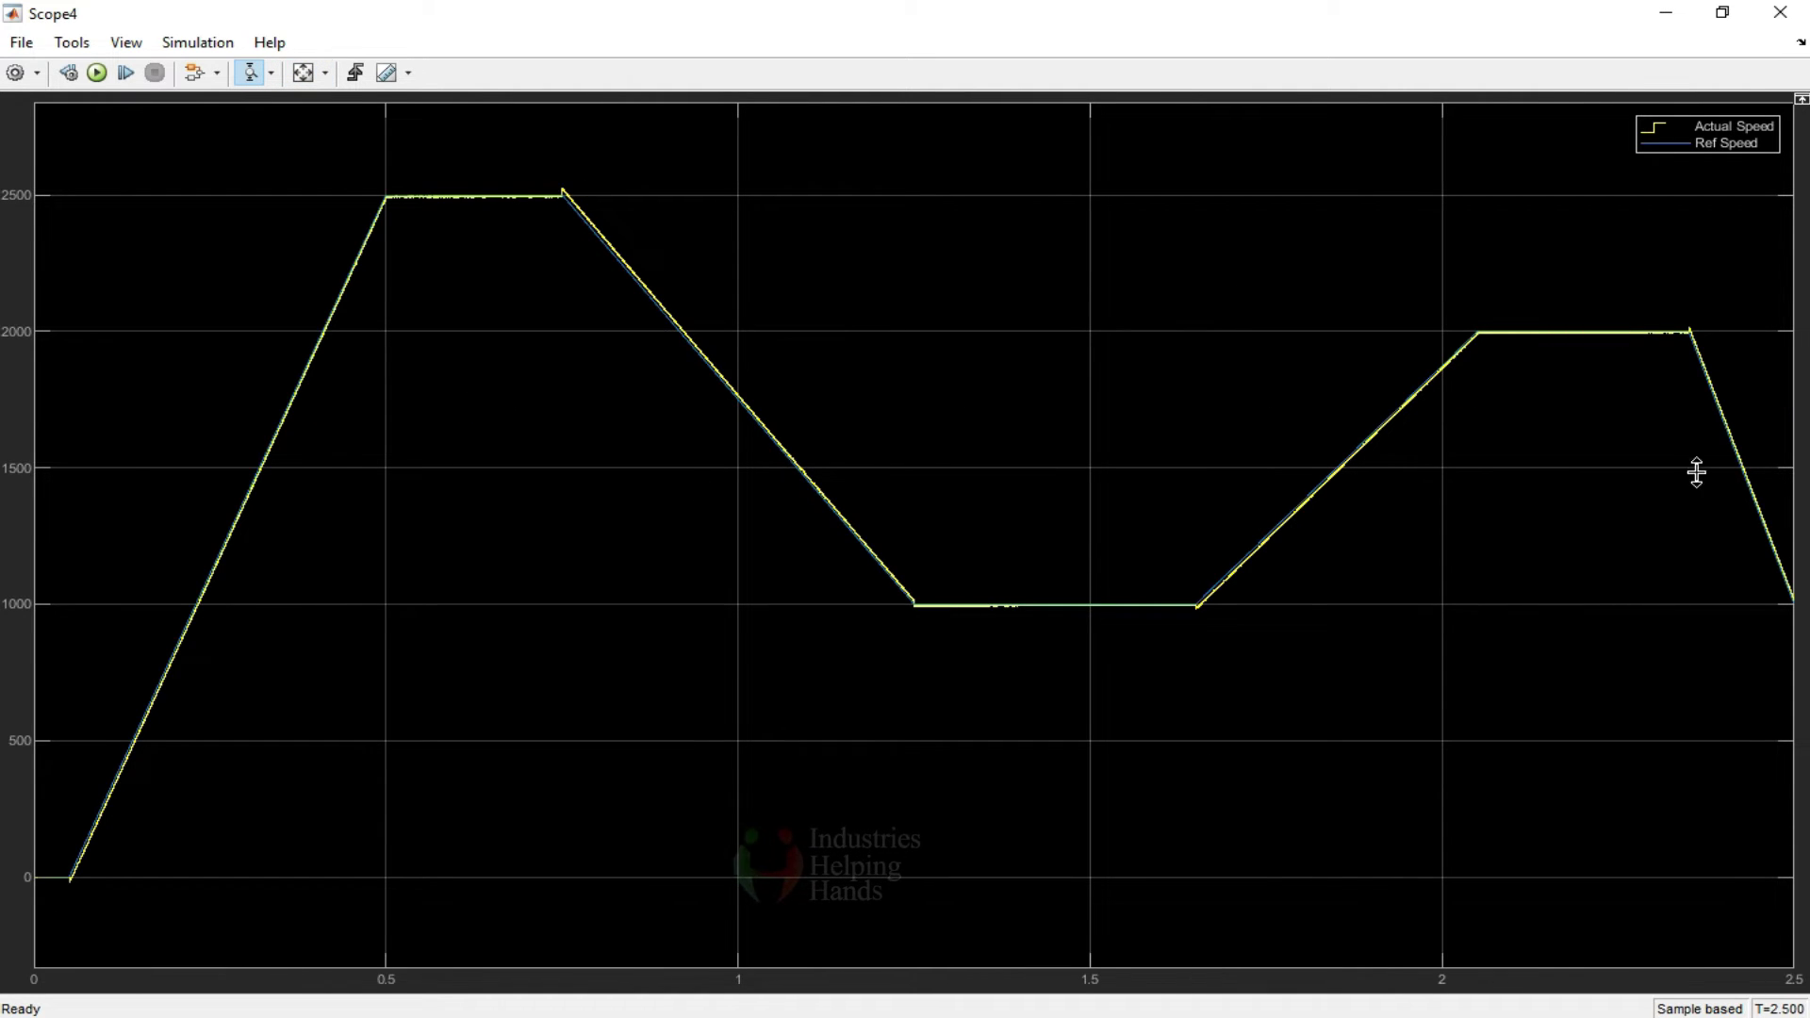
click(1796, 17)
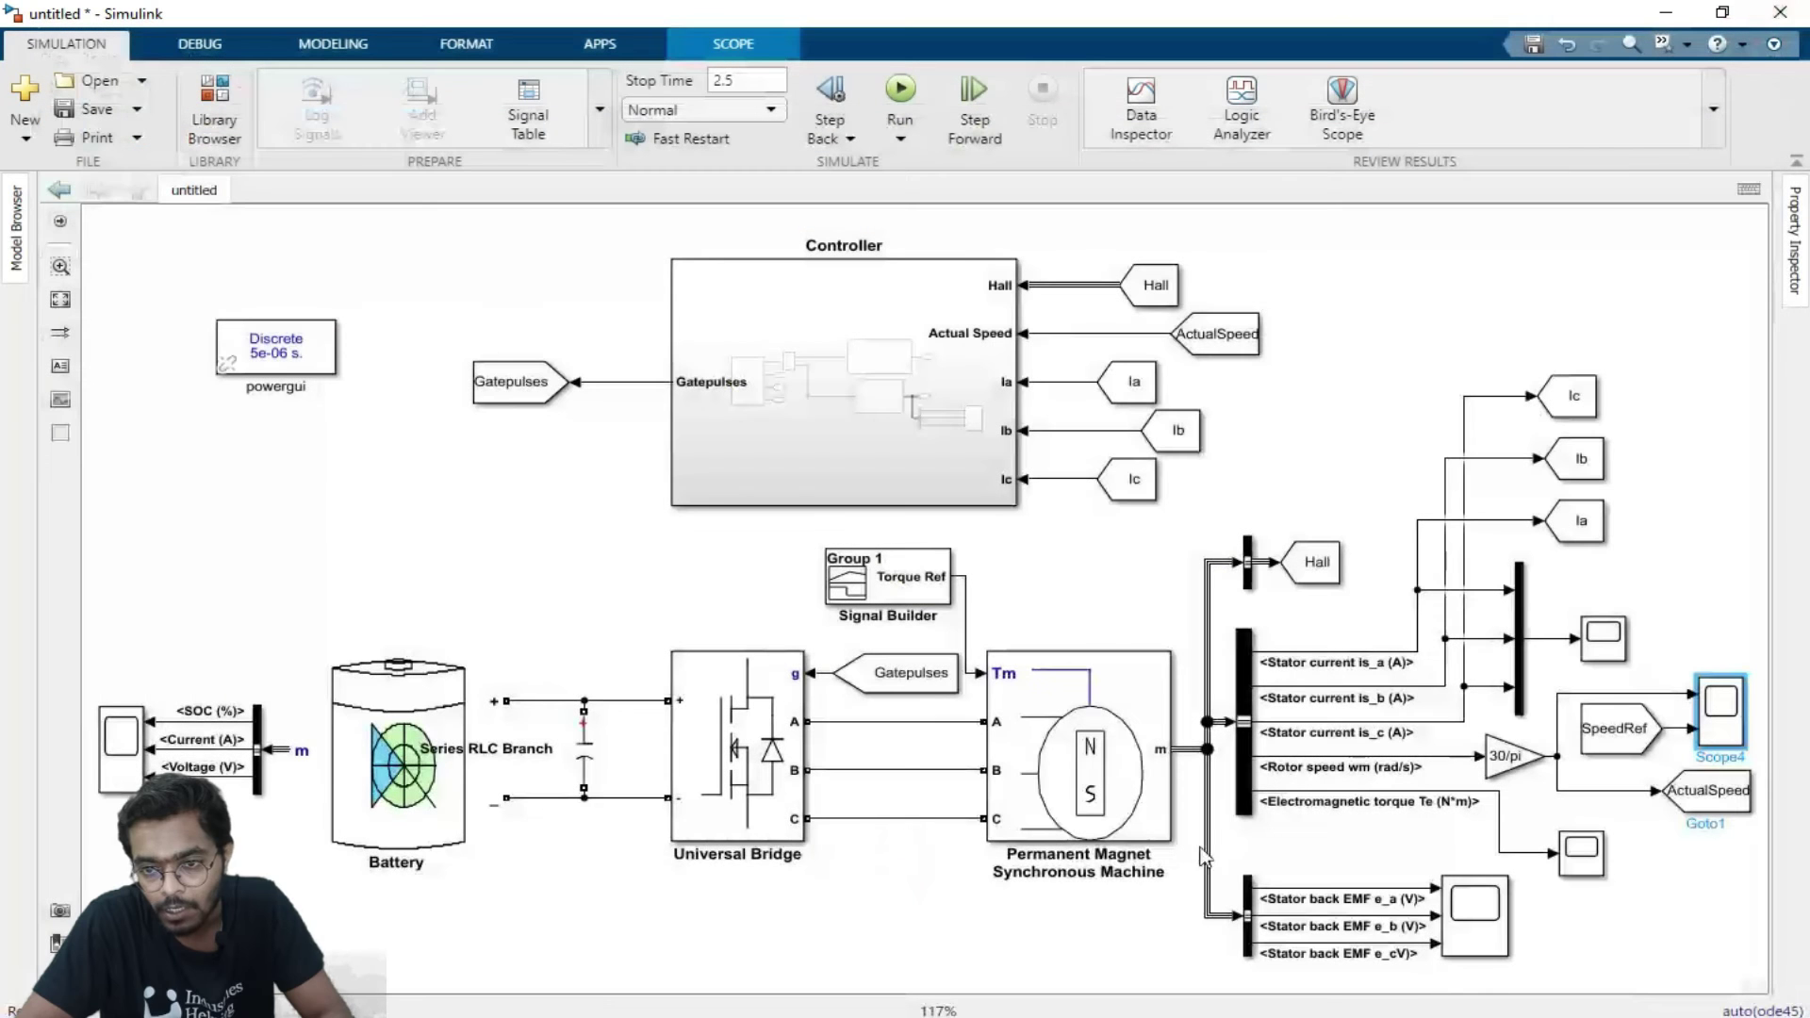
double_click(1141, 711)
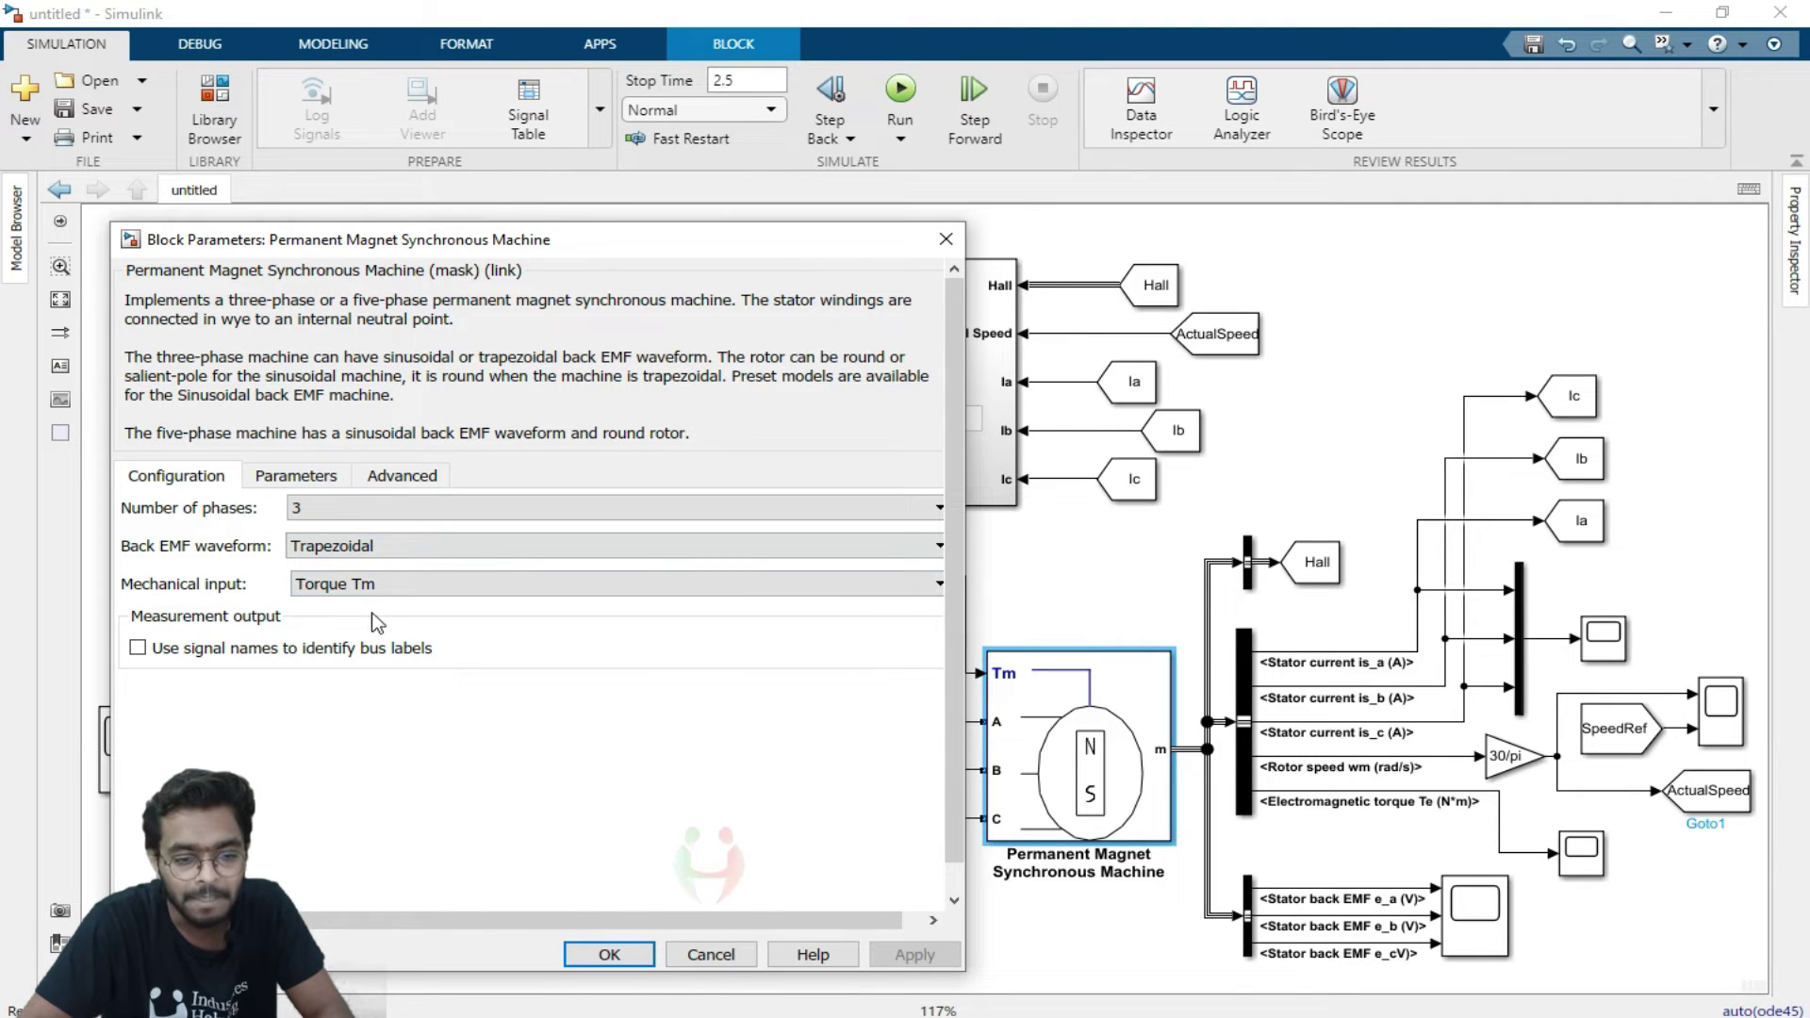
click(946, 240)
click(1475, 919)
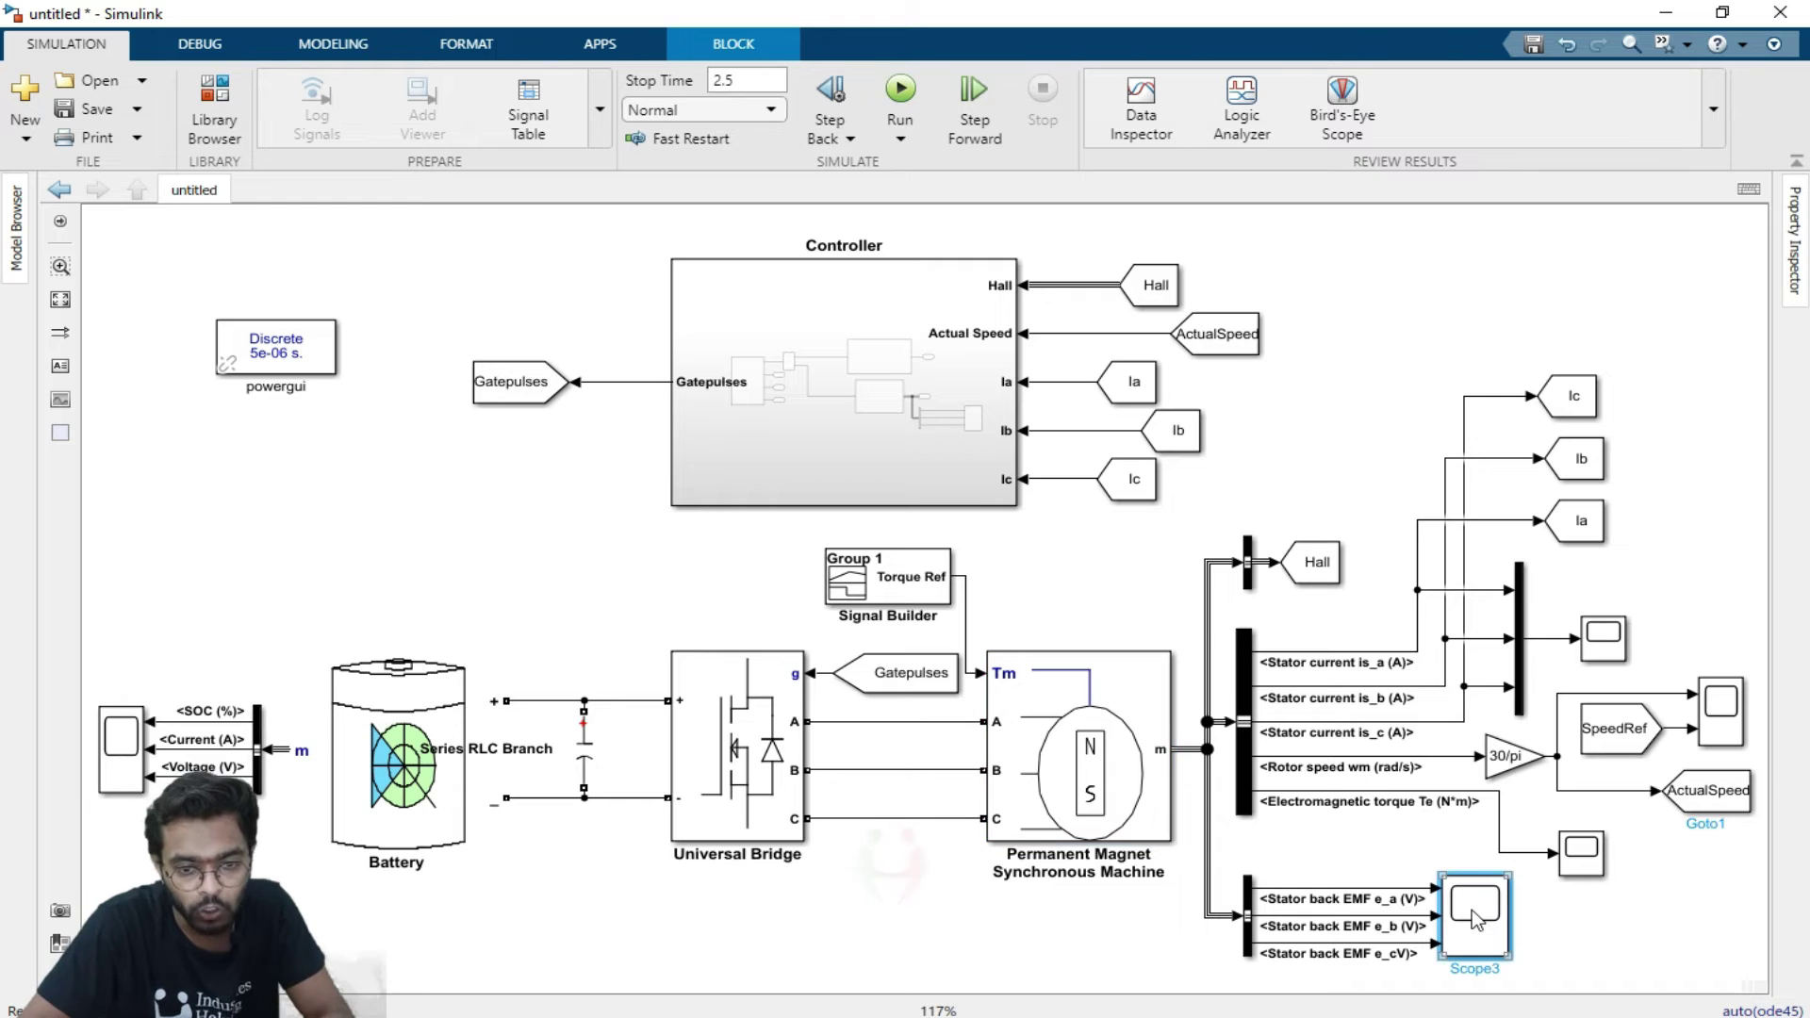
Step: Open the back EMF scope, fit its axes and zoom time to about 0.864–0.868 s
double_click(1475, 919)
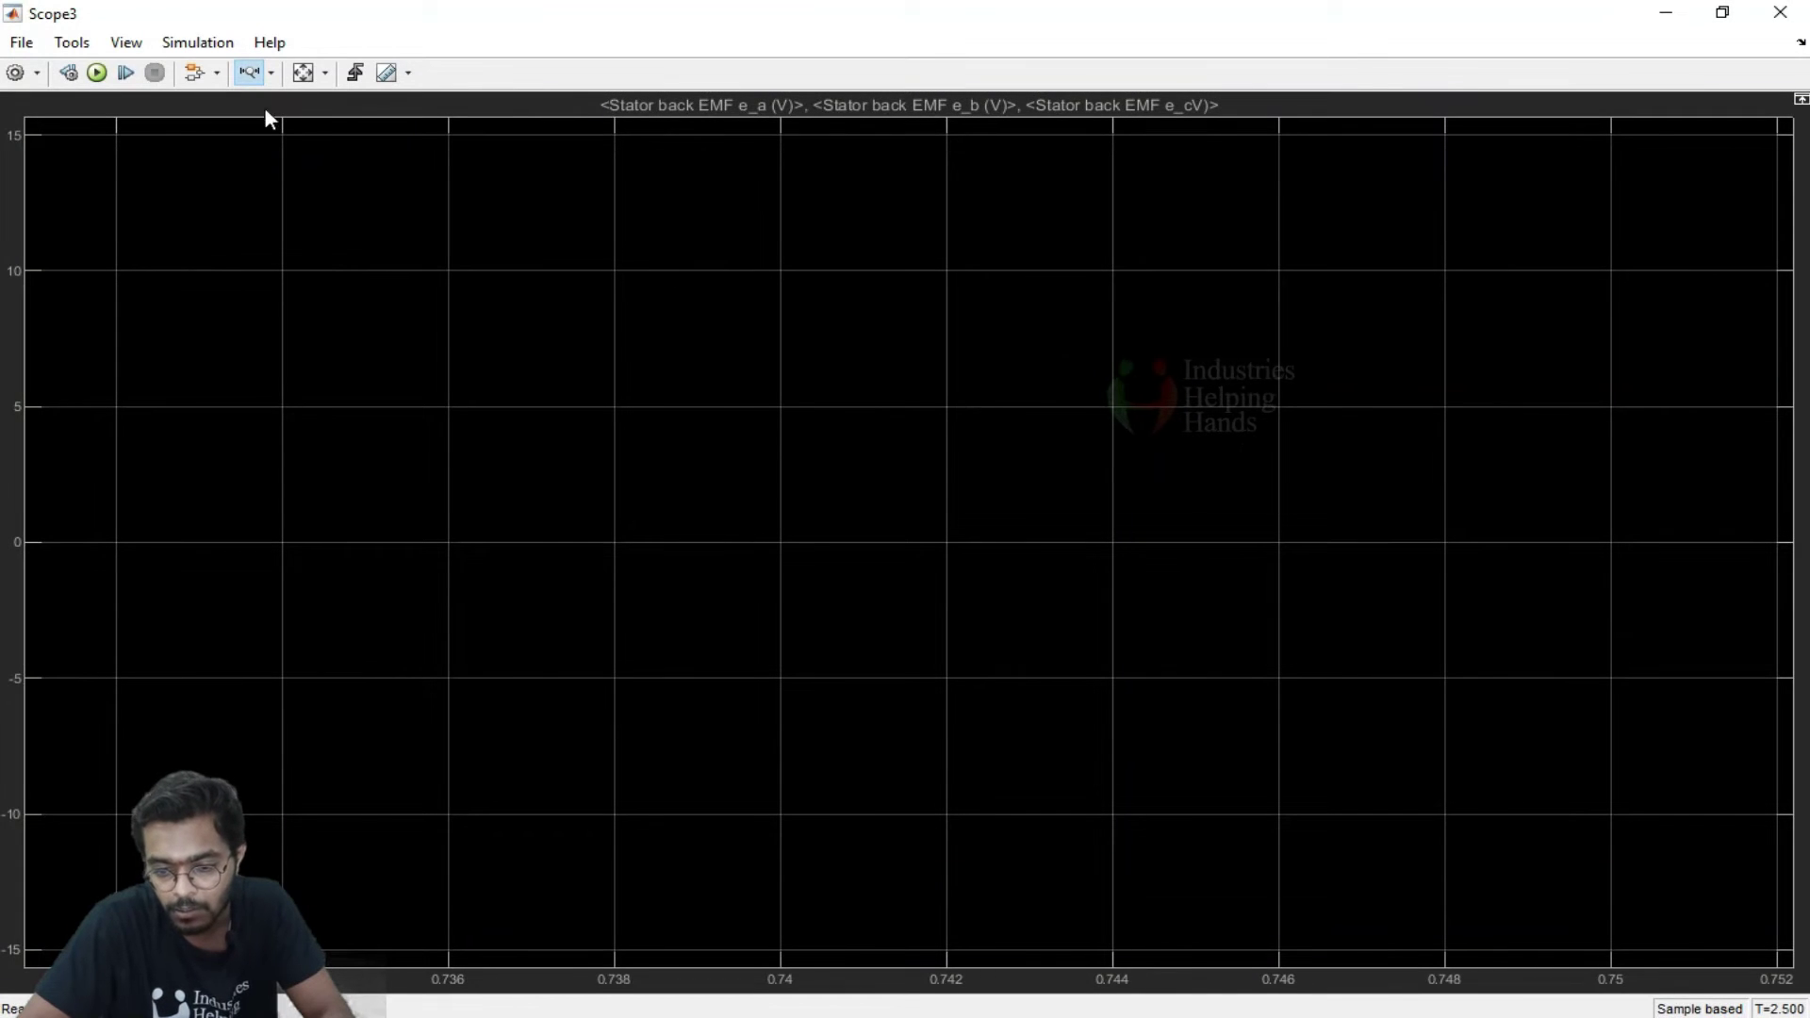
click(308, 80)
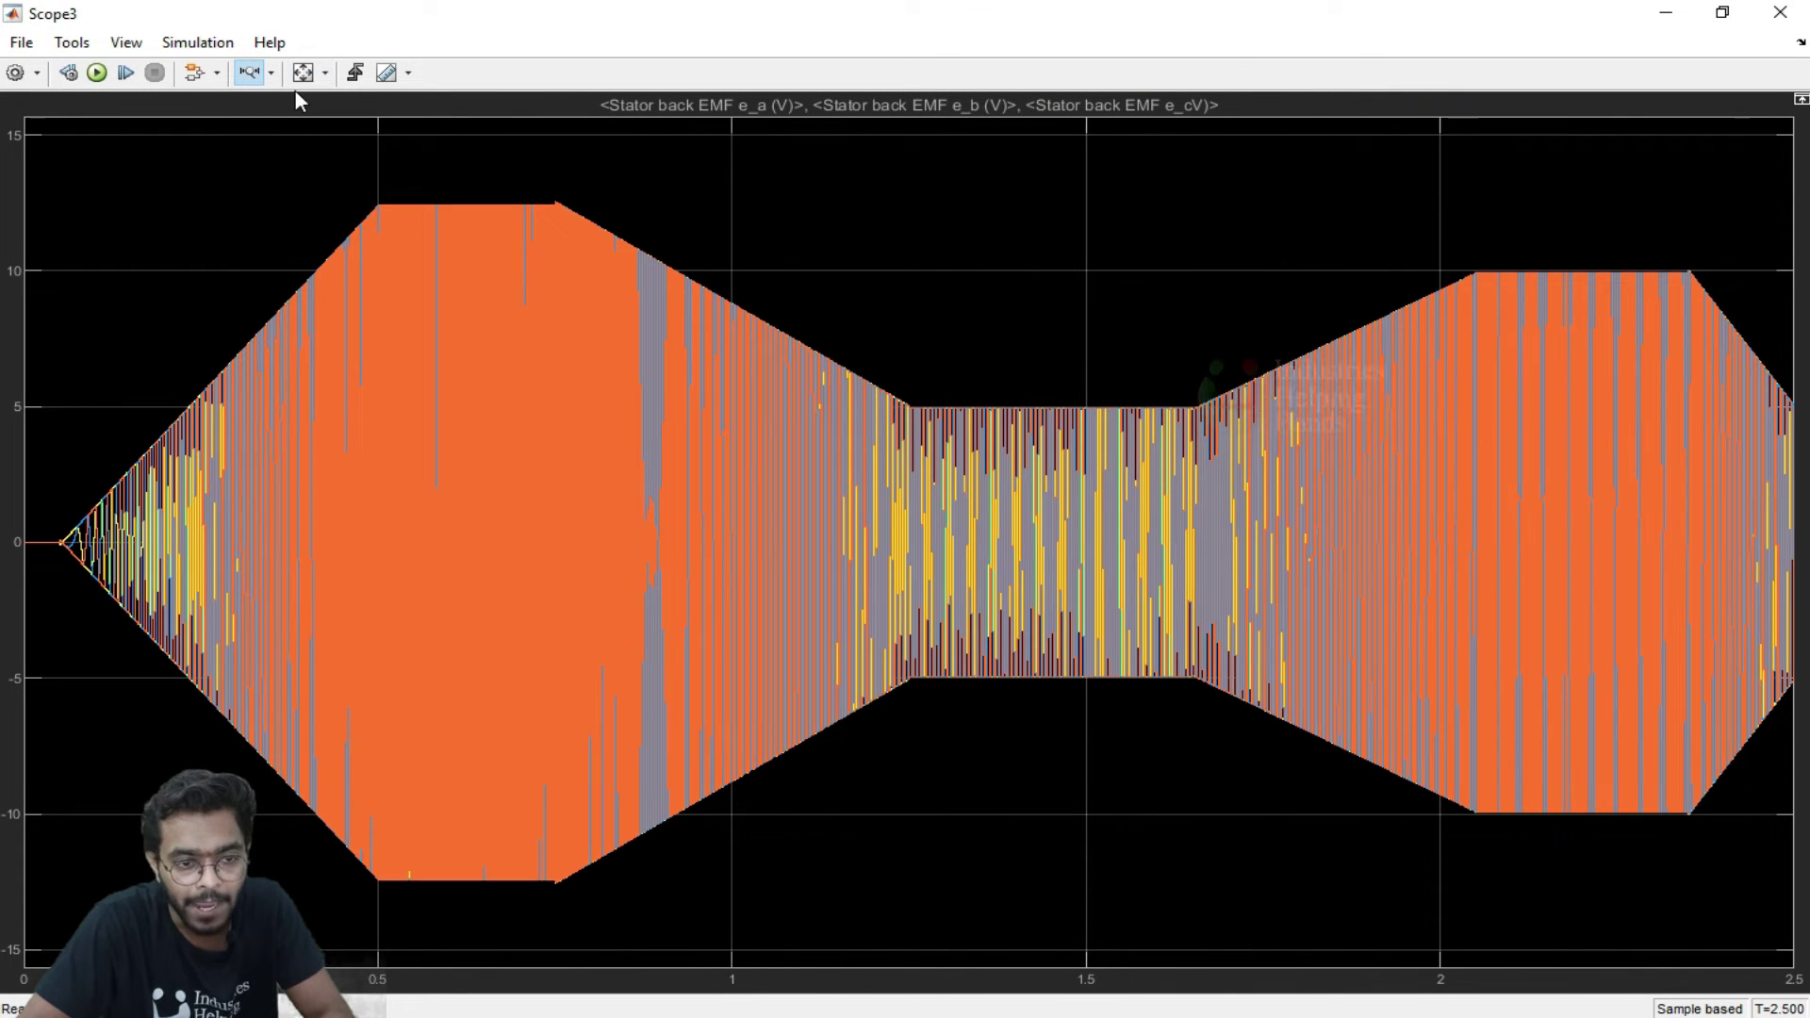
click(613, 534)
click(631, 534)
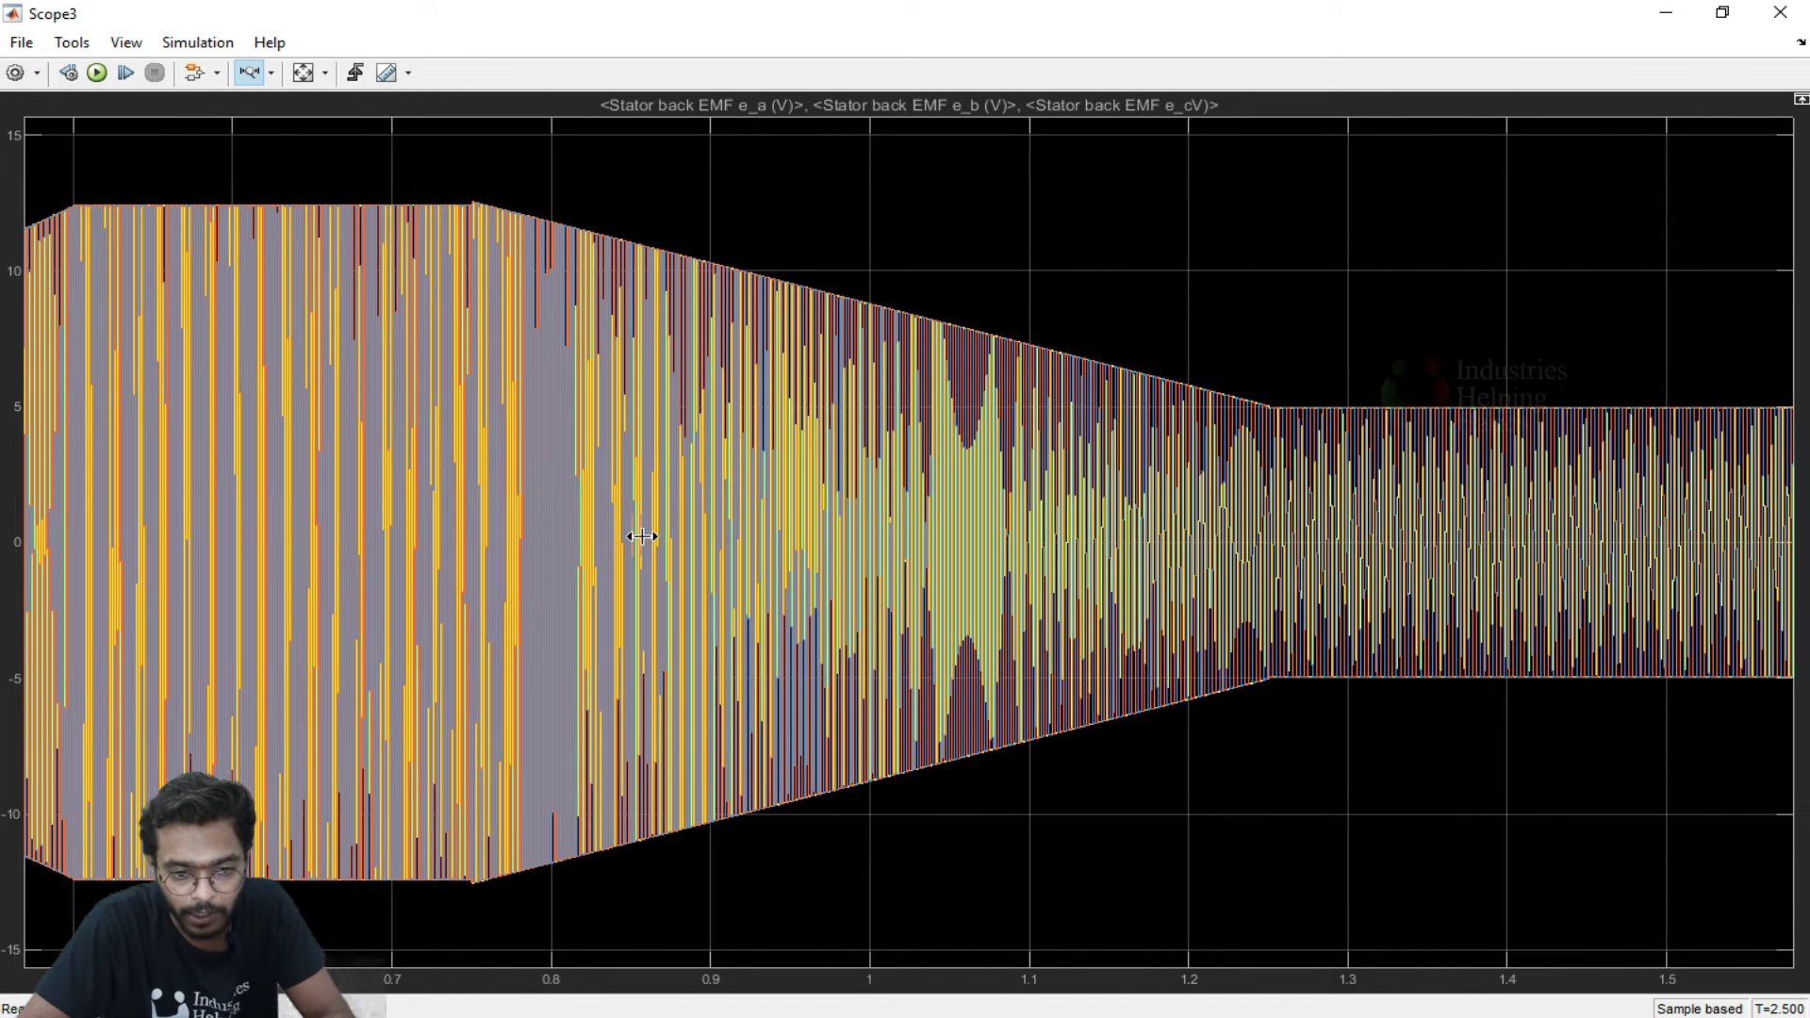
click(641, 536)
click(656, 536)
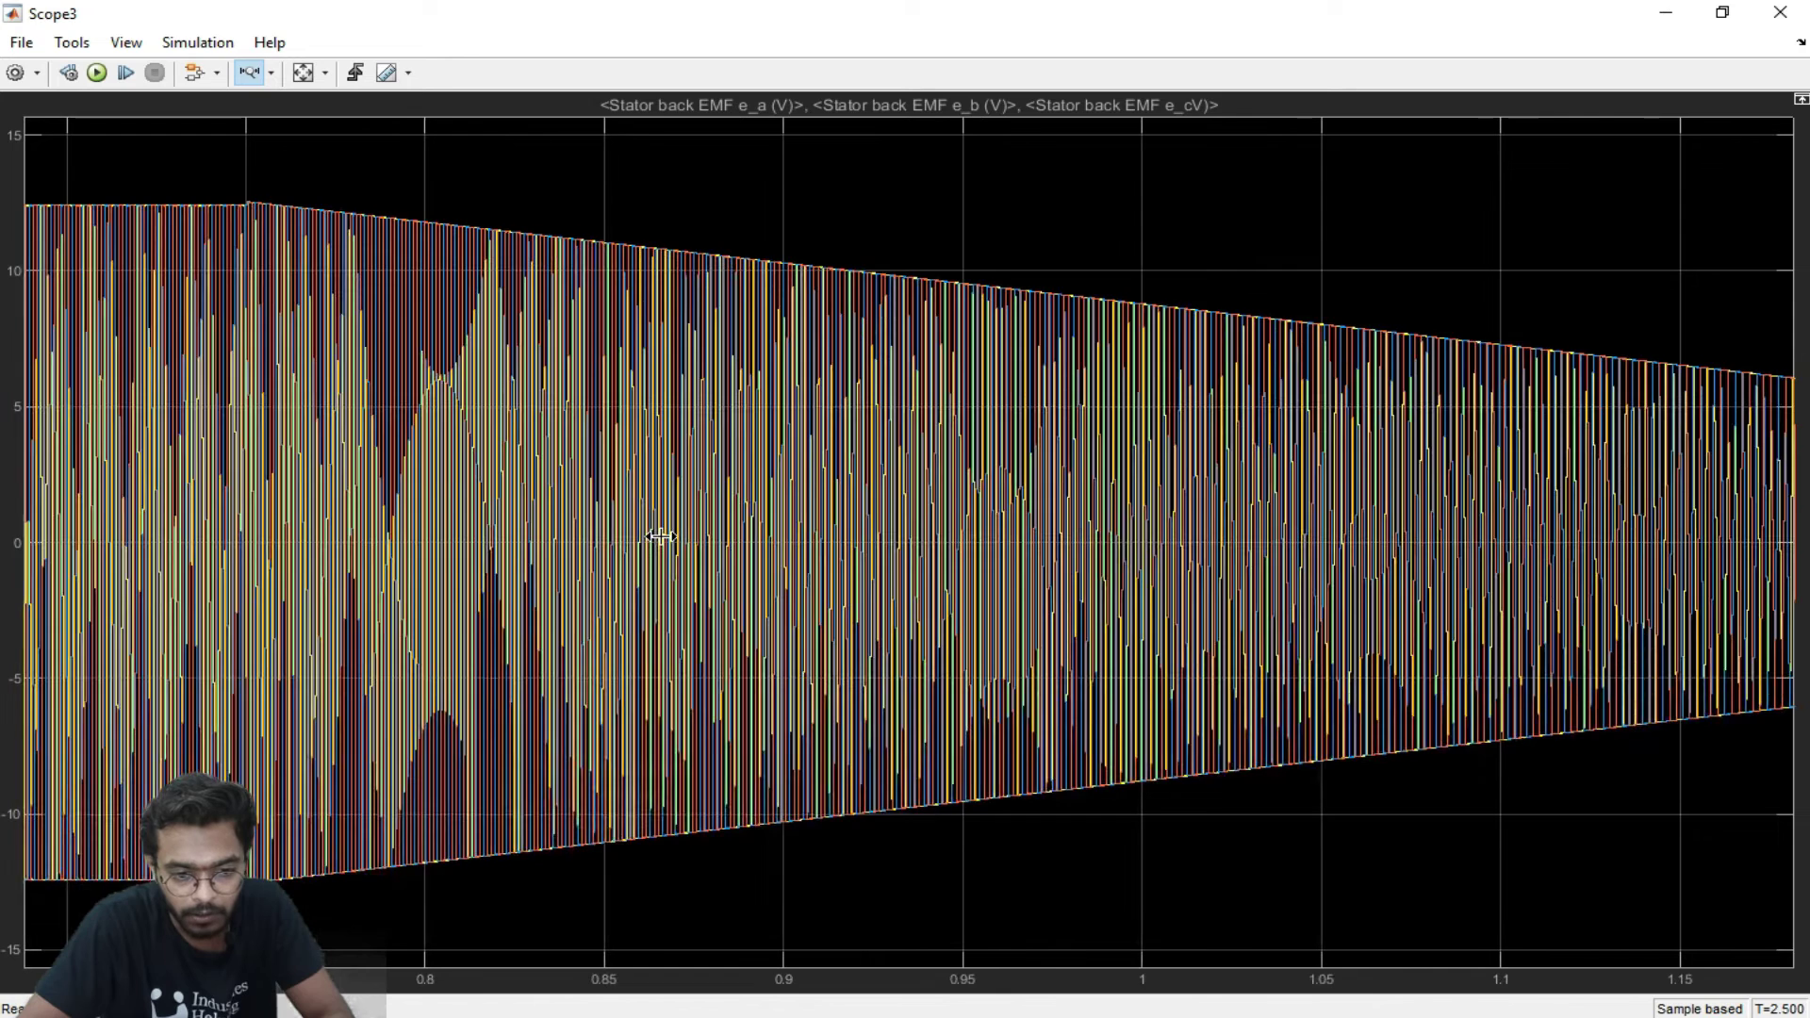
click(647, 525)
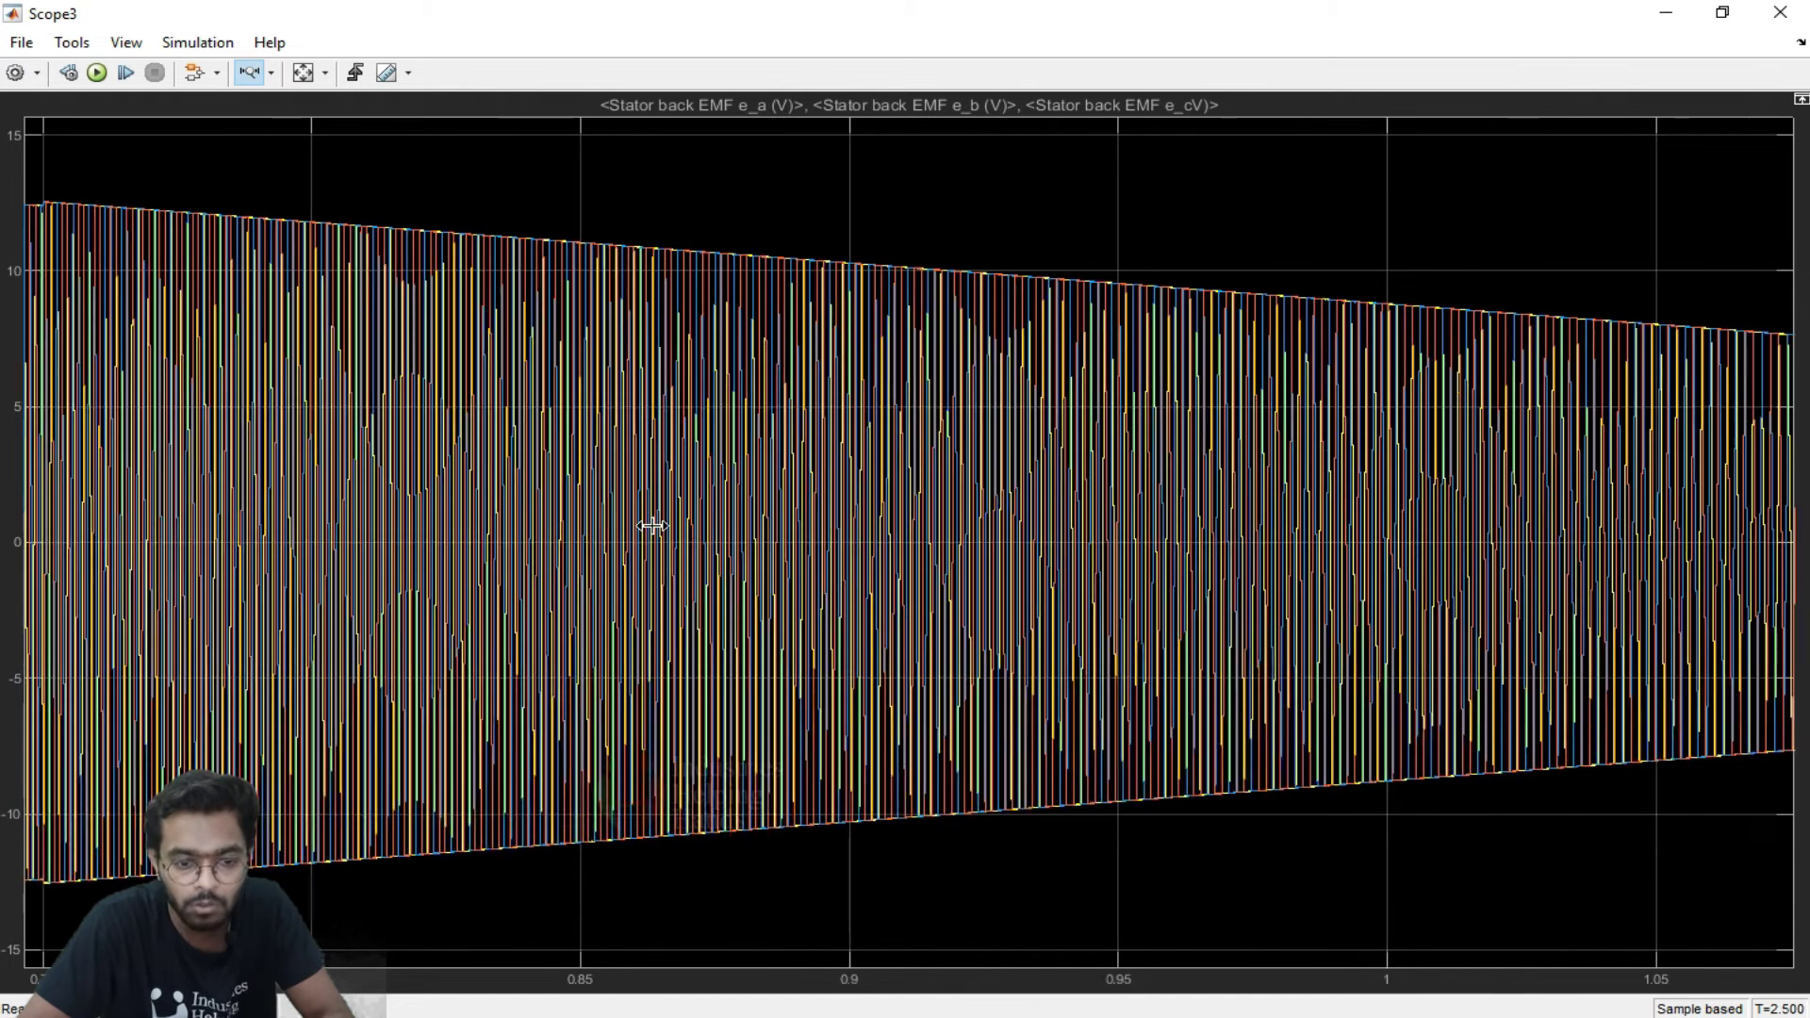
drag(658, 530, 679, 526)
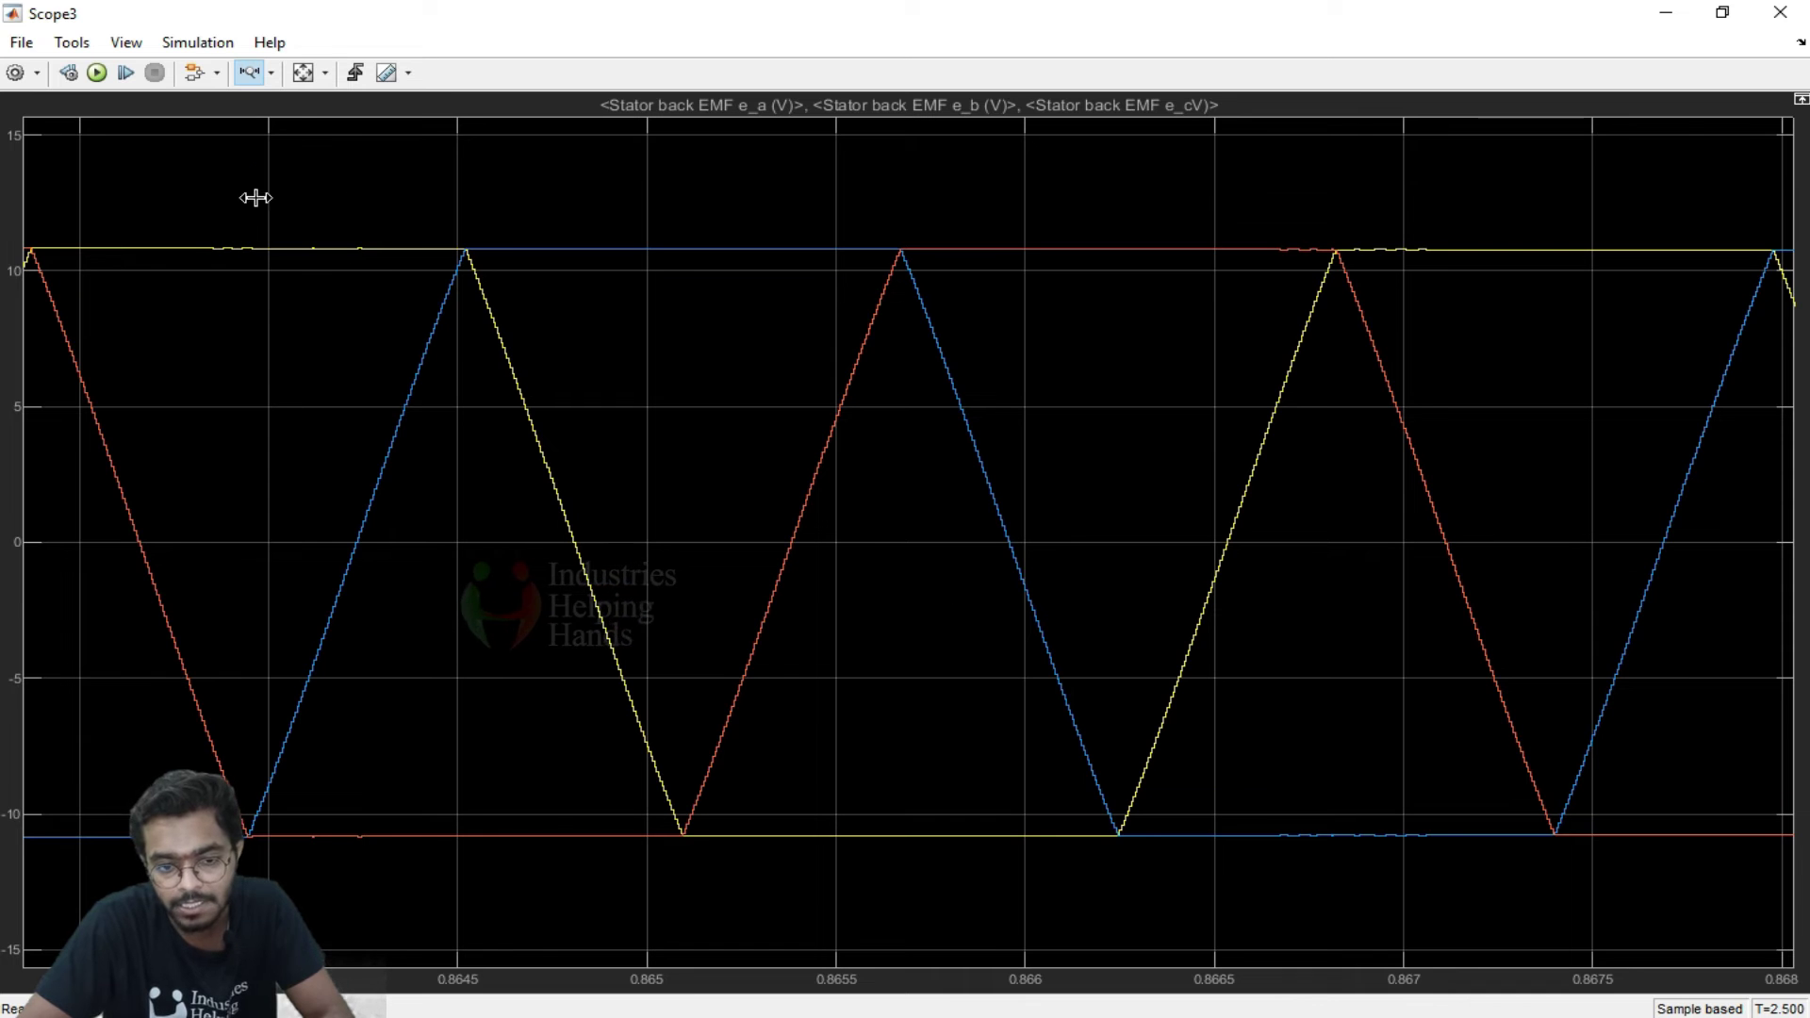
Step: Rescale to the full run, then zoom the time axis into a tiny slice around 0.518 s
click(303, 73)
click(272, 74)
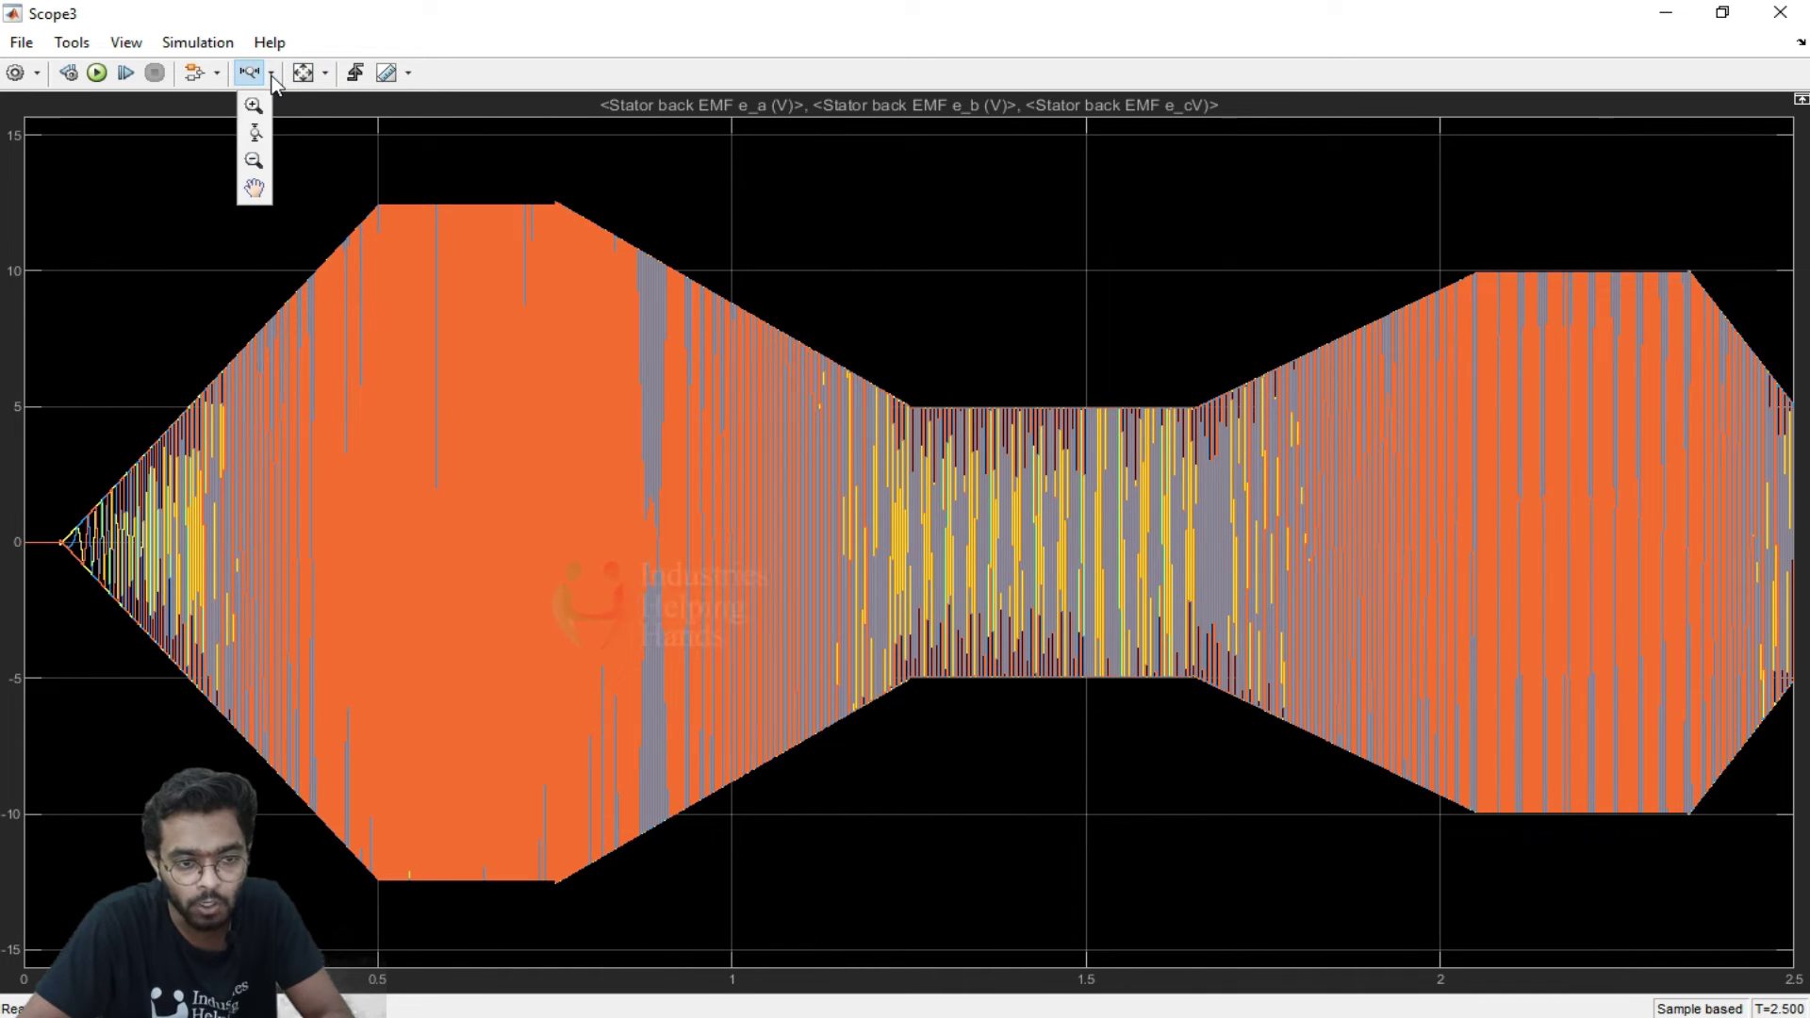
click(255, 132)
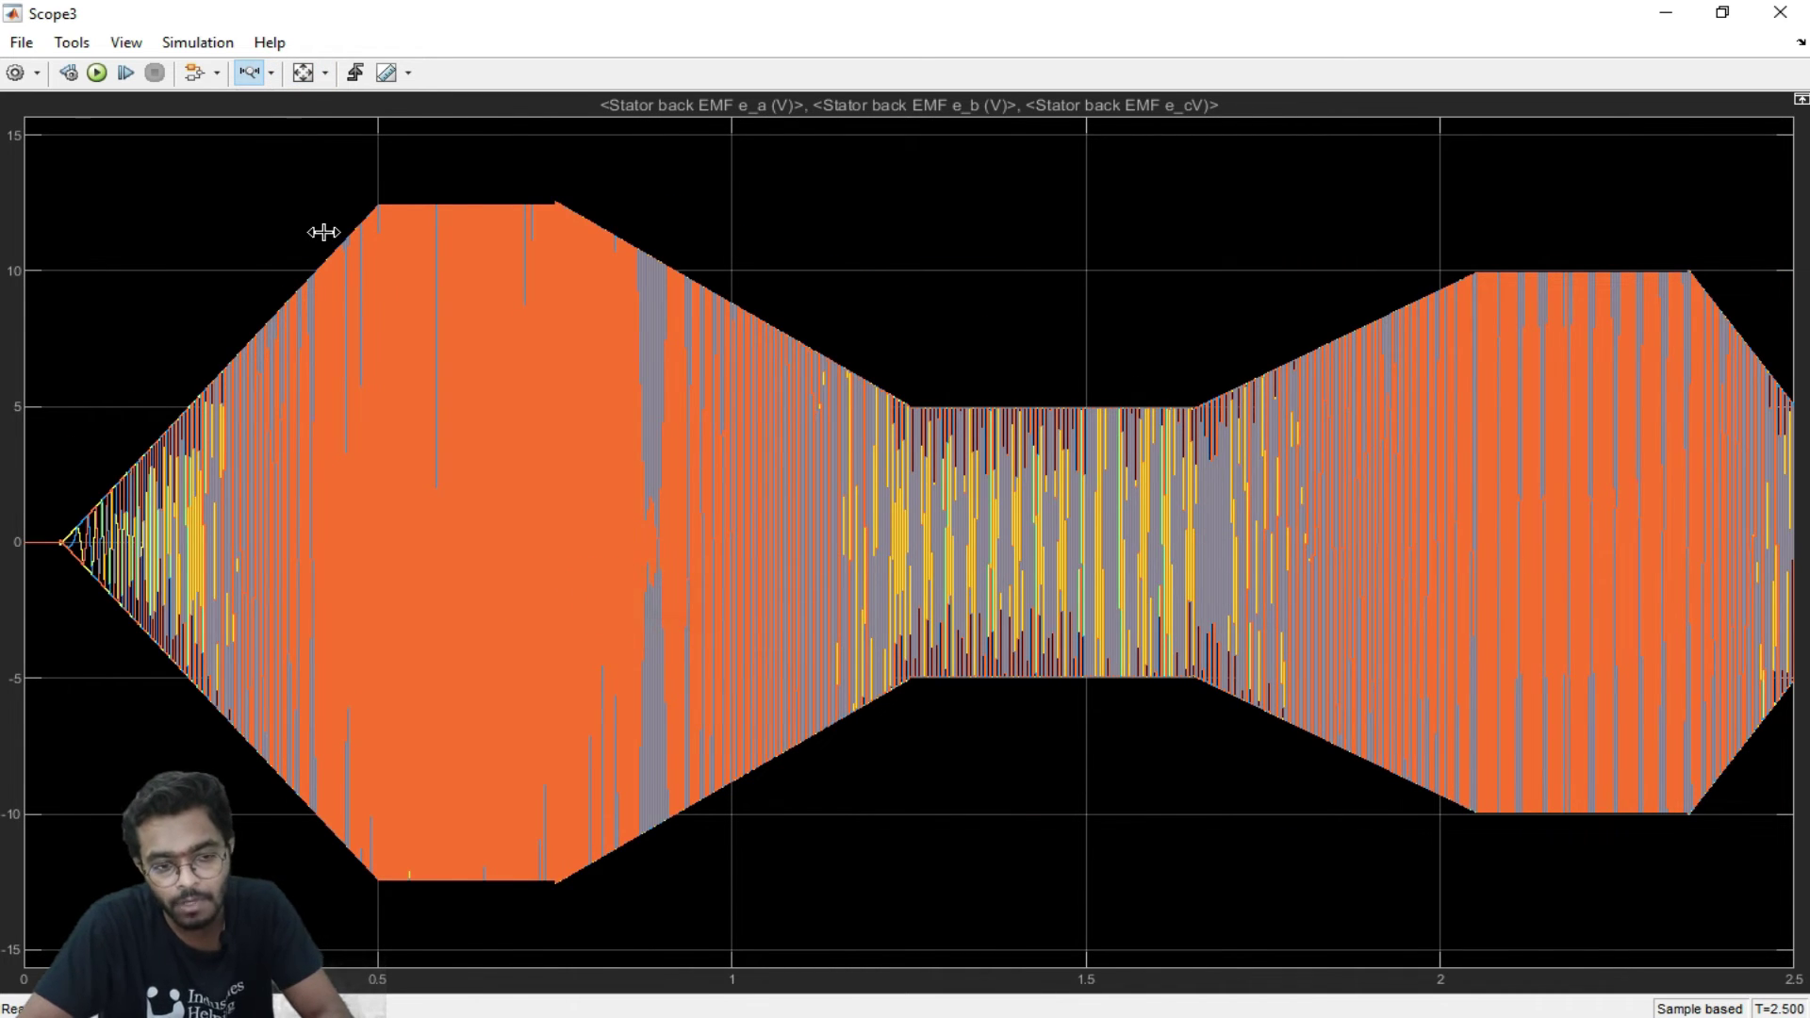
click(342, 355)
click(398, 480)
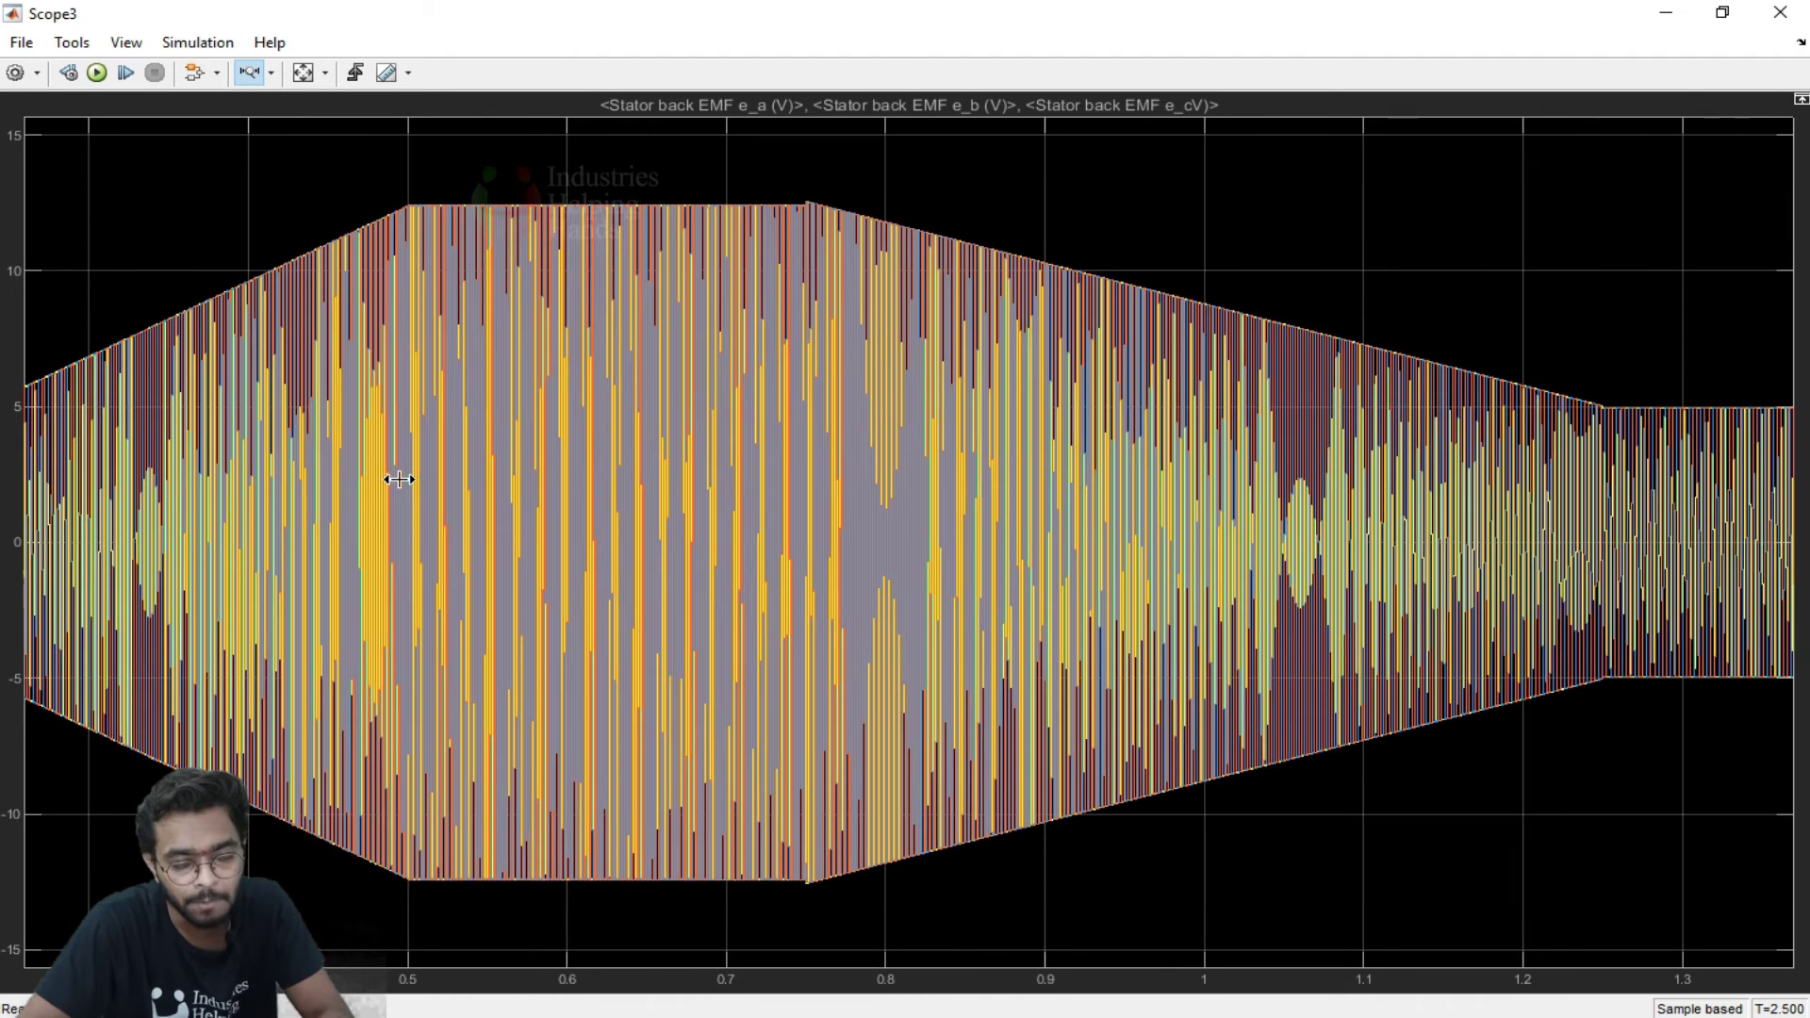
click(411, 483)
click(415, 482)
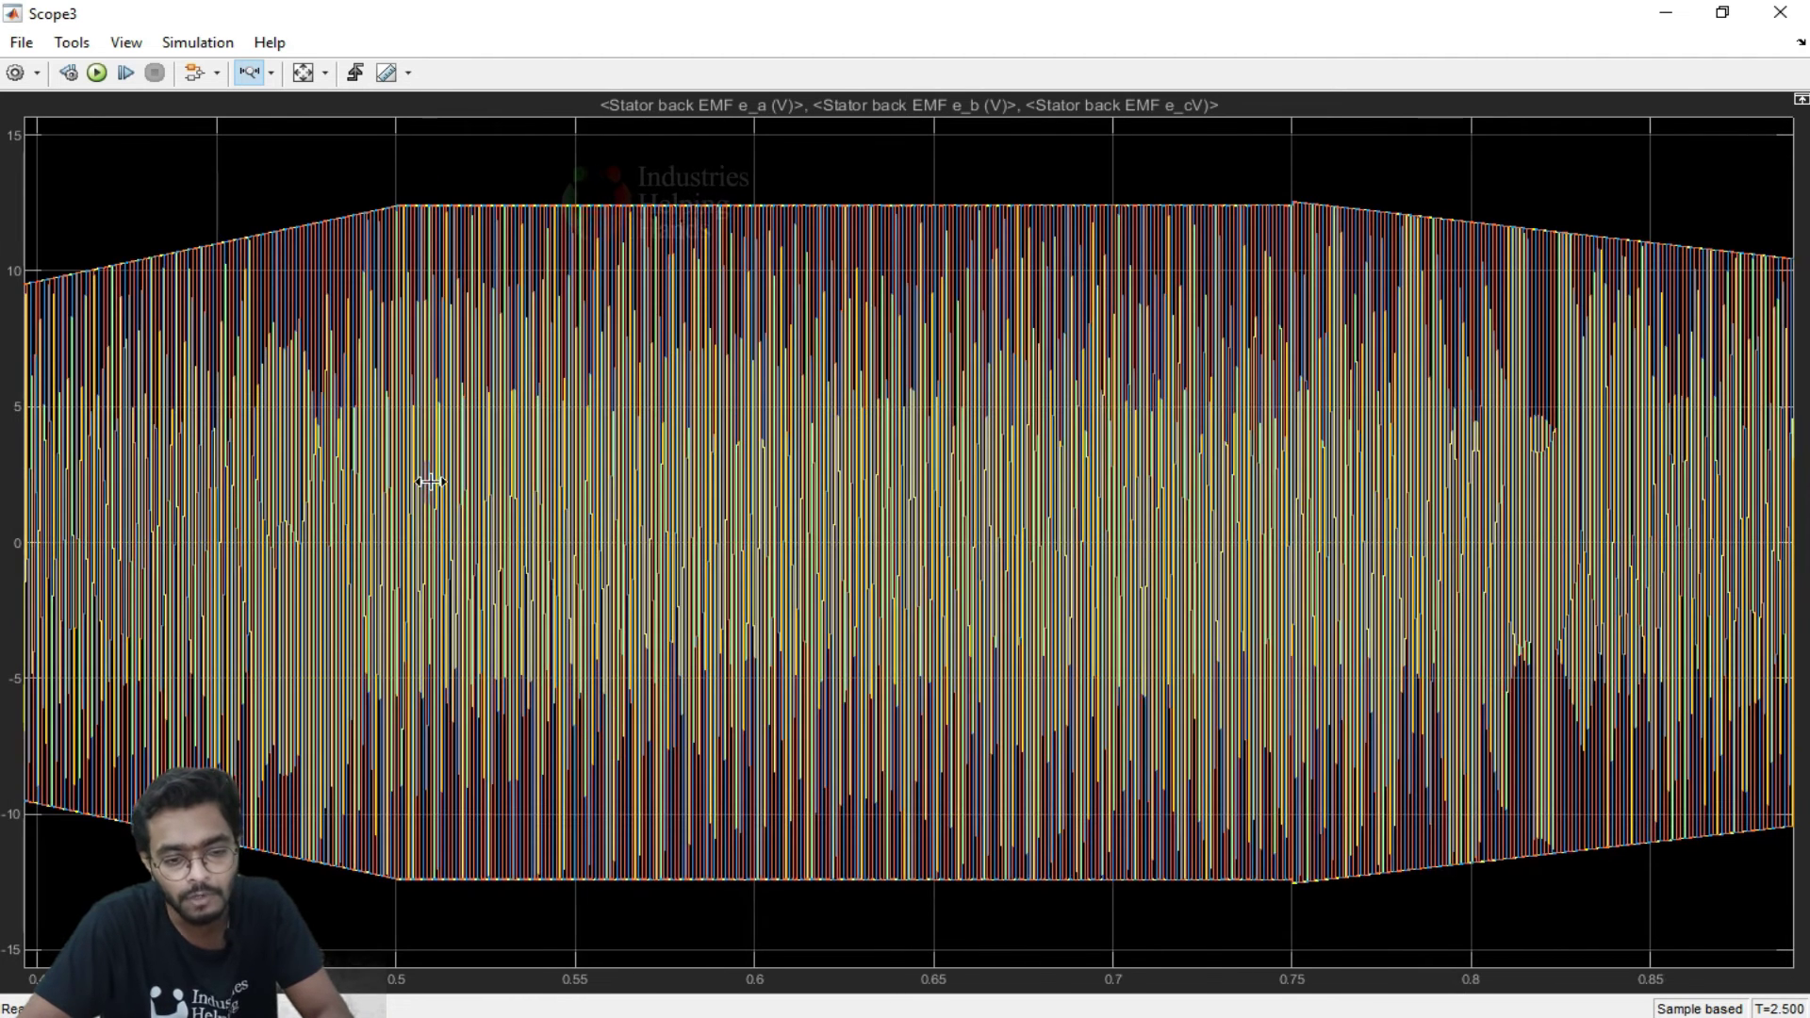
click(433, 481)
click(456, 481)
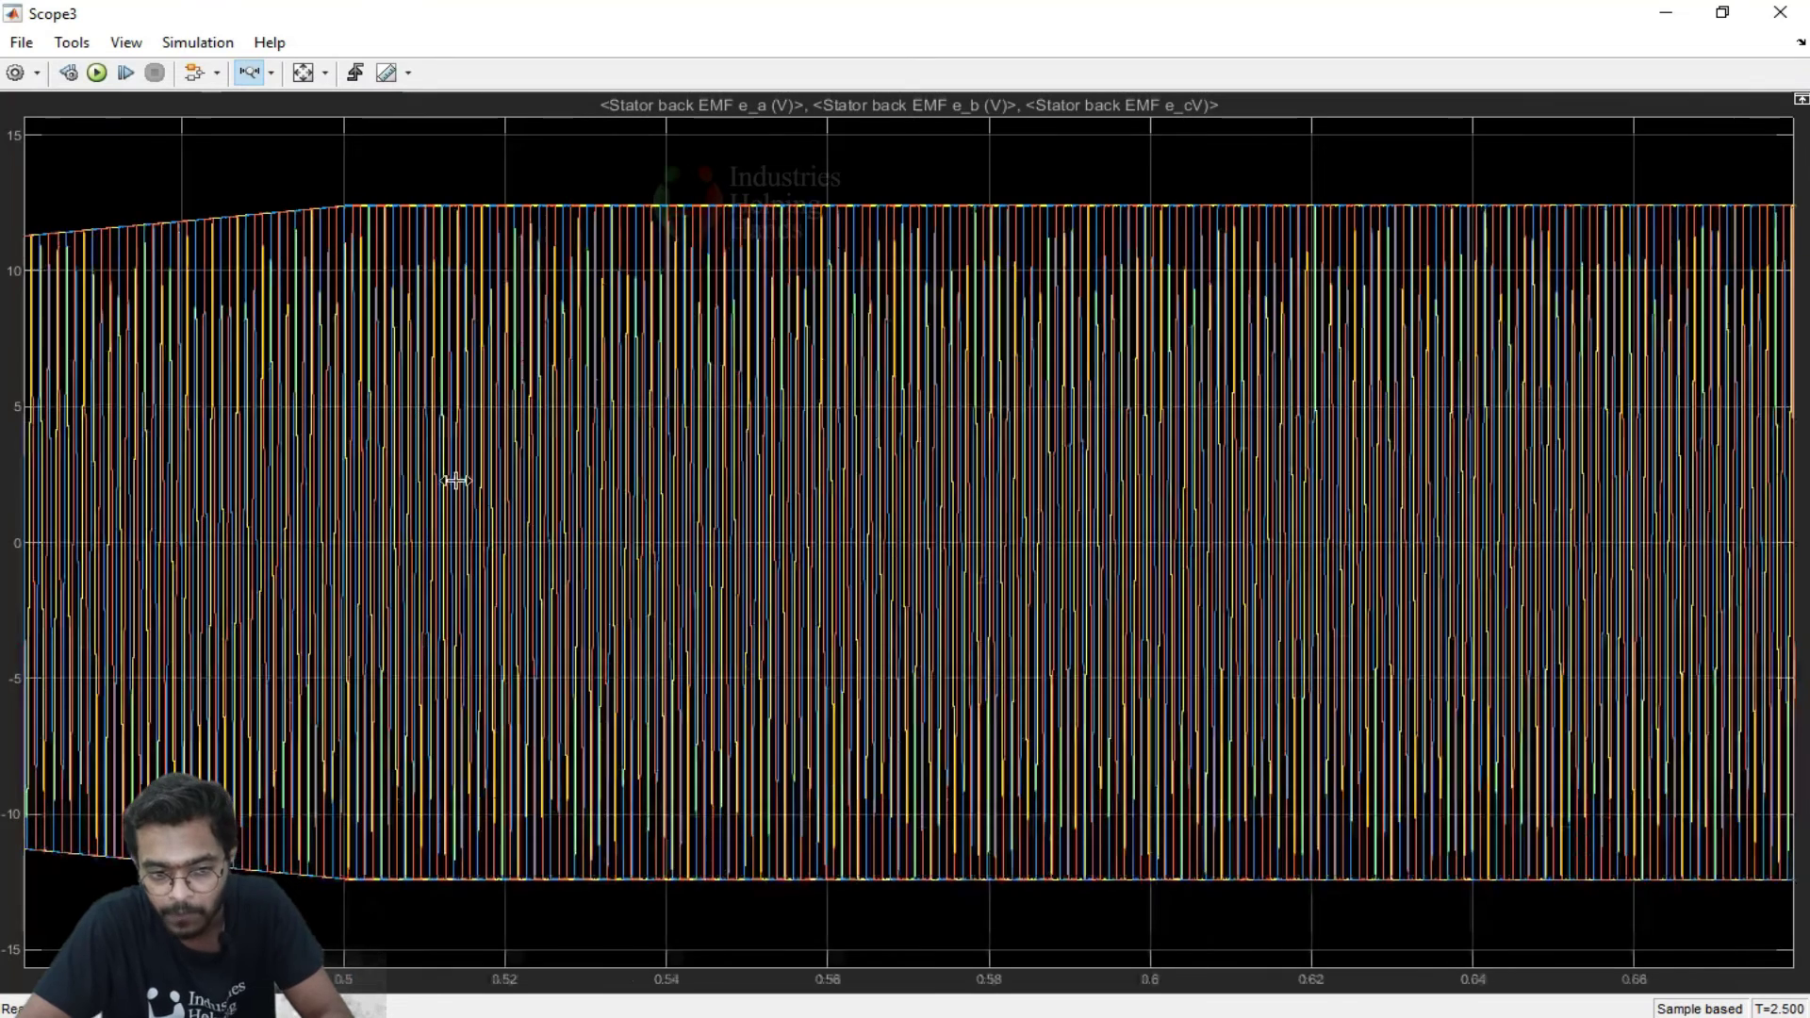
click(463, 479)
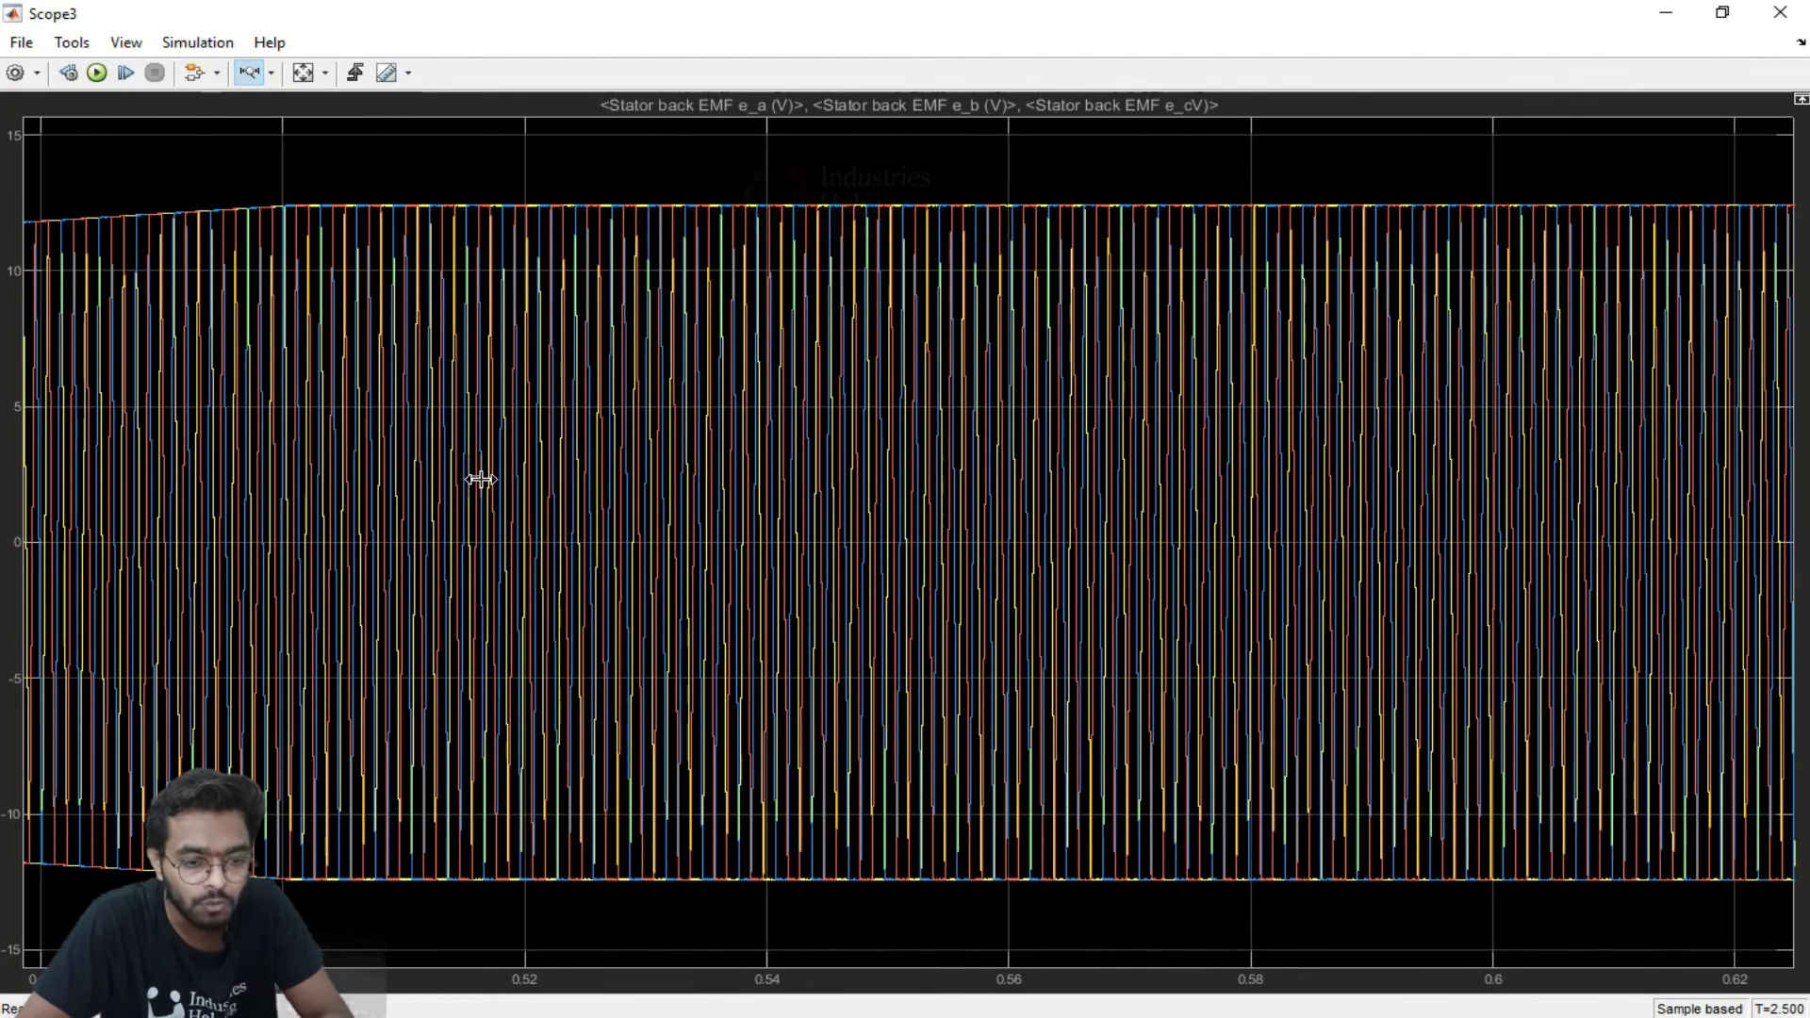
click(481, 480)
click(497, 483)
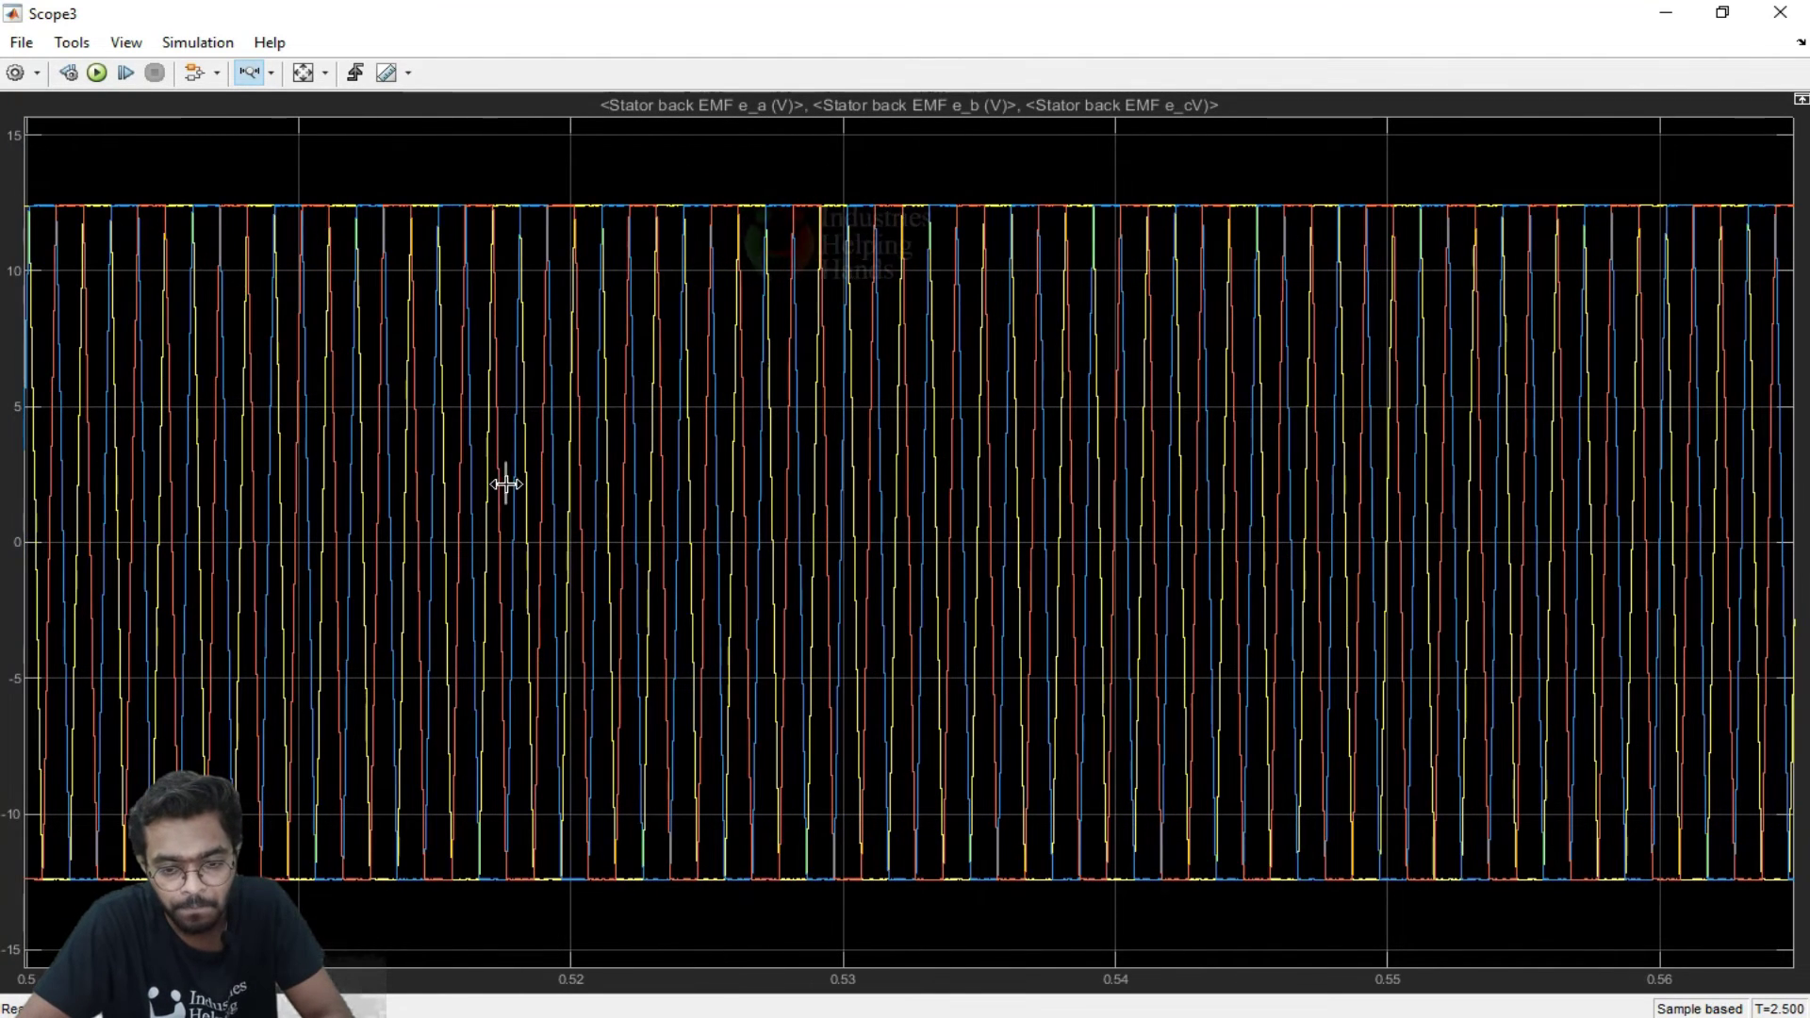
click(520, 483)
drag(525, 480, 545, 481)
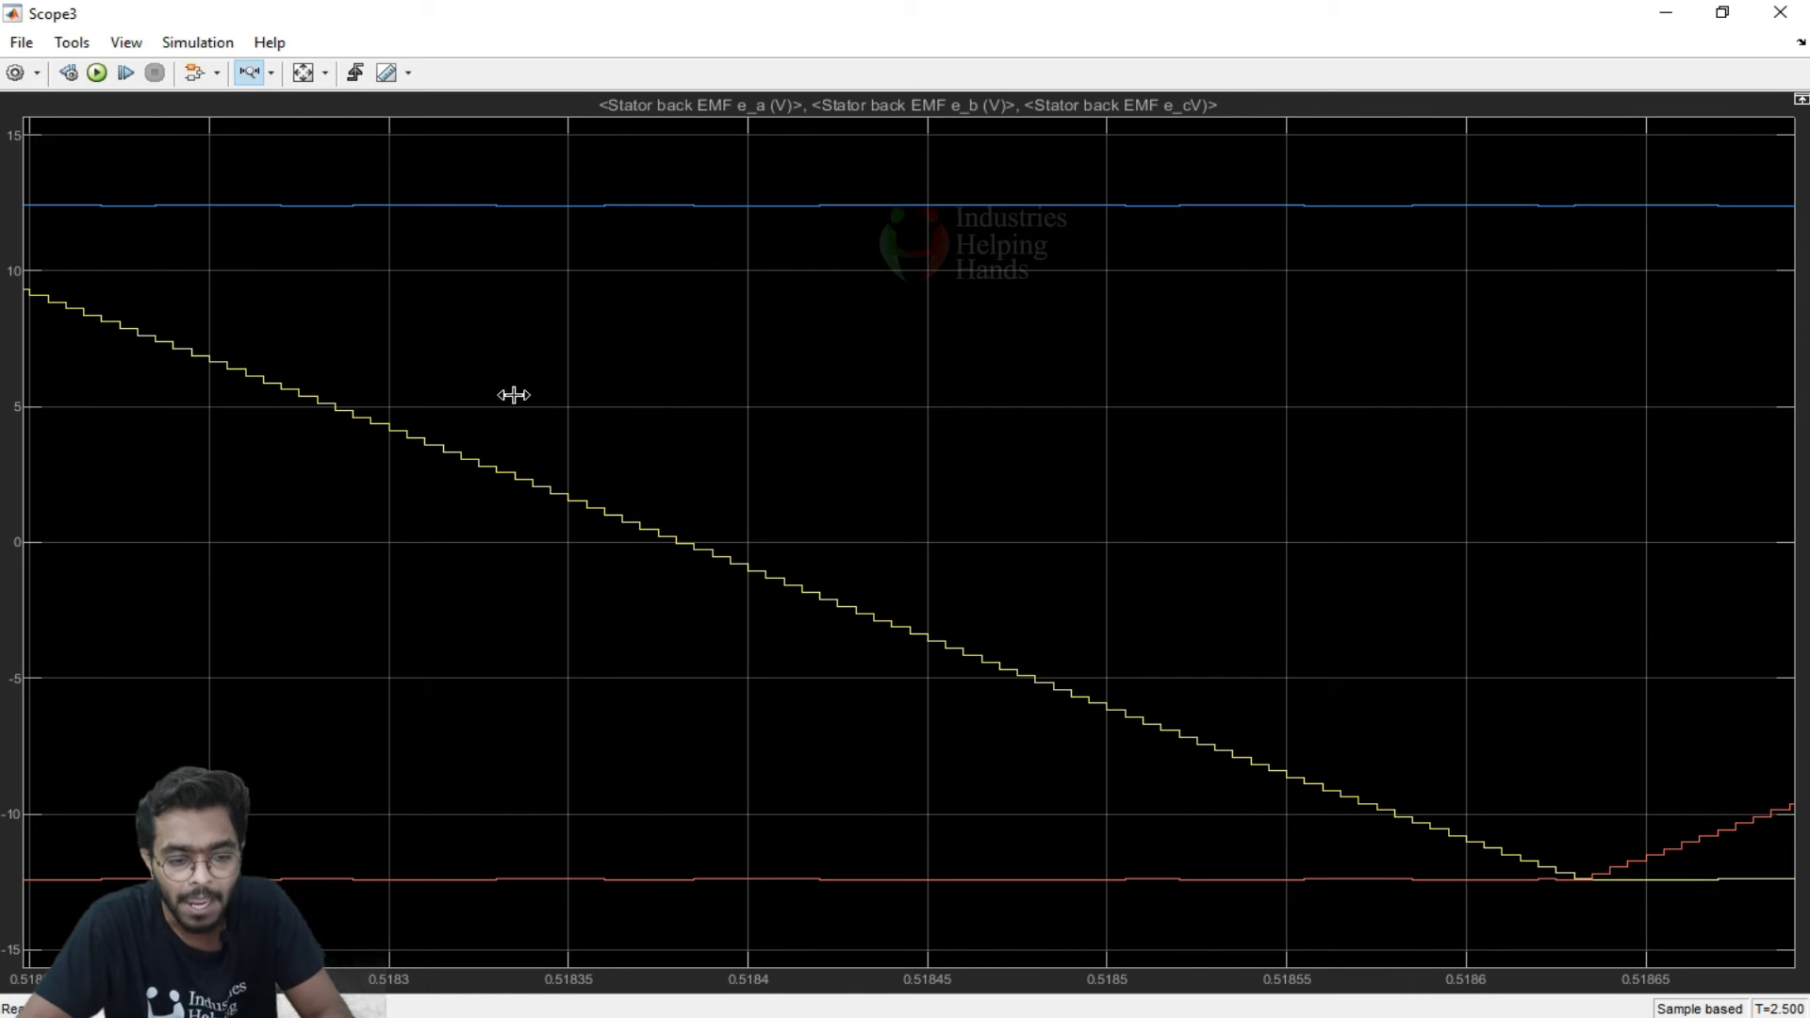
Step: Restore the full 0–2.5 s back EMF view and close Scope3
click(302, 72)
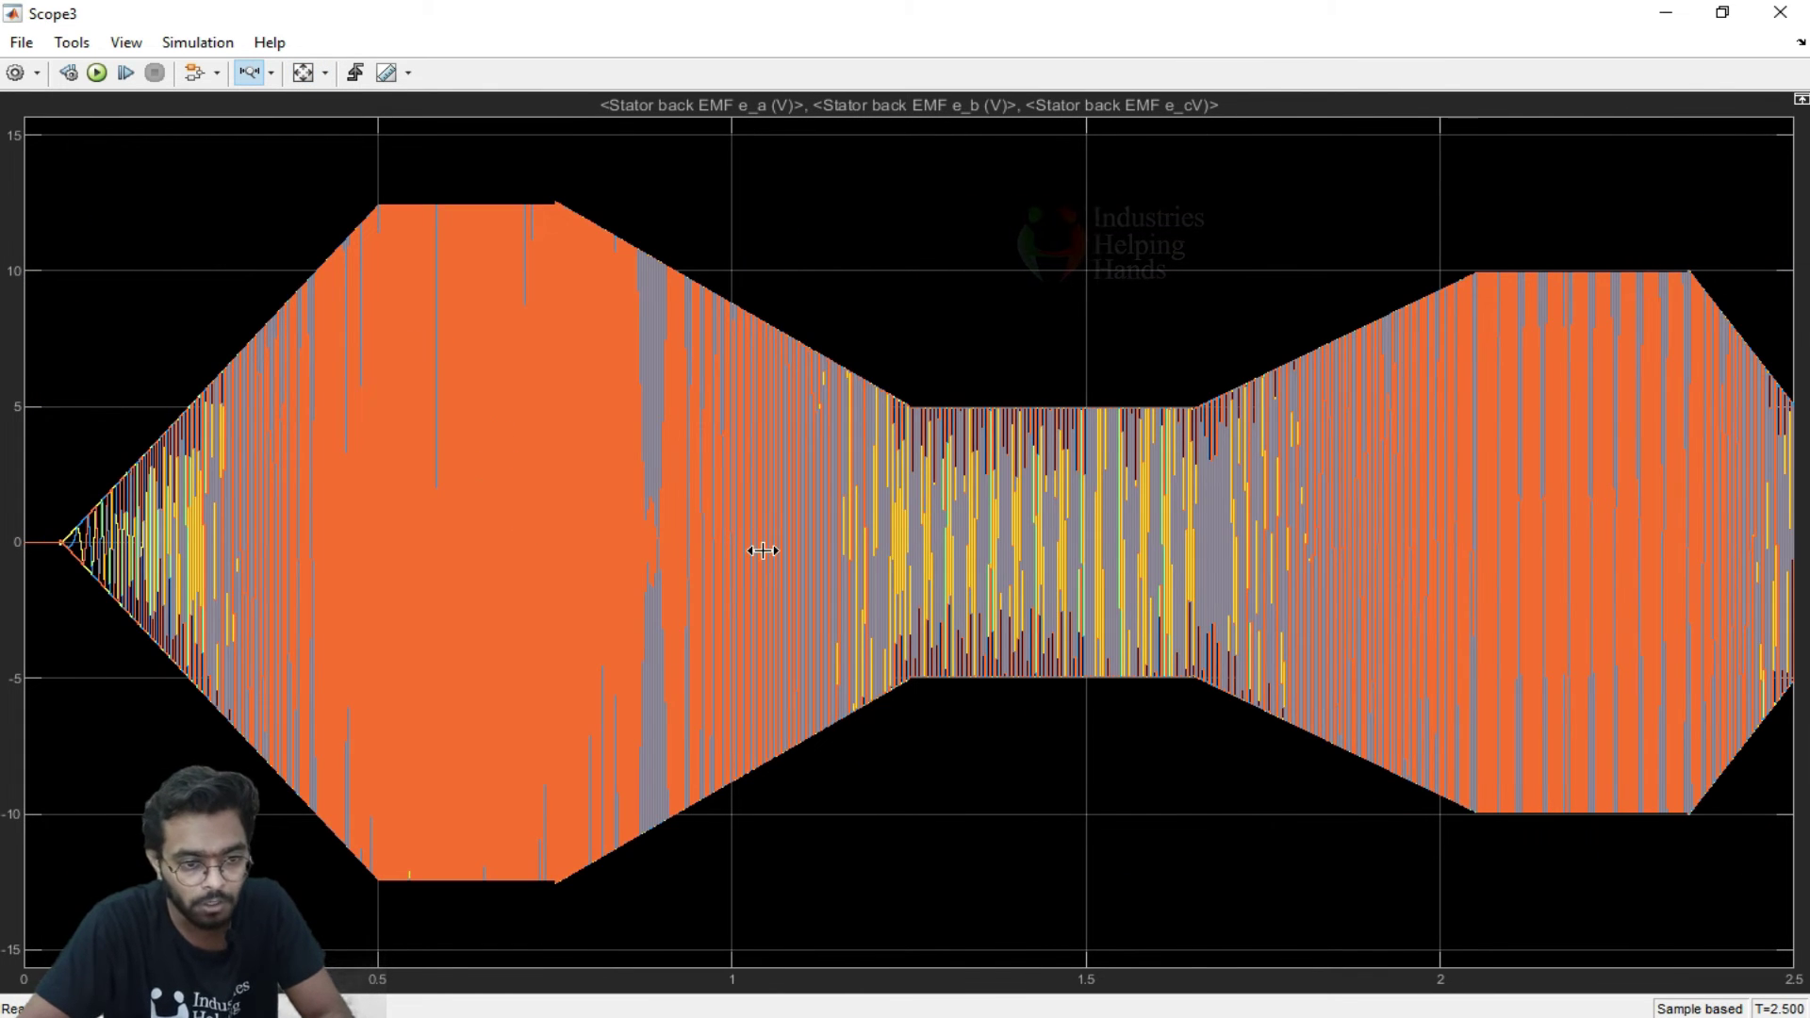
scroll(773, 551, up, 2)
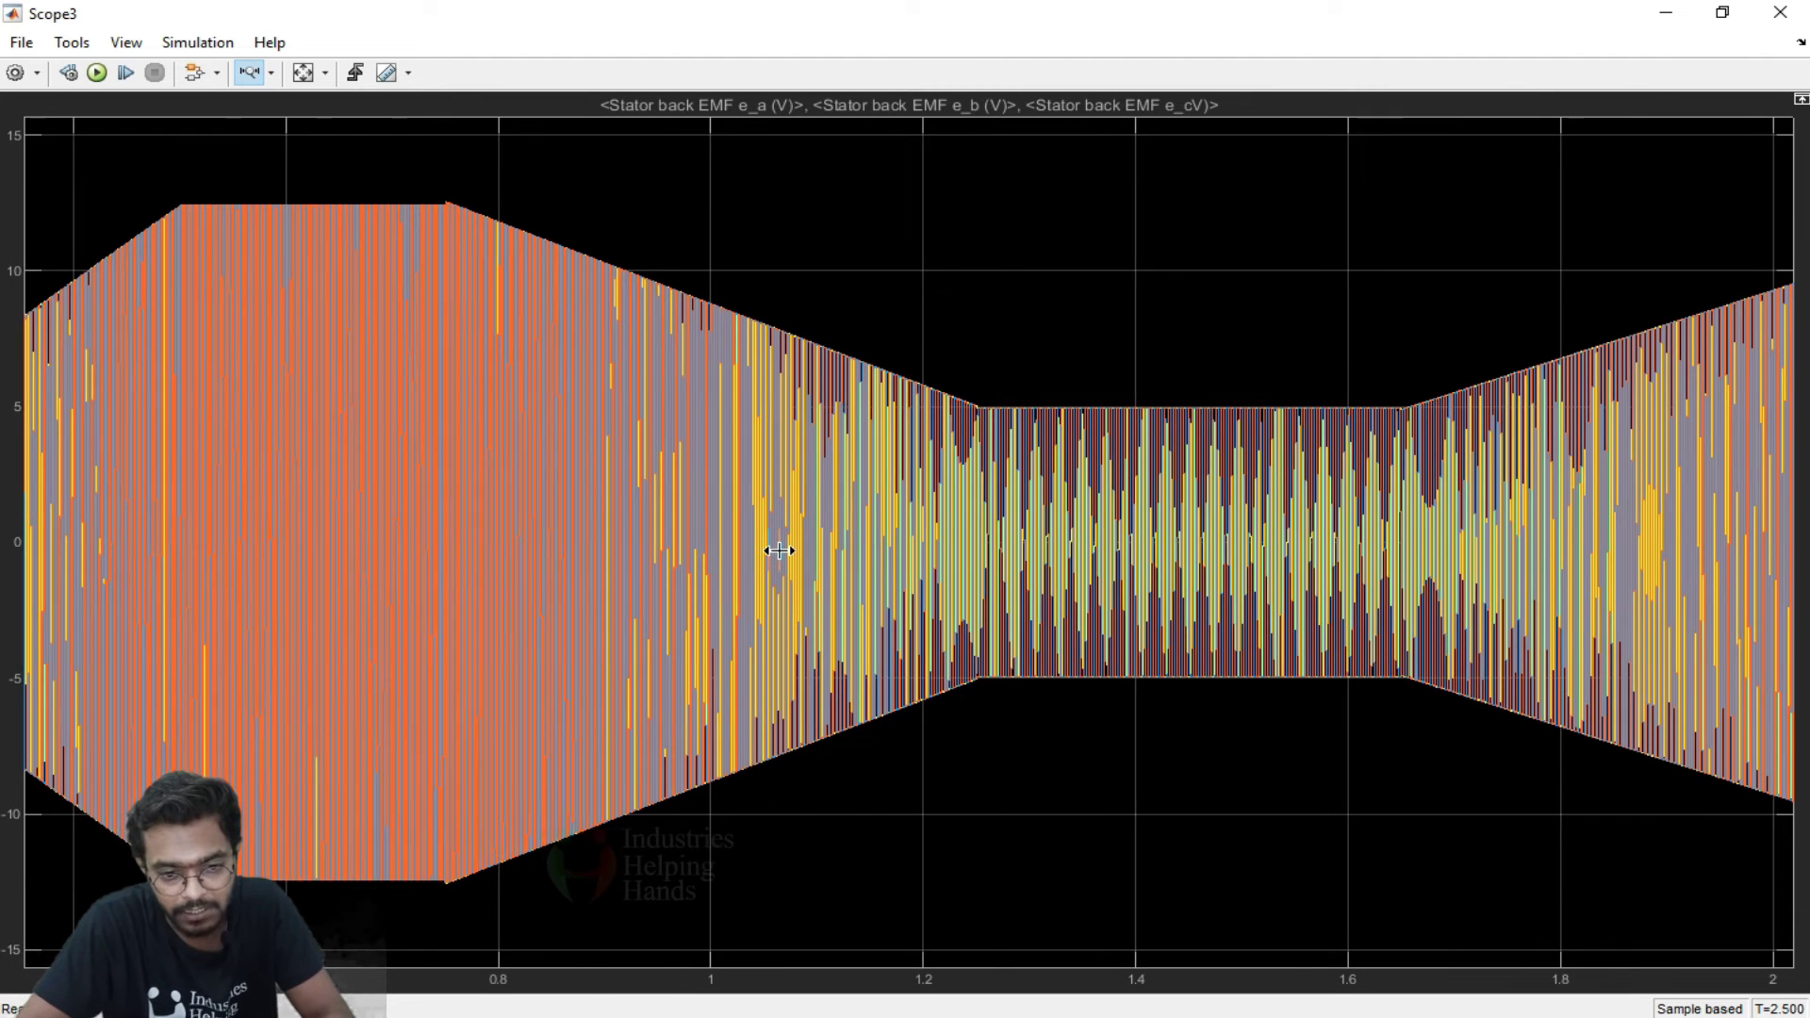
scroll(773, 551, up, 2)
scroll(722, 547, up, 2)
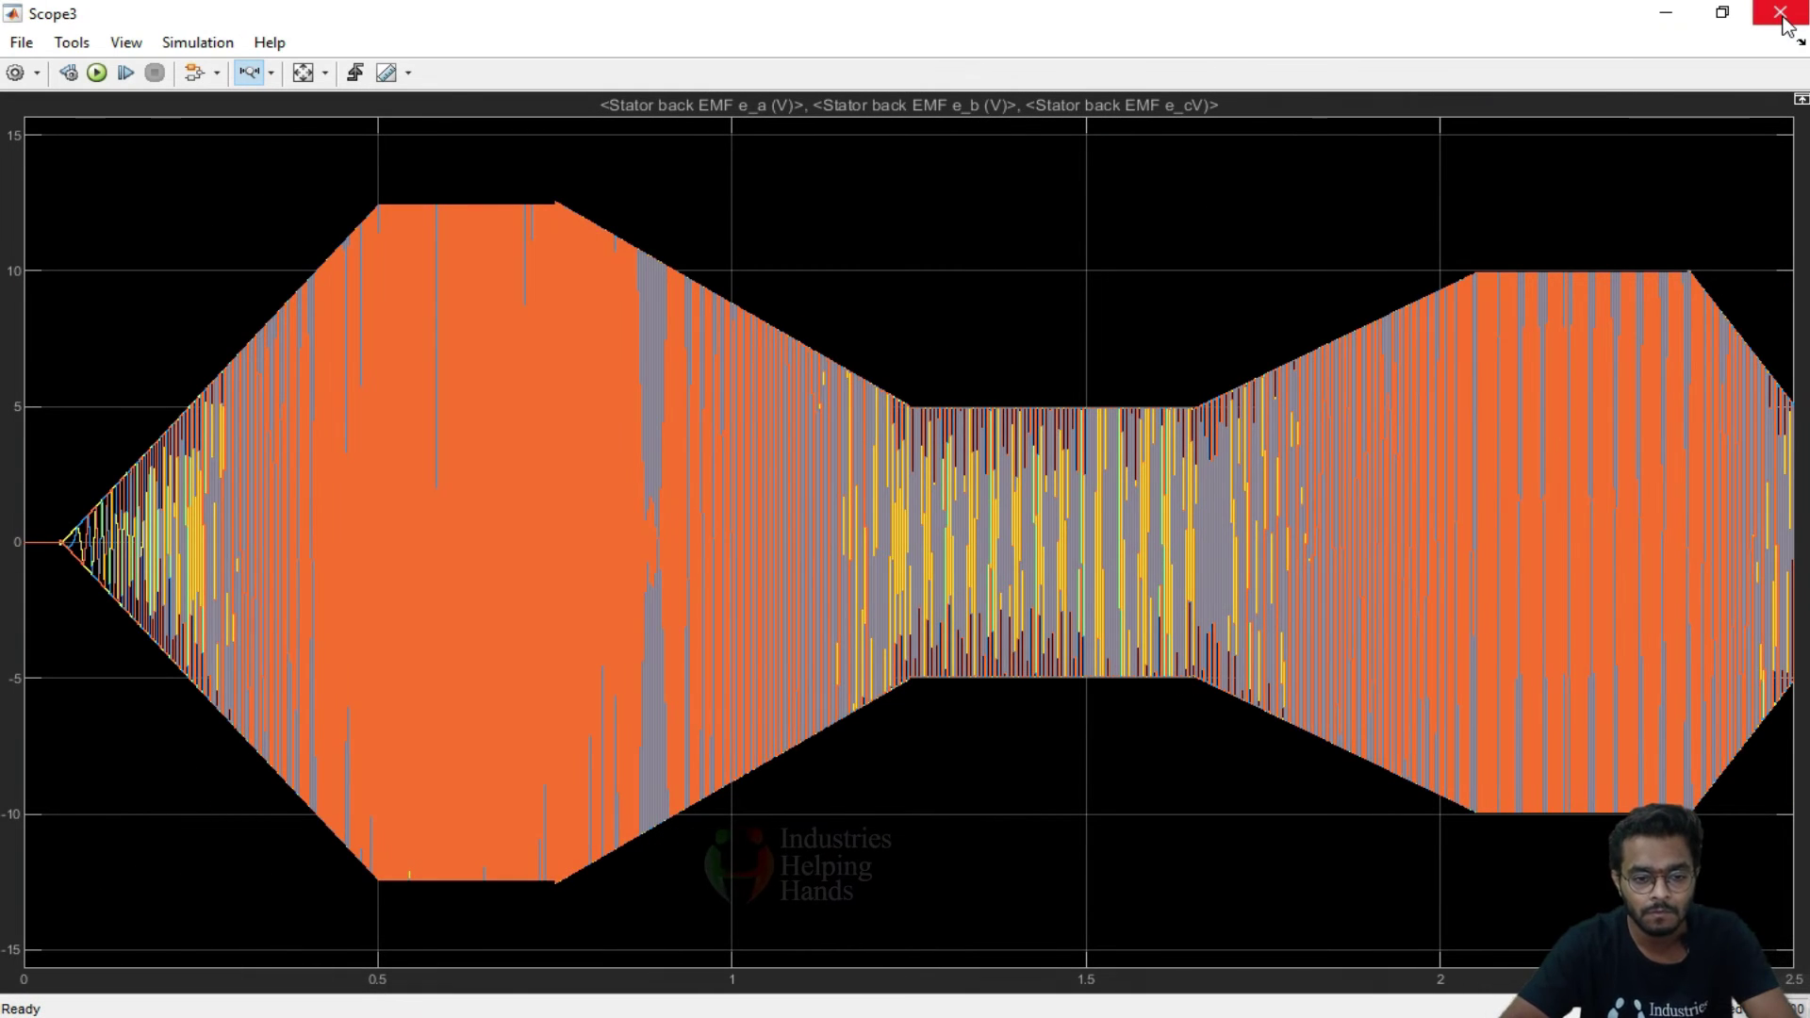
click(1782, 16)
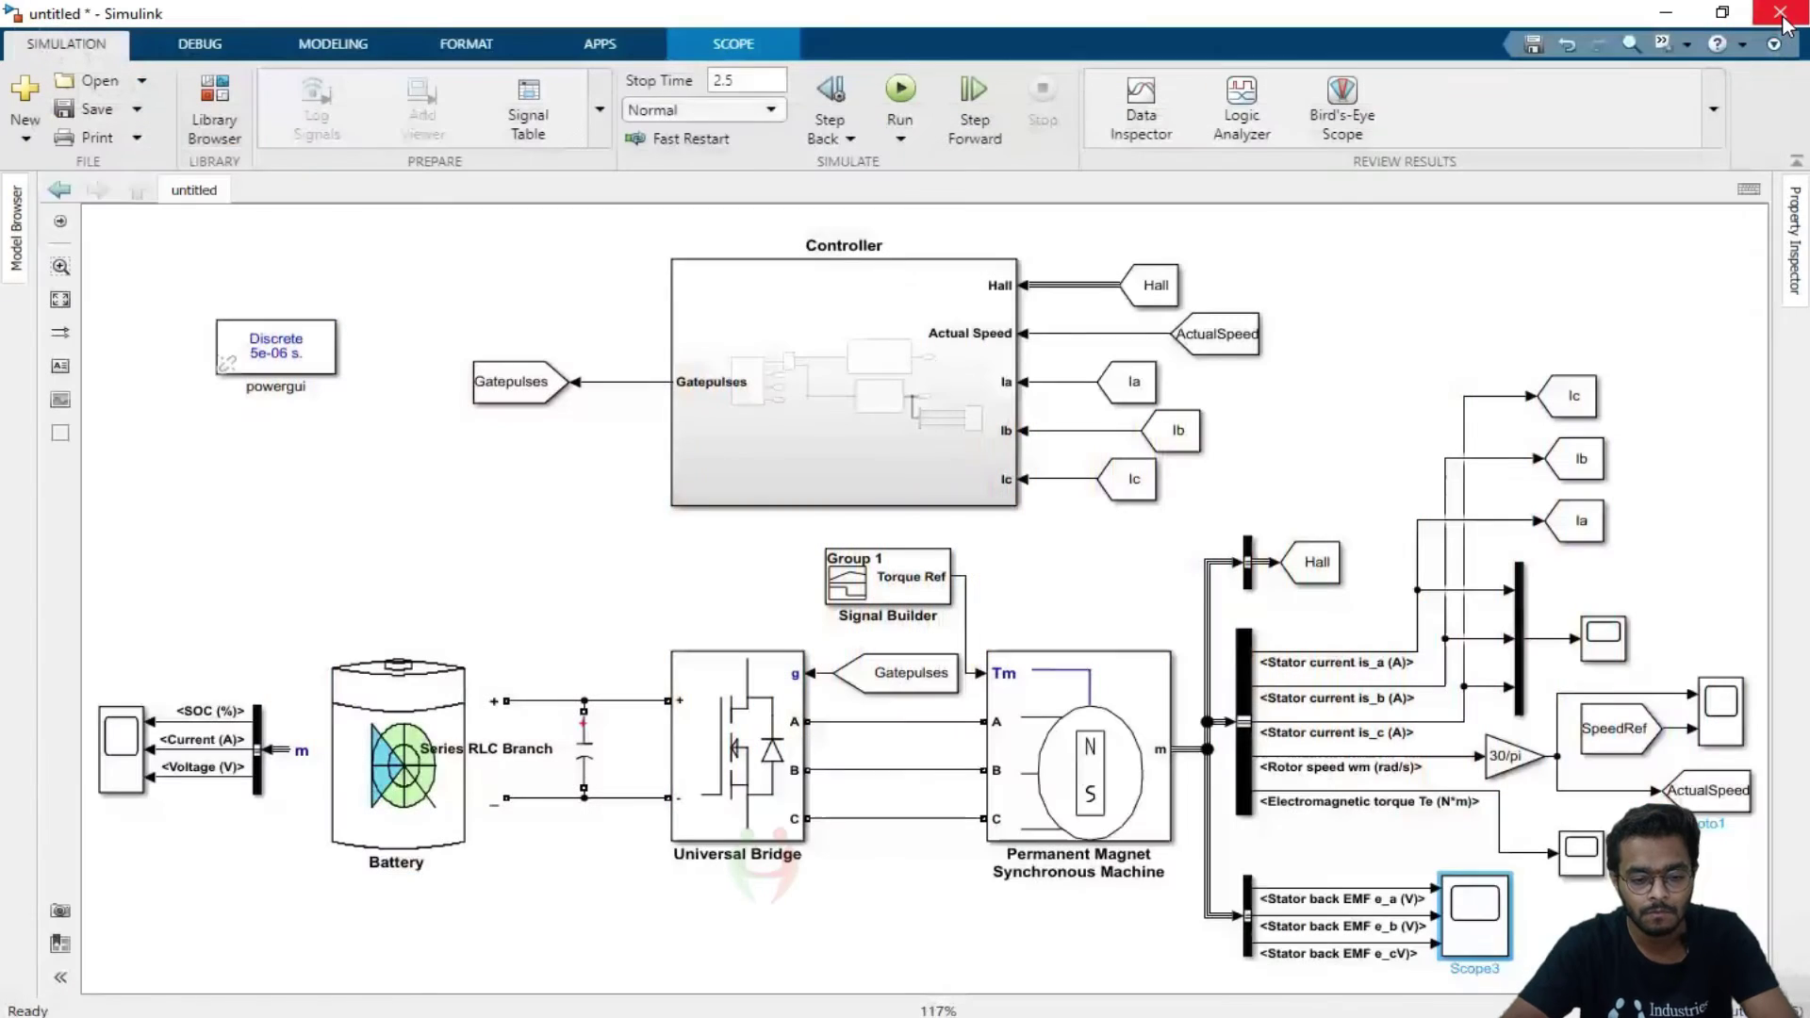
click(1615, 642)
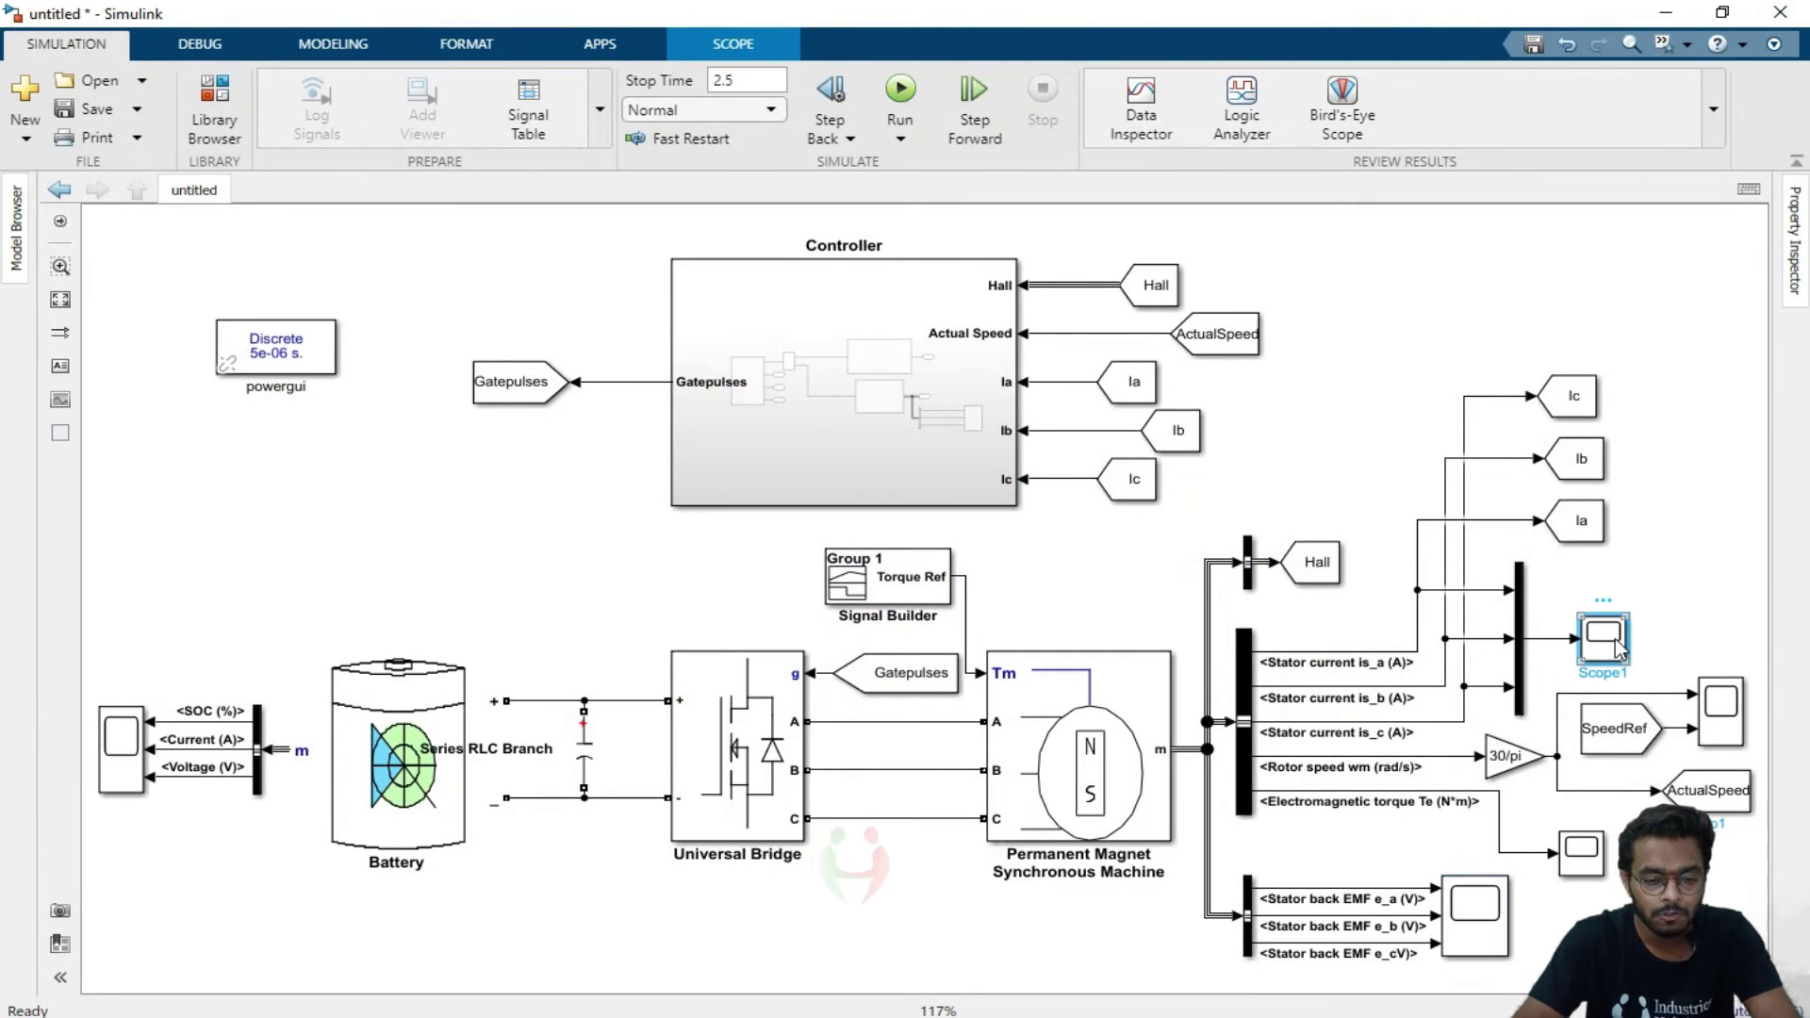
double_click(1614, 642)
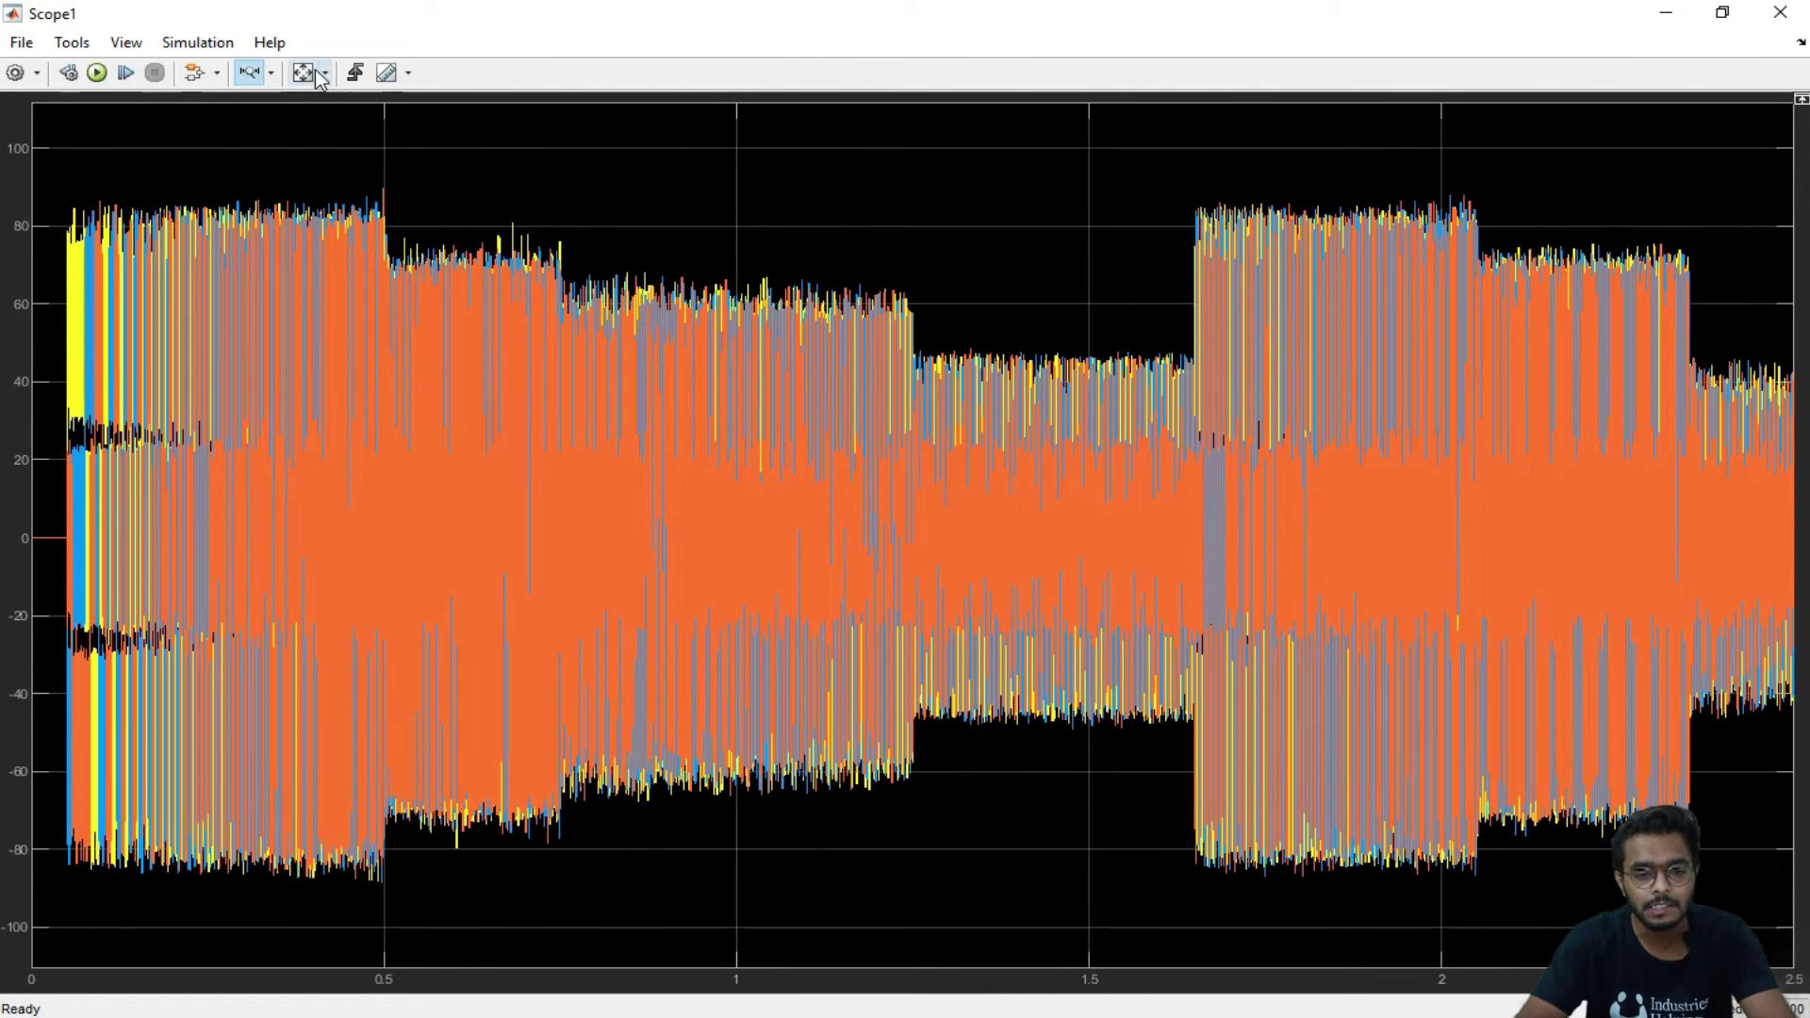
click(462, 528)
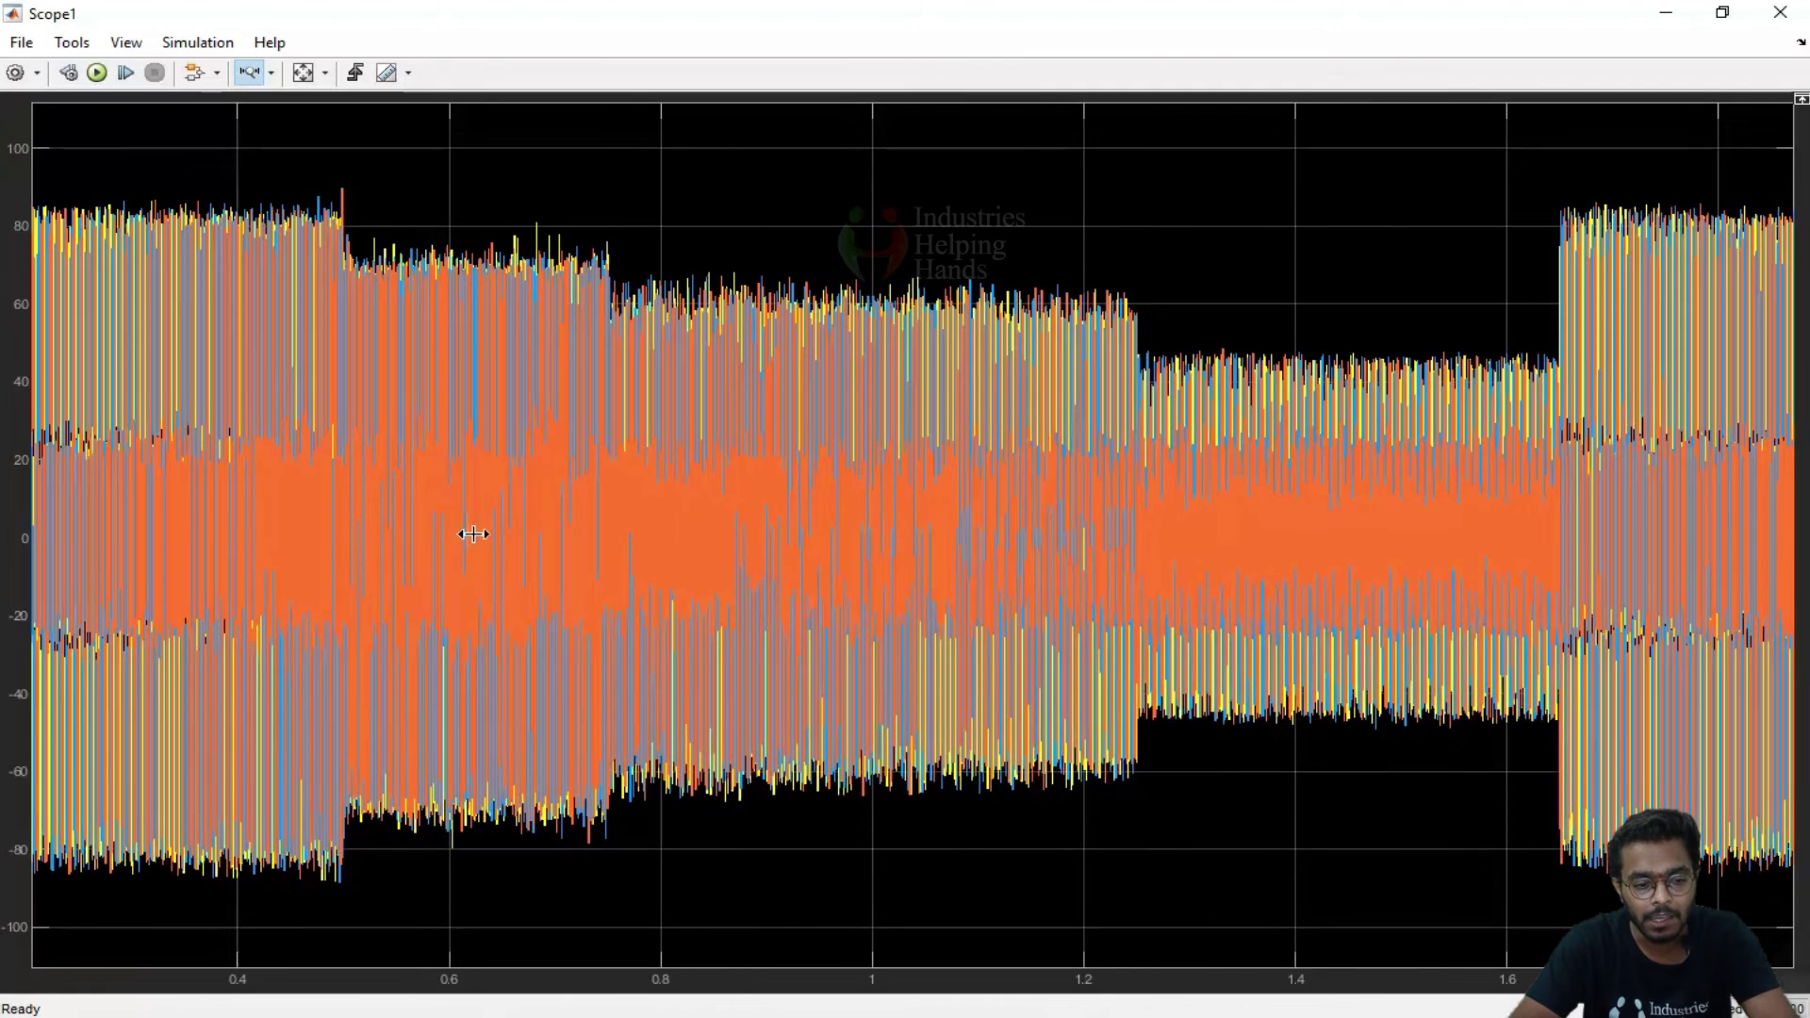
click(472, 529)
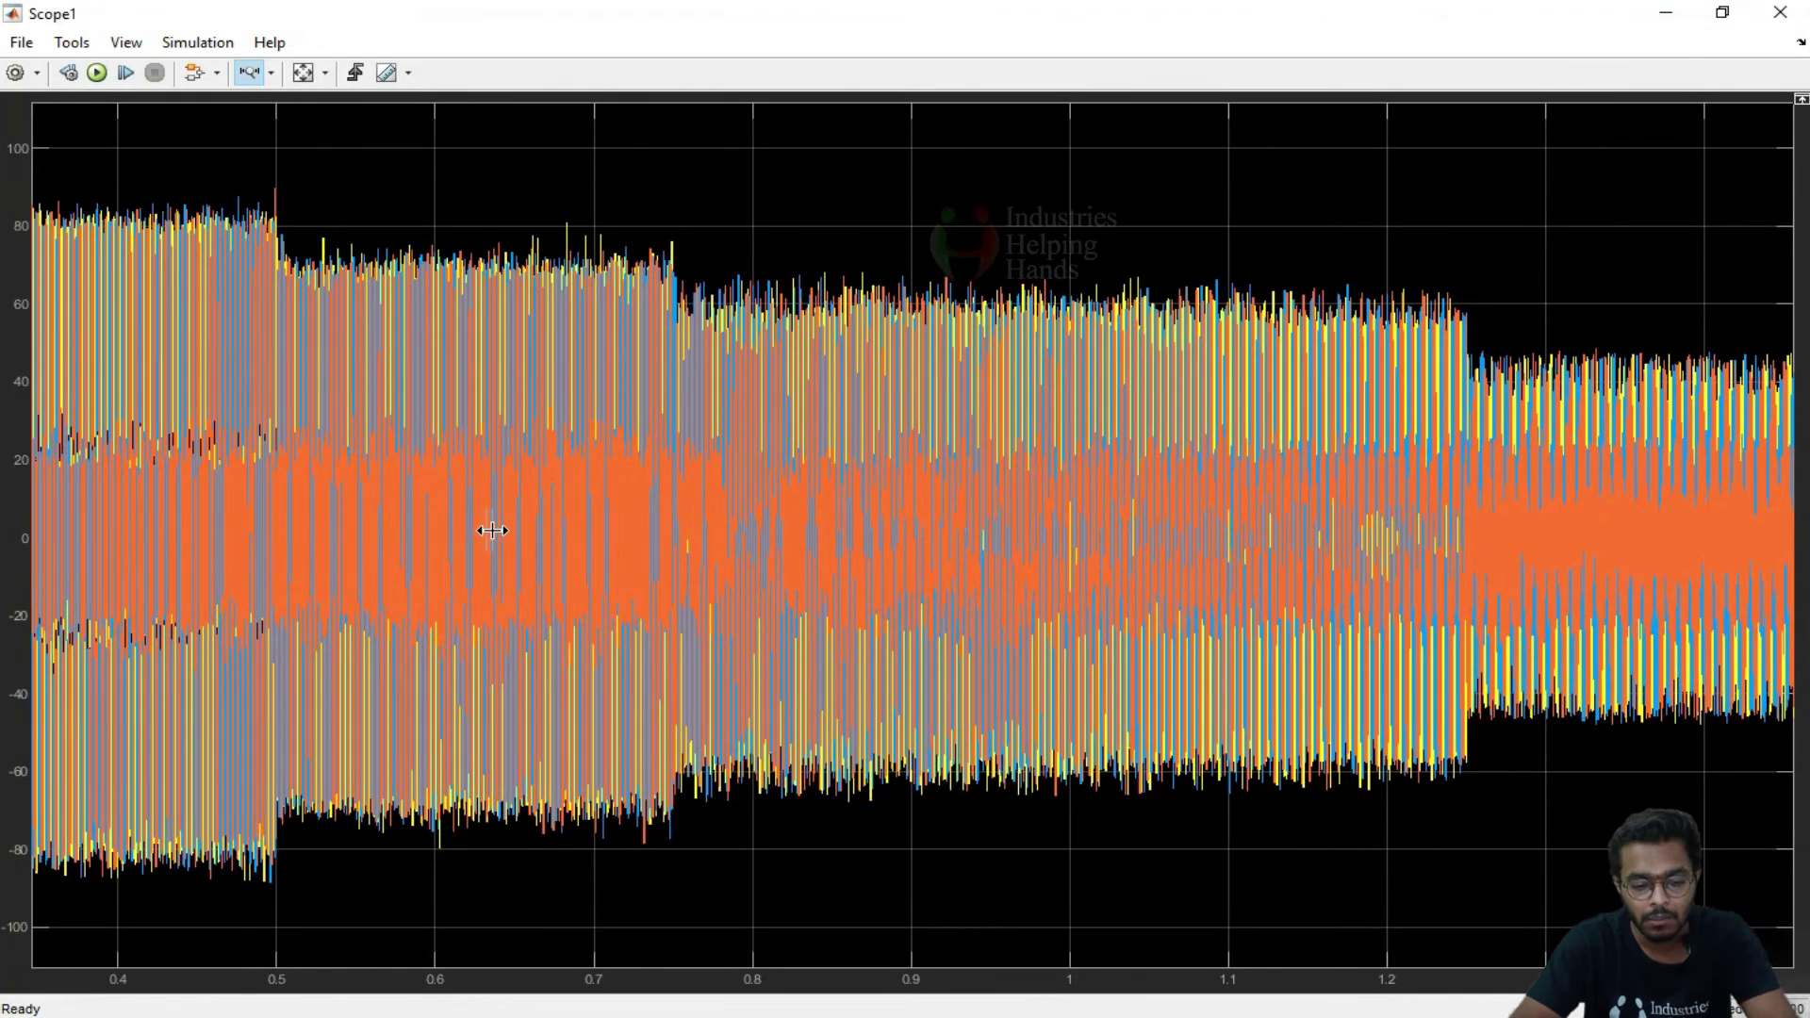
click(485, 531)
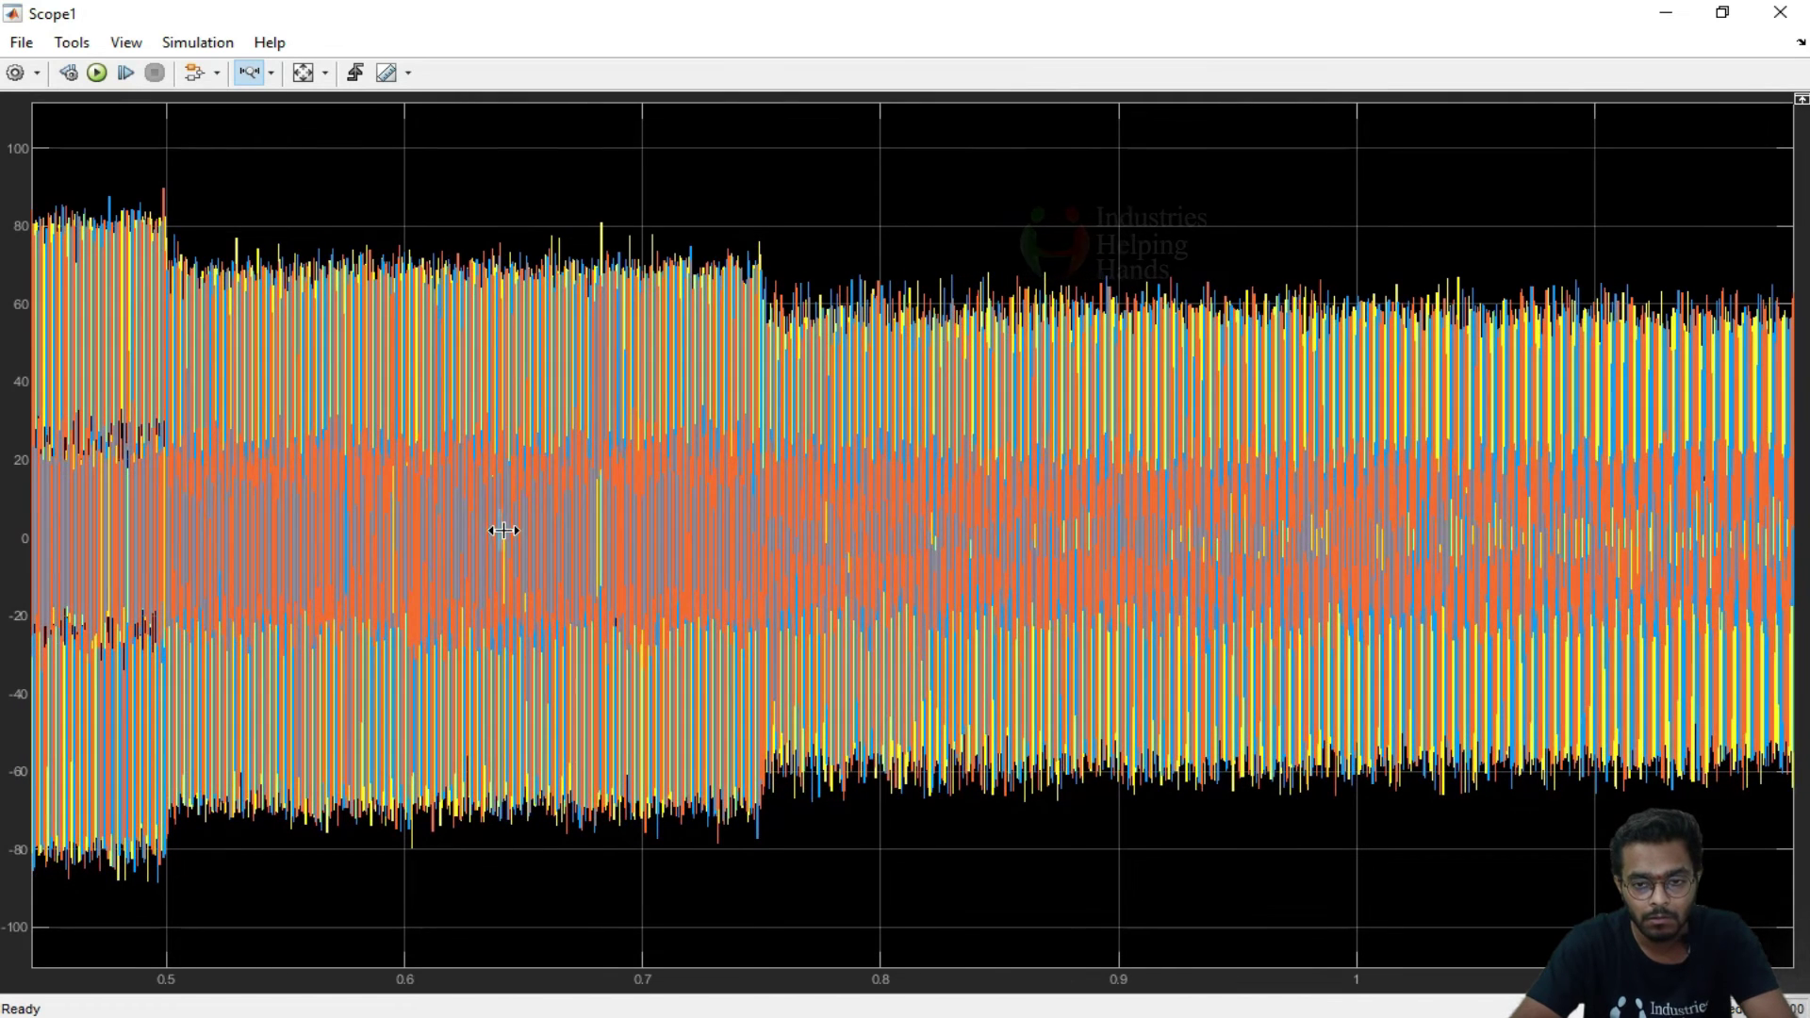
click(509, 529)
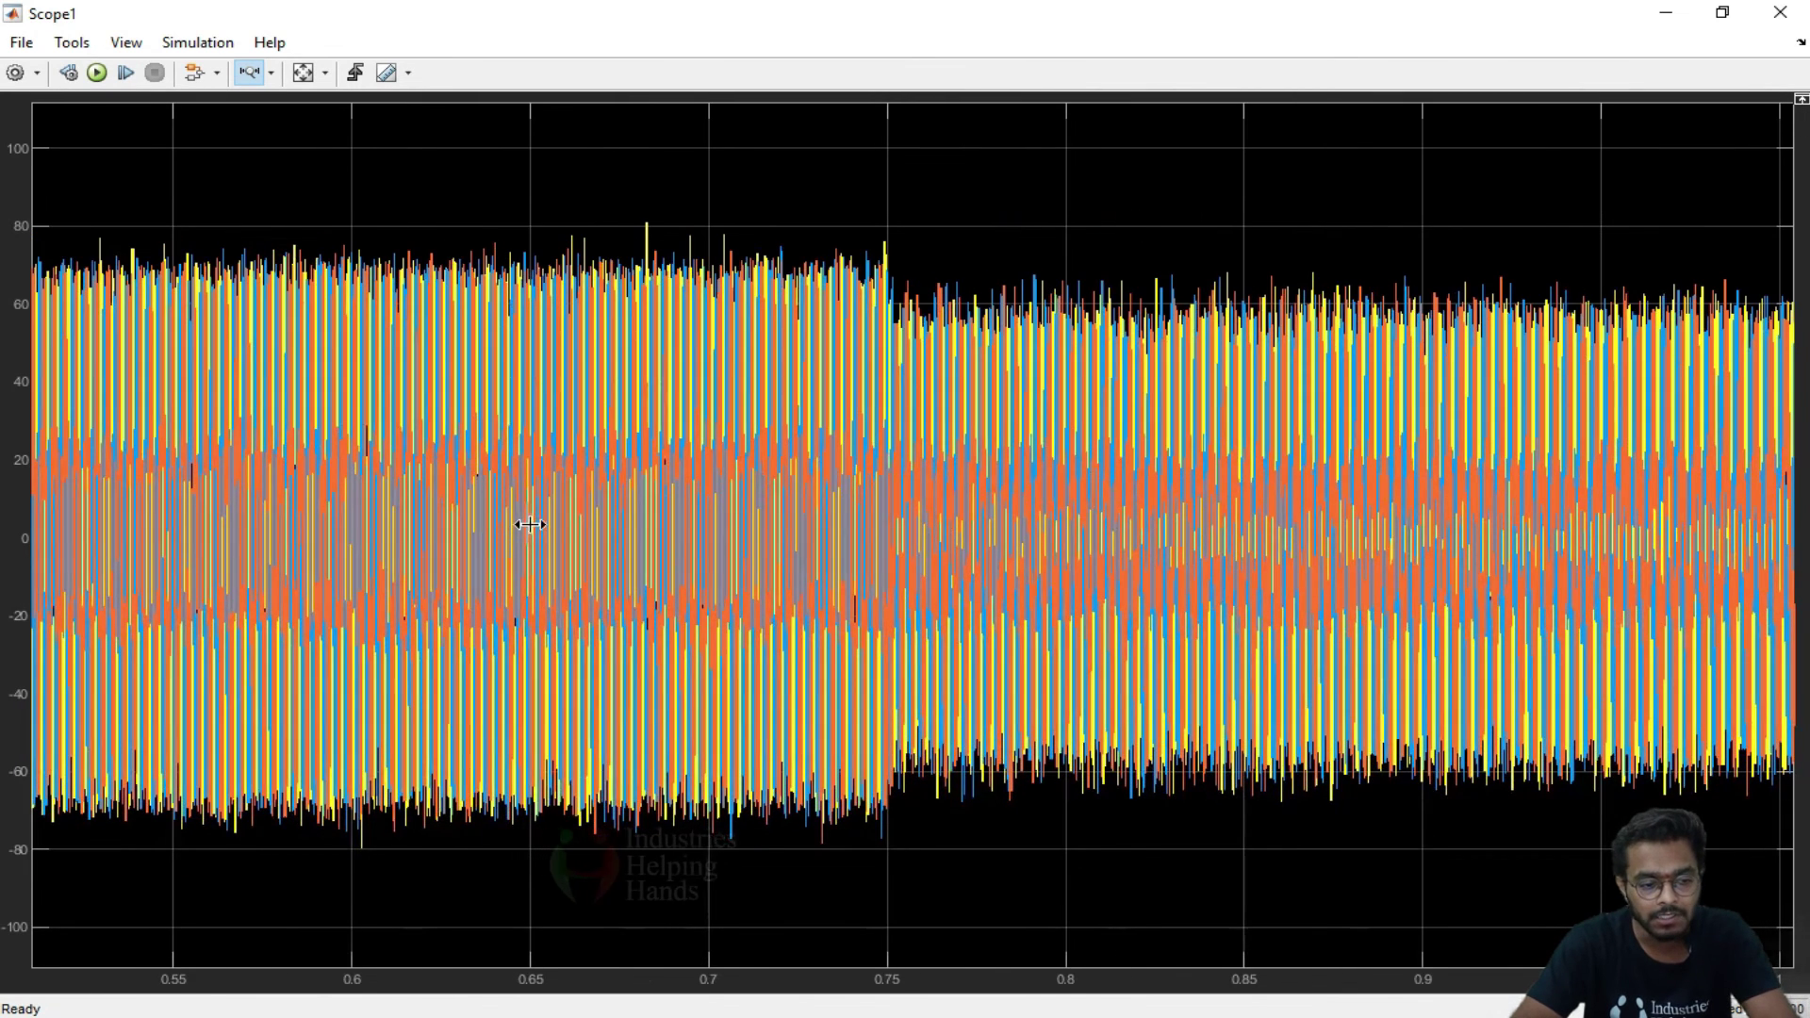
click(533, 523)
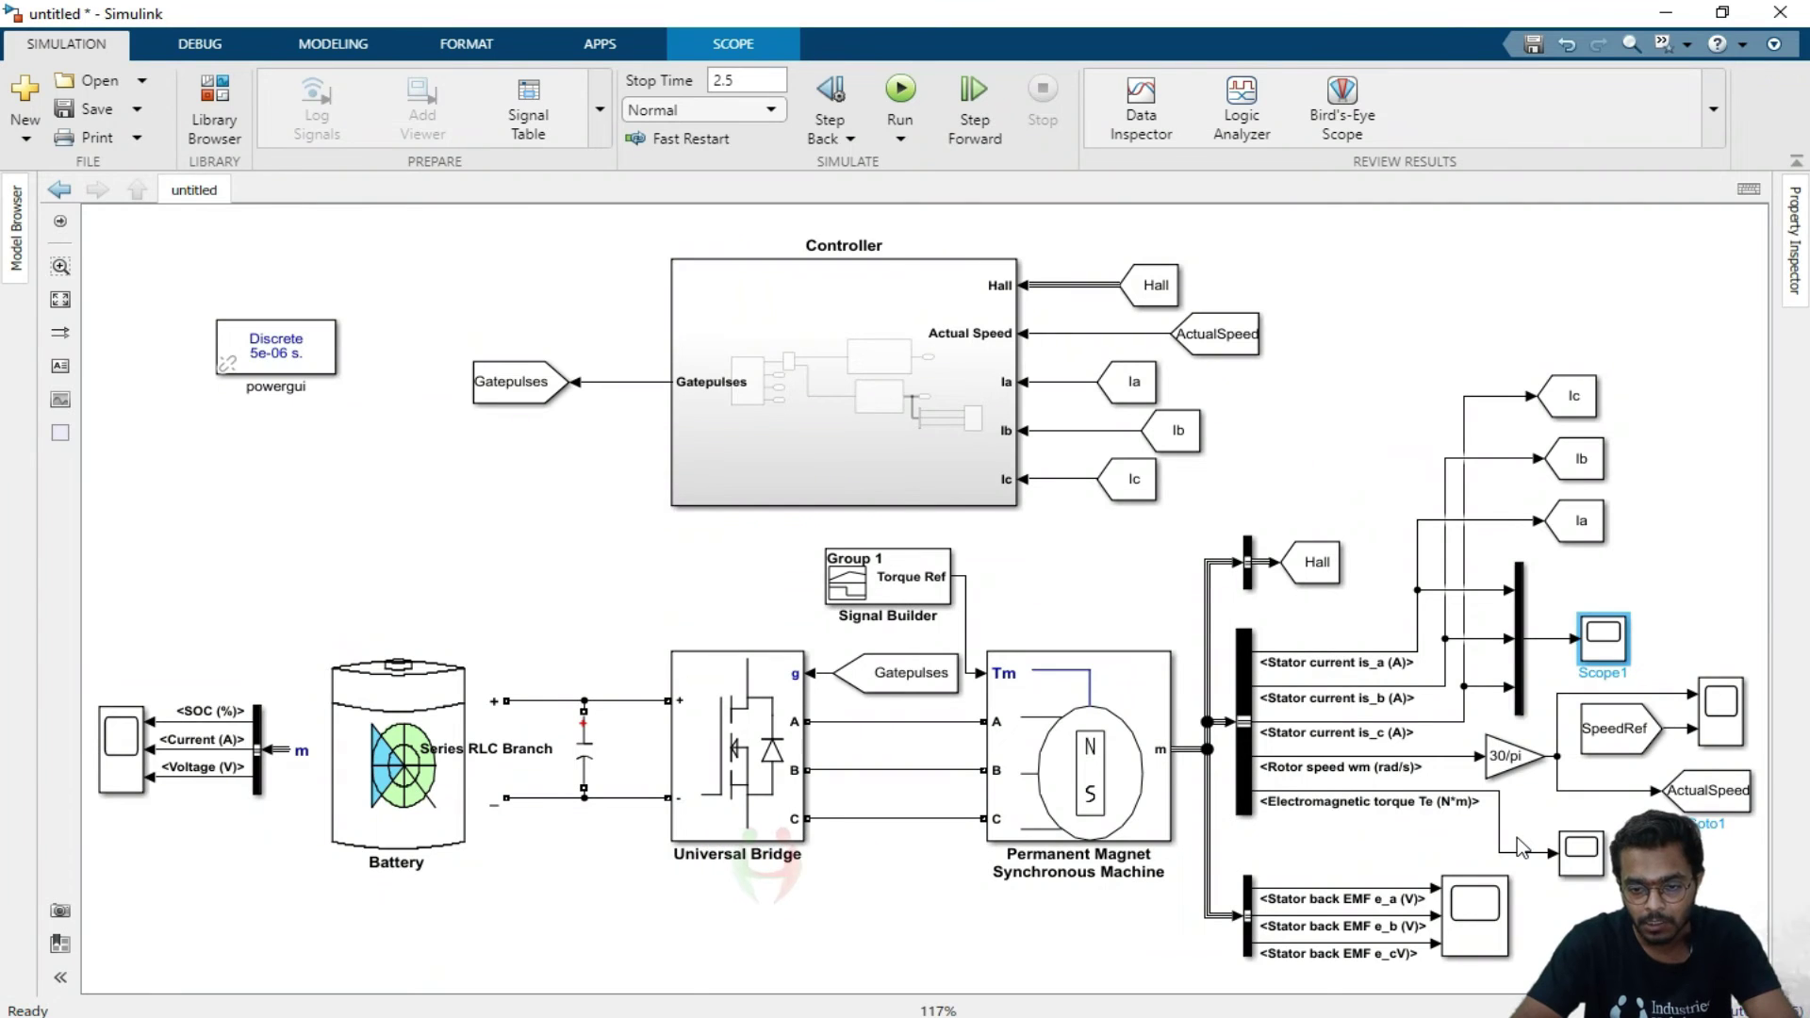
Step: Open and maximize the torque scope, autoscale both axes and add a legend
double_click(1584, 853)
click(1170, 203)
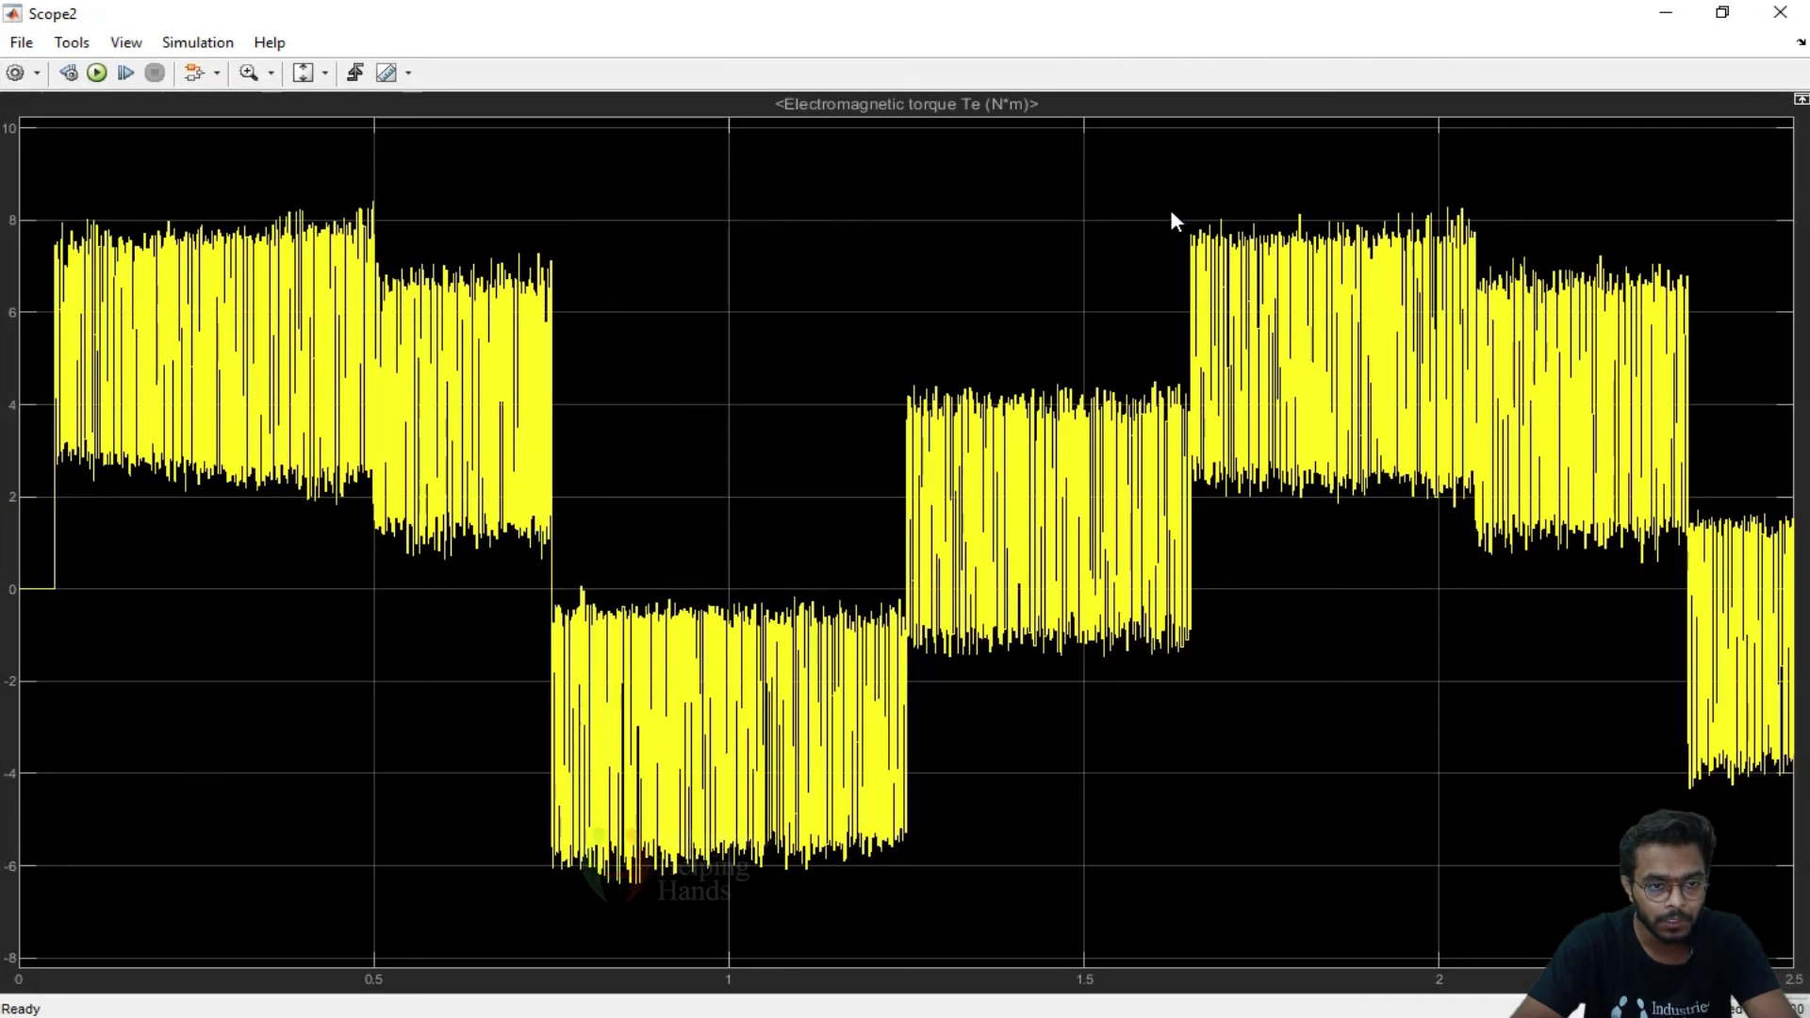
click(324, 75)
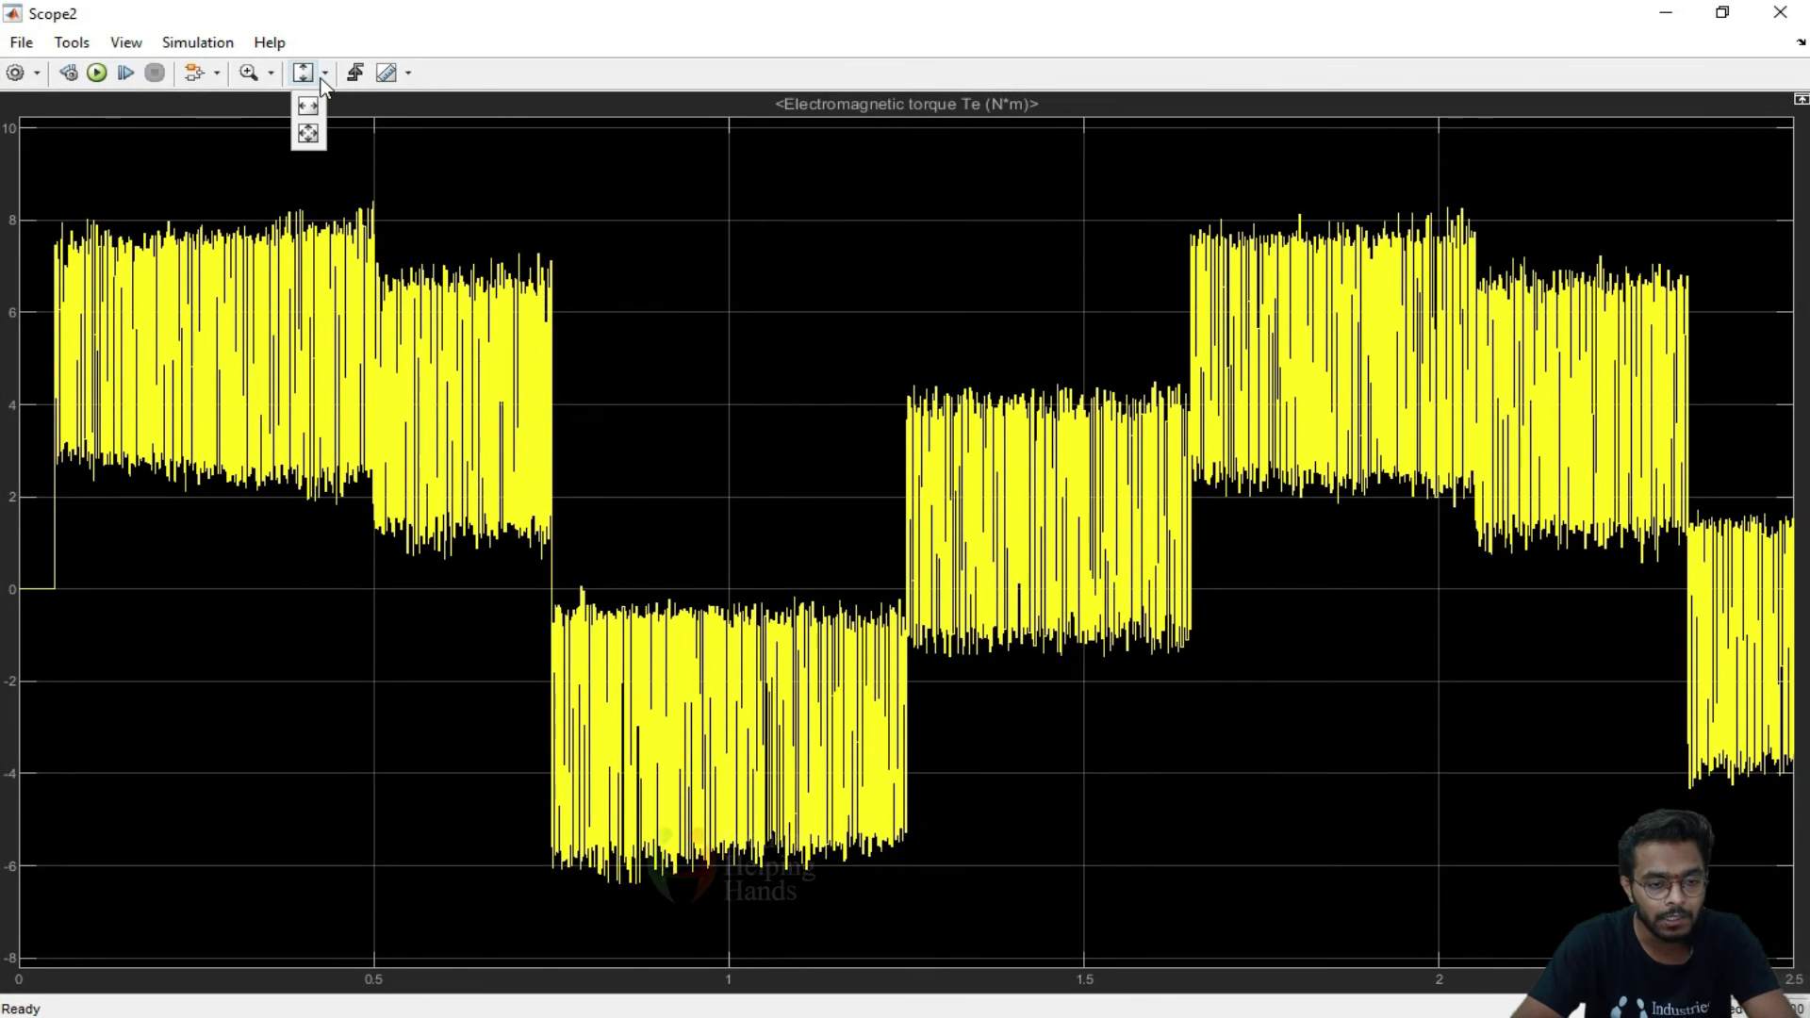
click(309, 134)
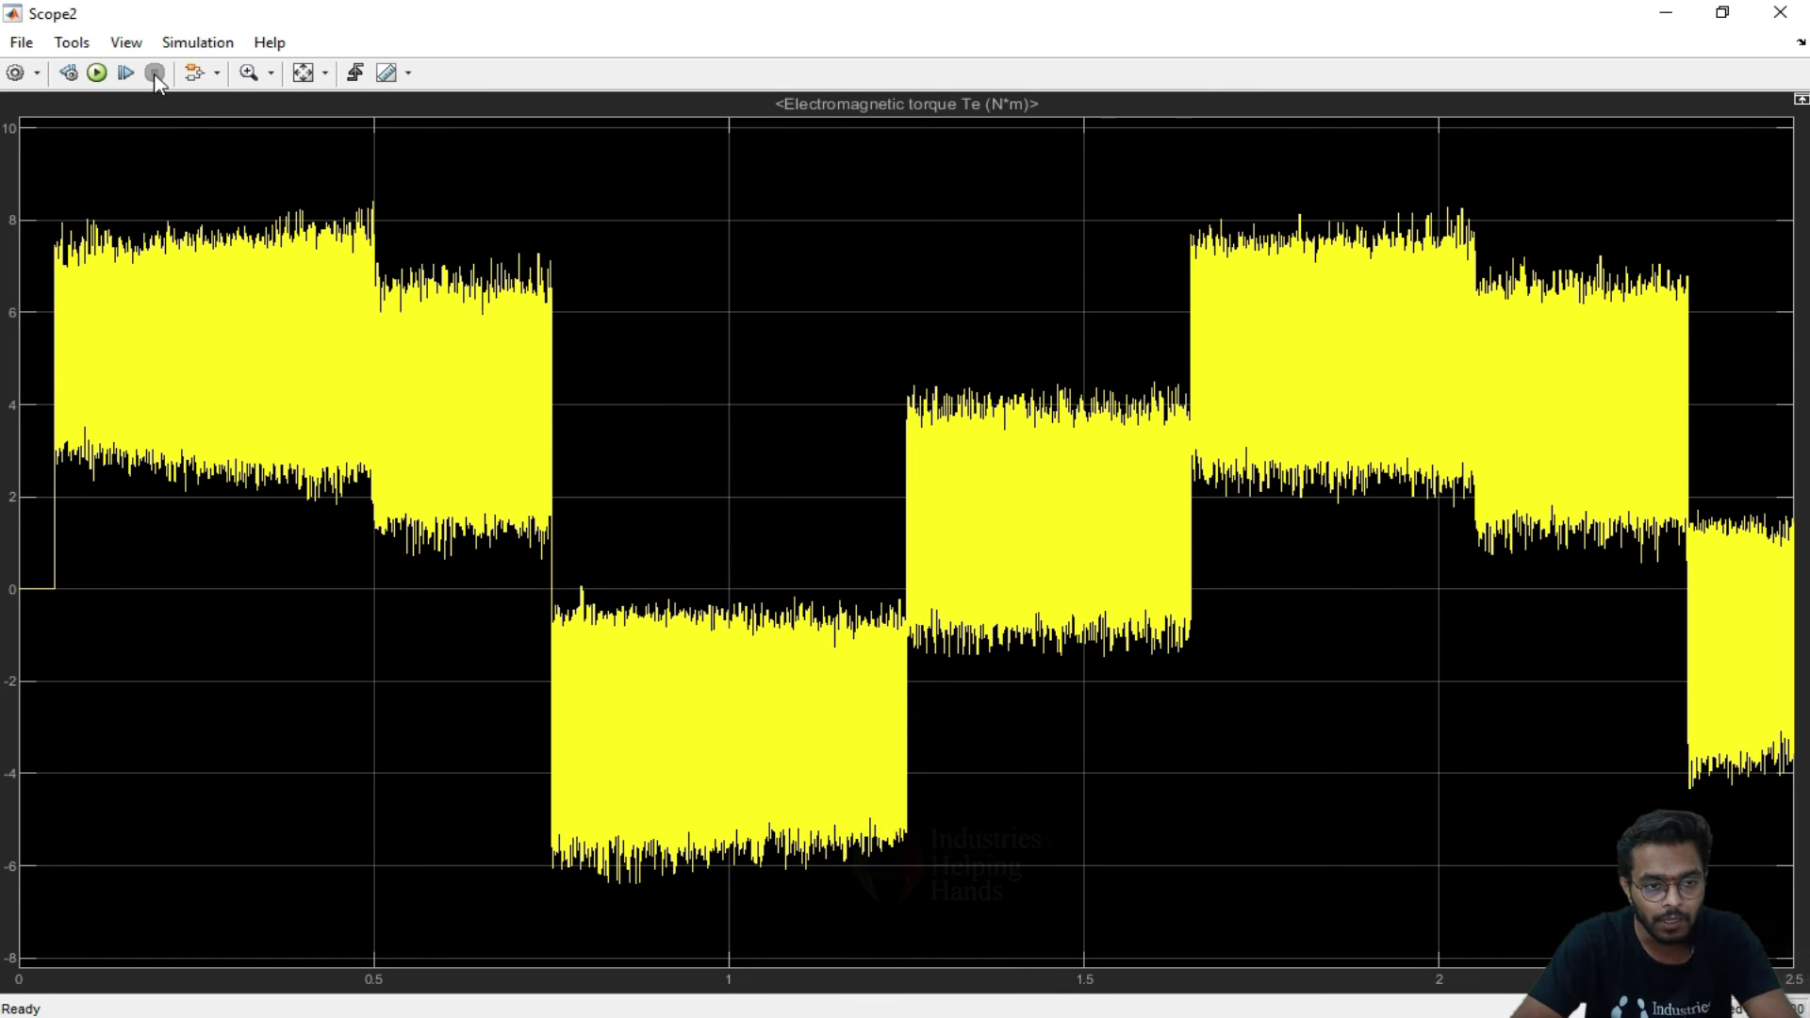
click(125, 42)
click(160, 132)
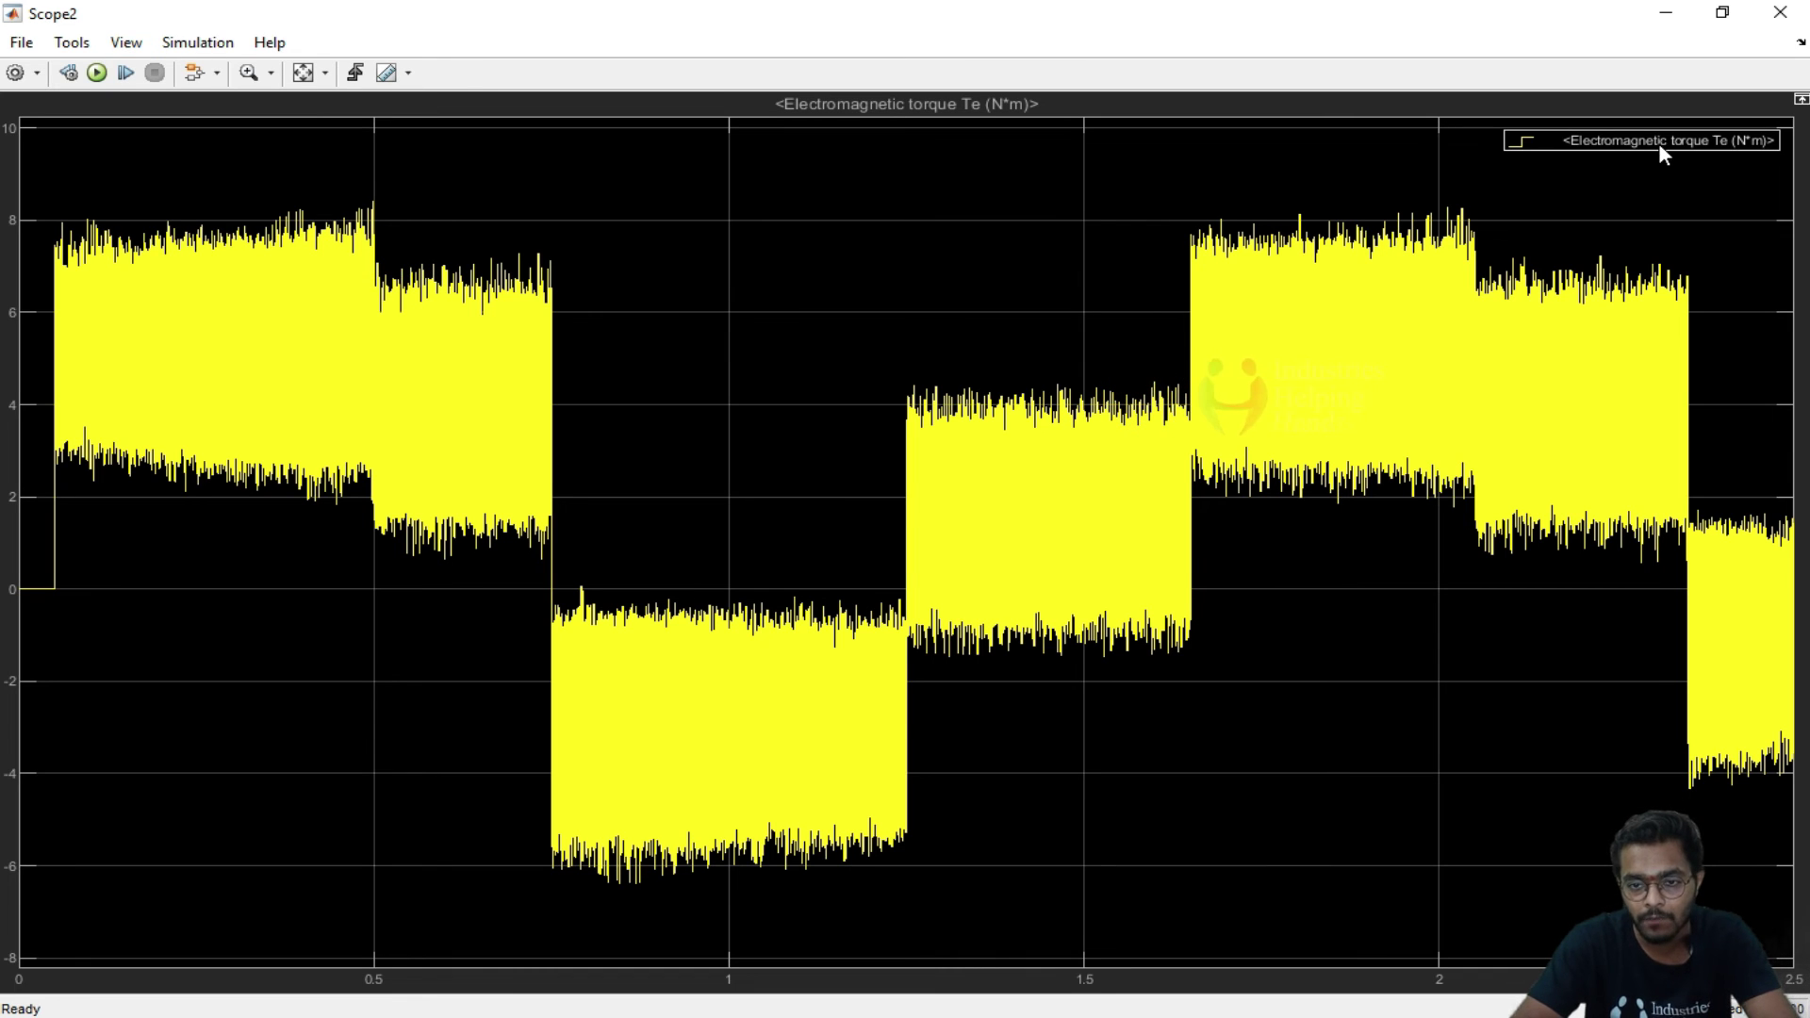
double_click(1661, 138)
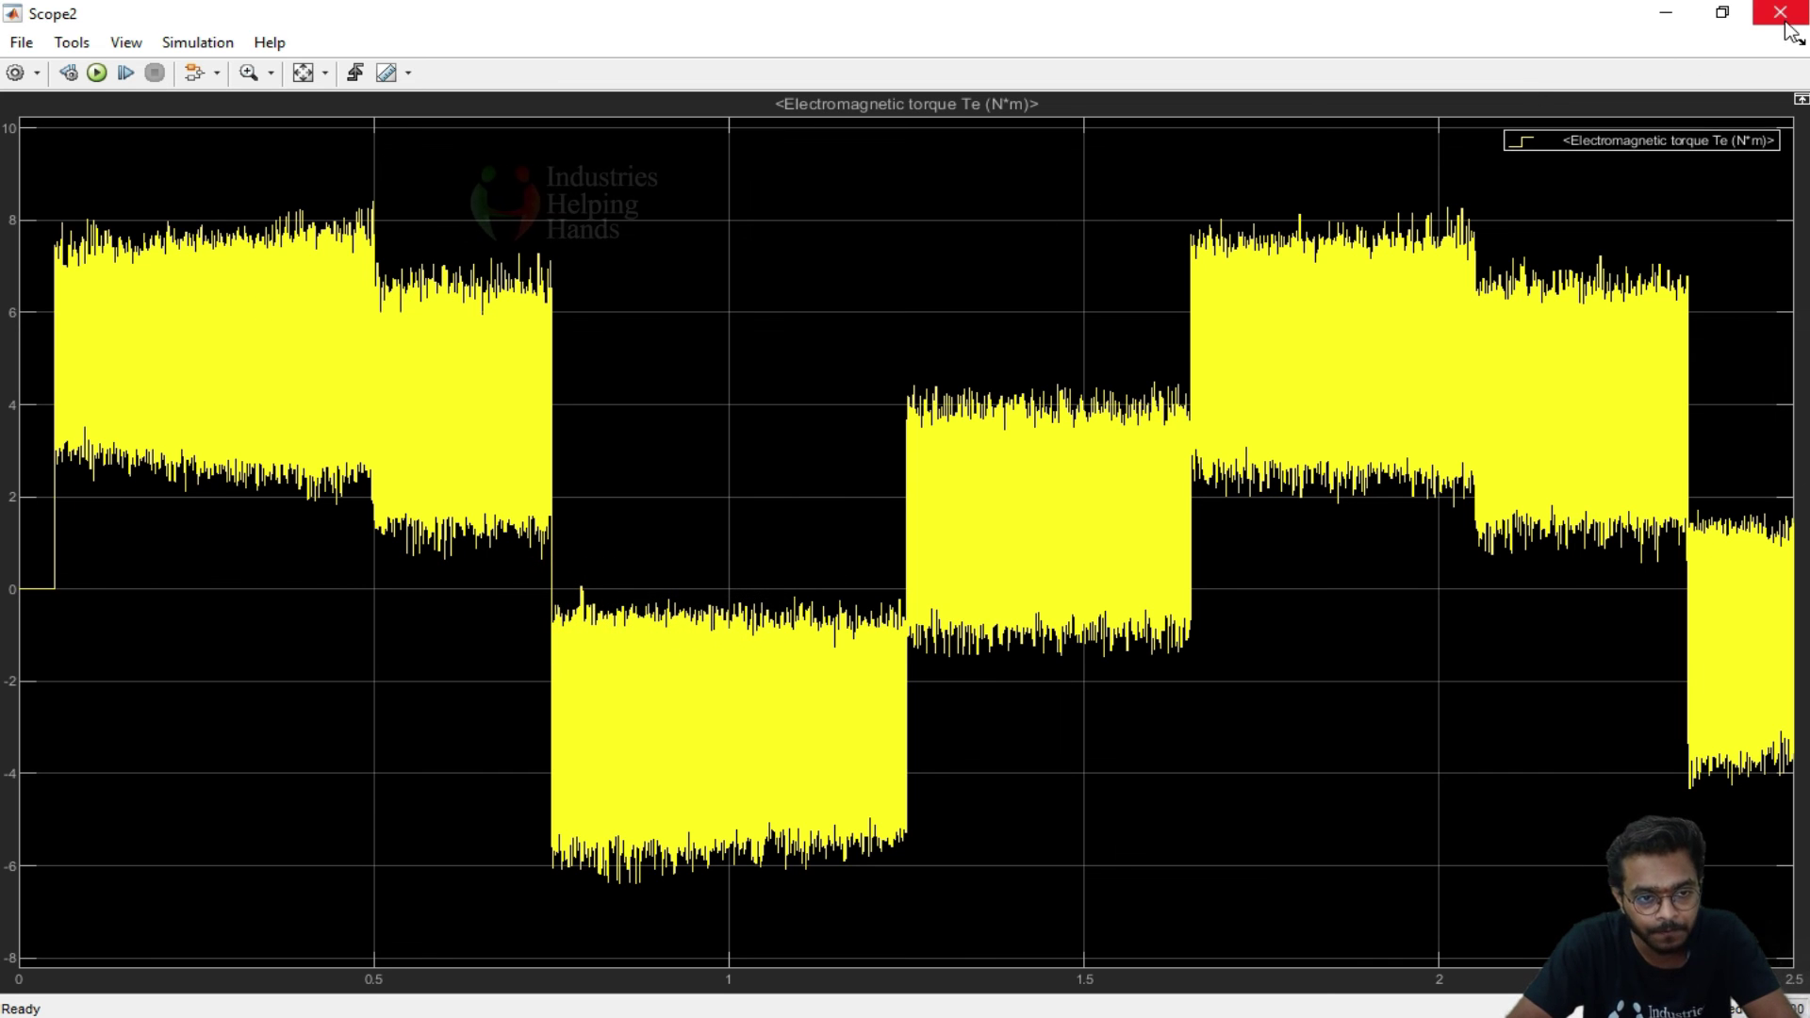
Step: Zoom the torque trace into 0.36–0.38 s, then restore the full 0–2.5 s view
click(271, 74)
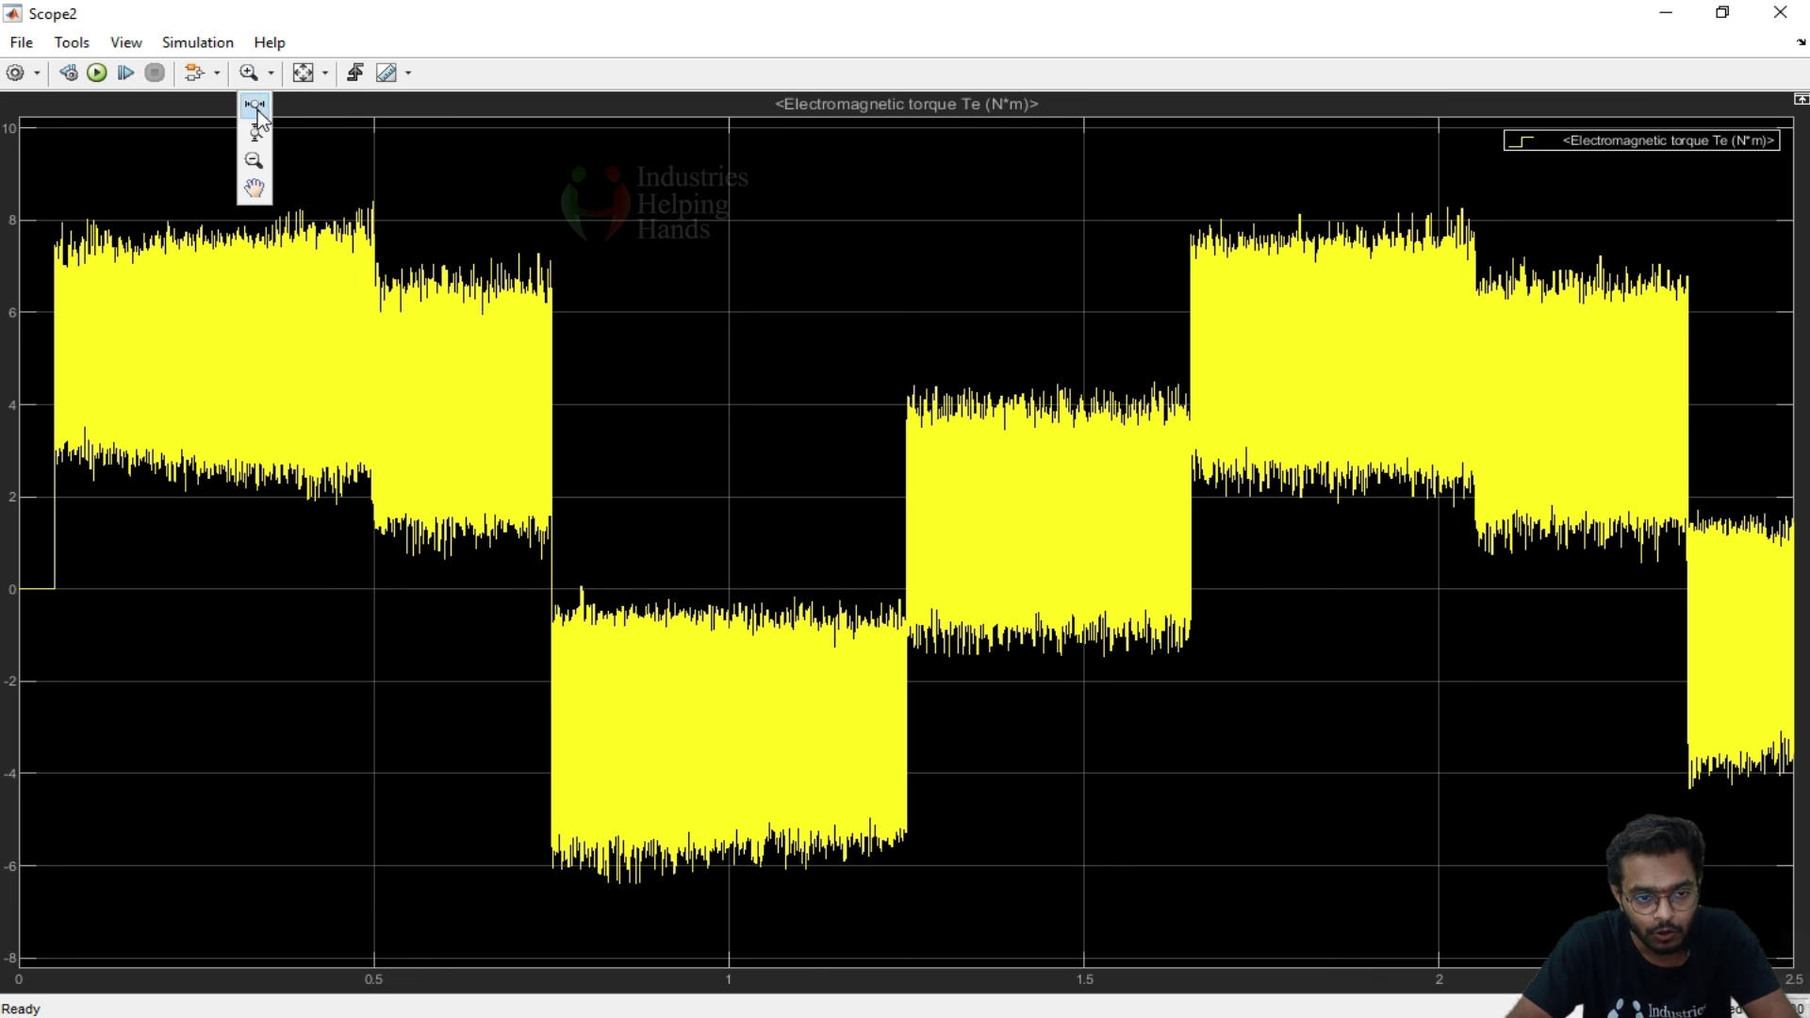
click(253, 132)
click(238, 355)
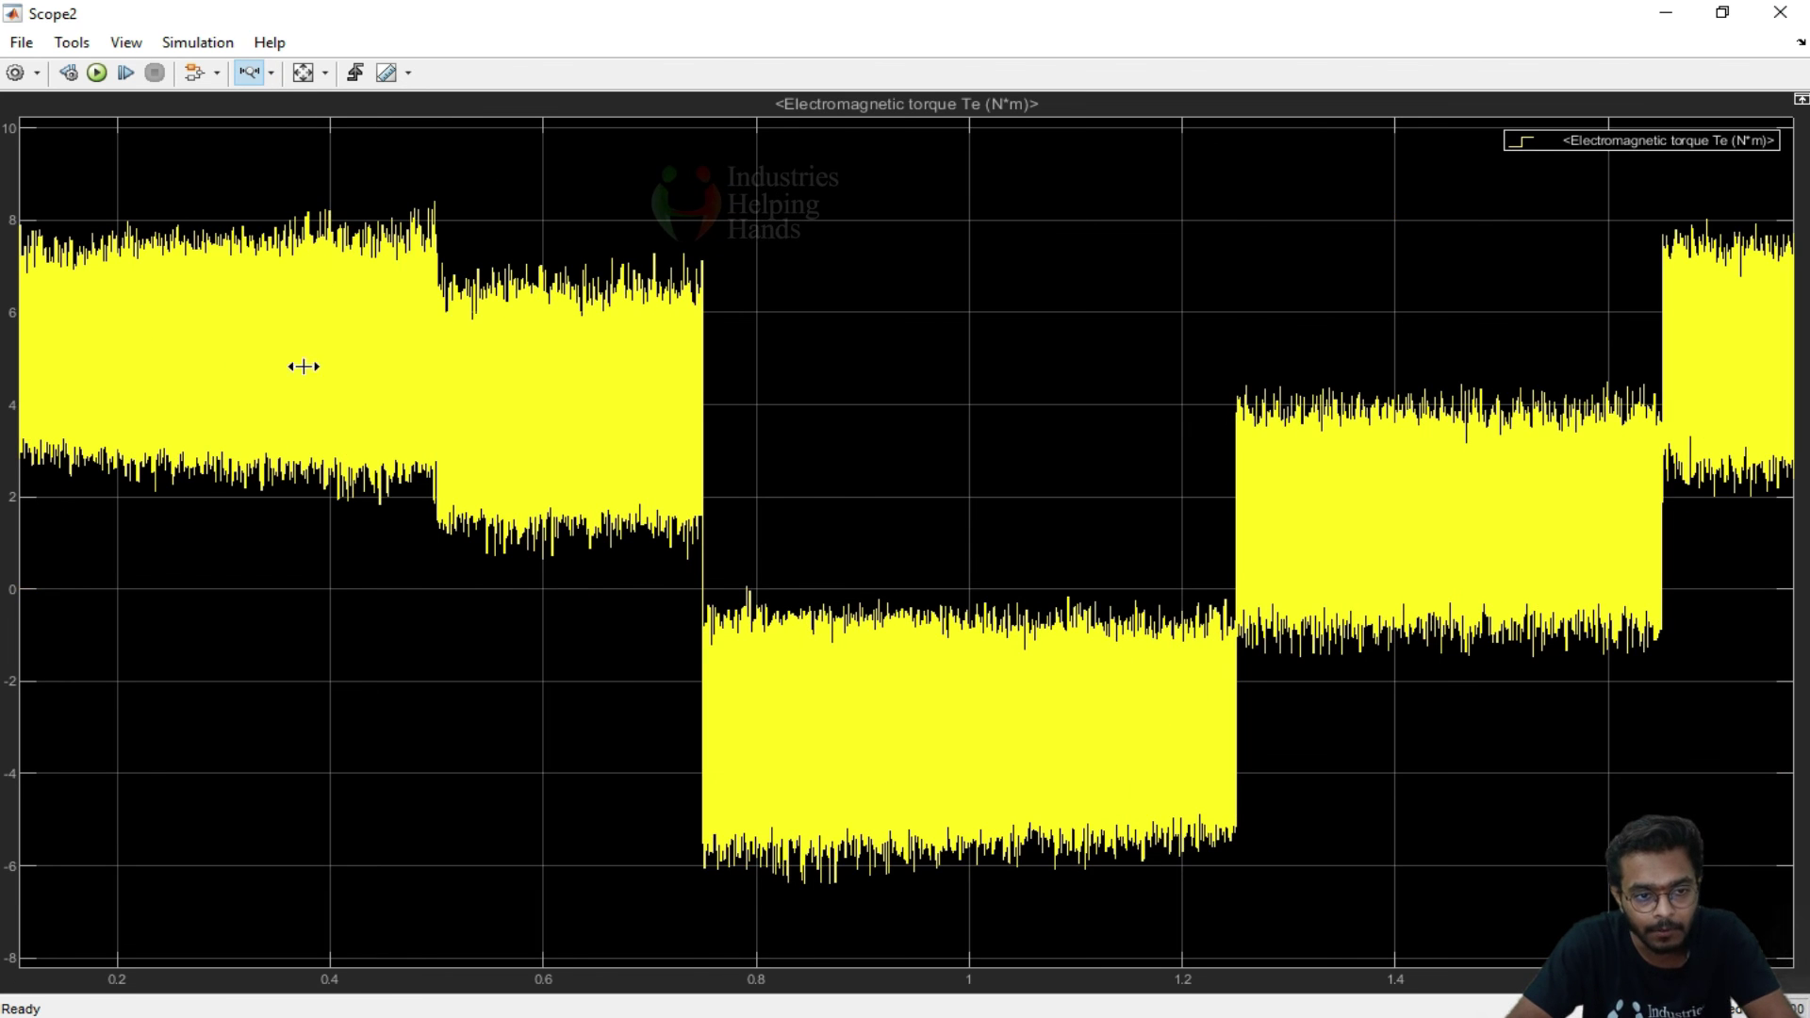
drag(299, 368, 325, 367)
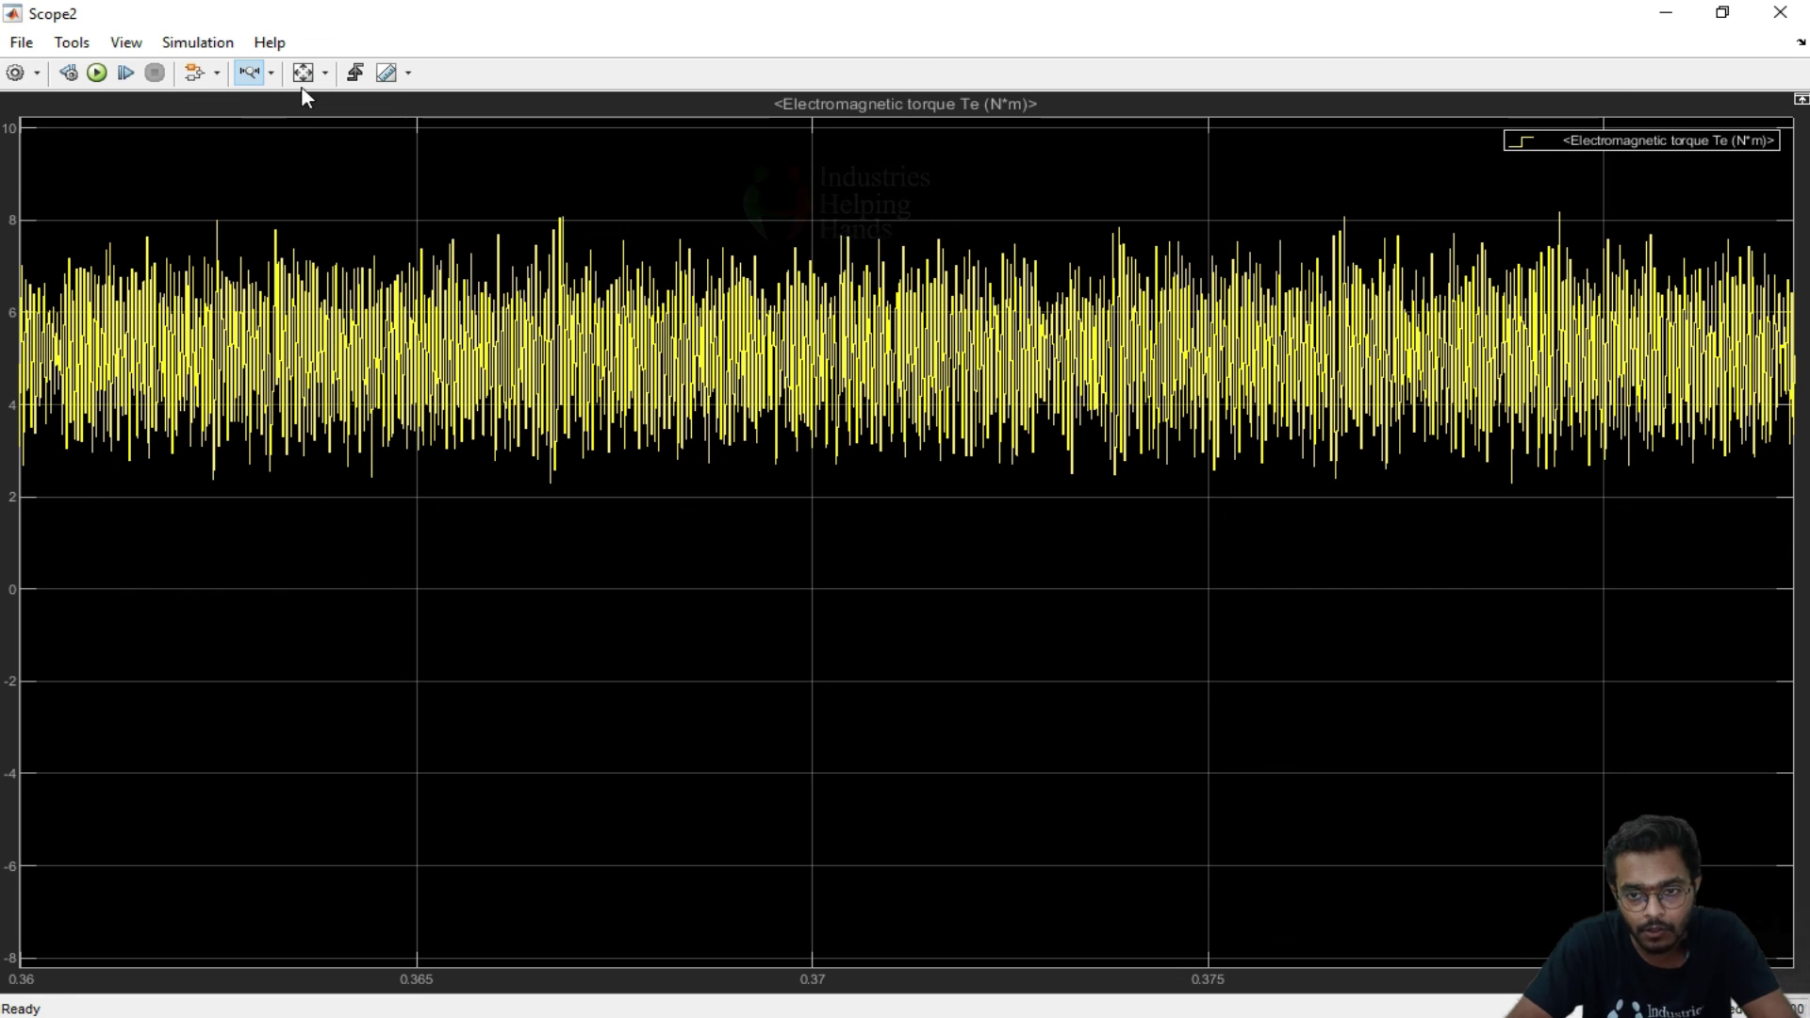
click(302, 73)
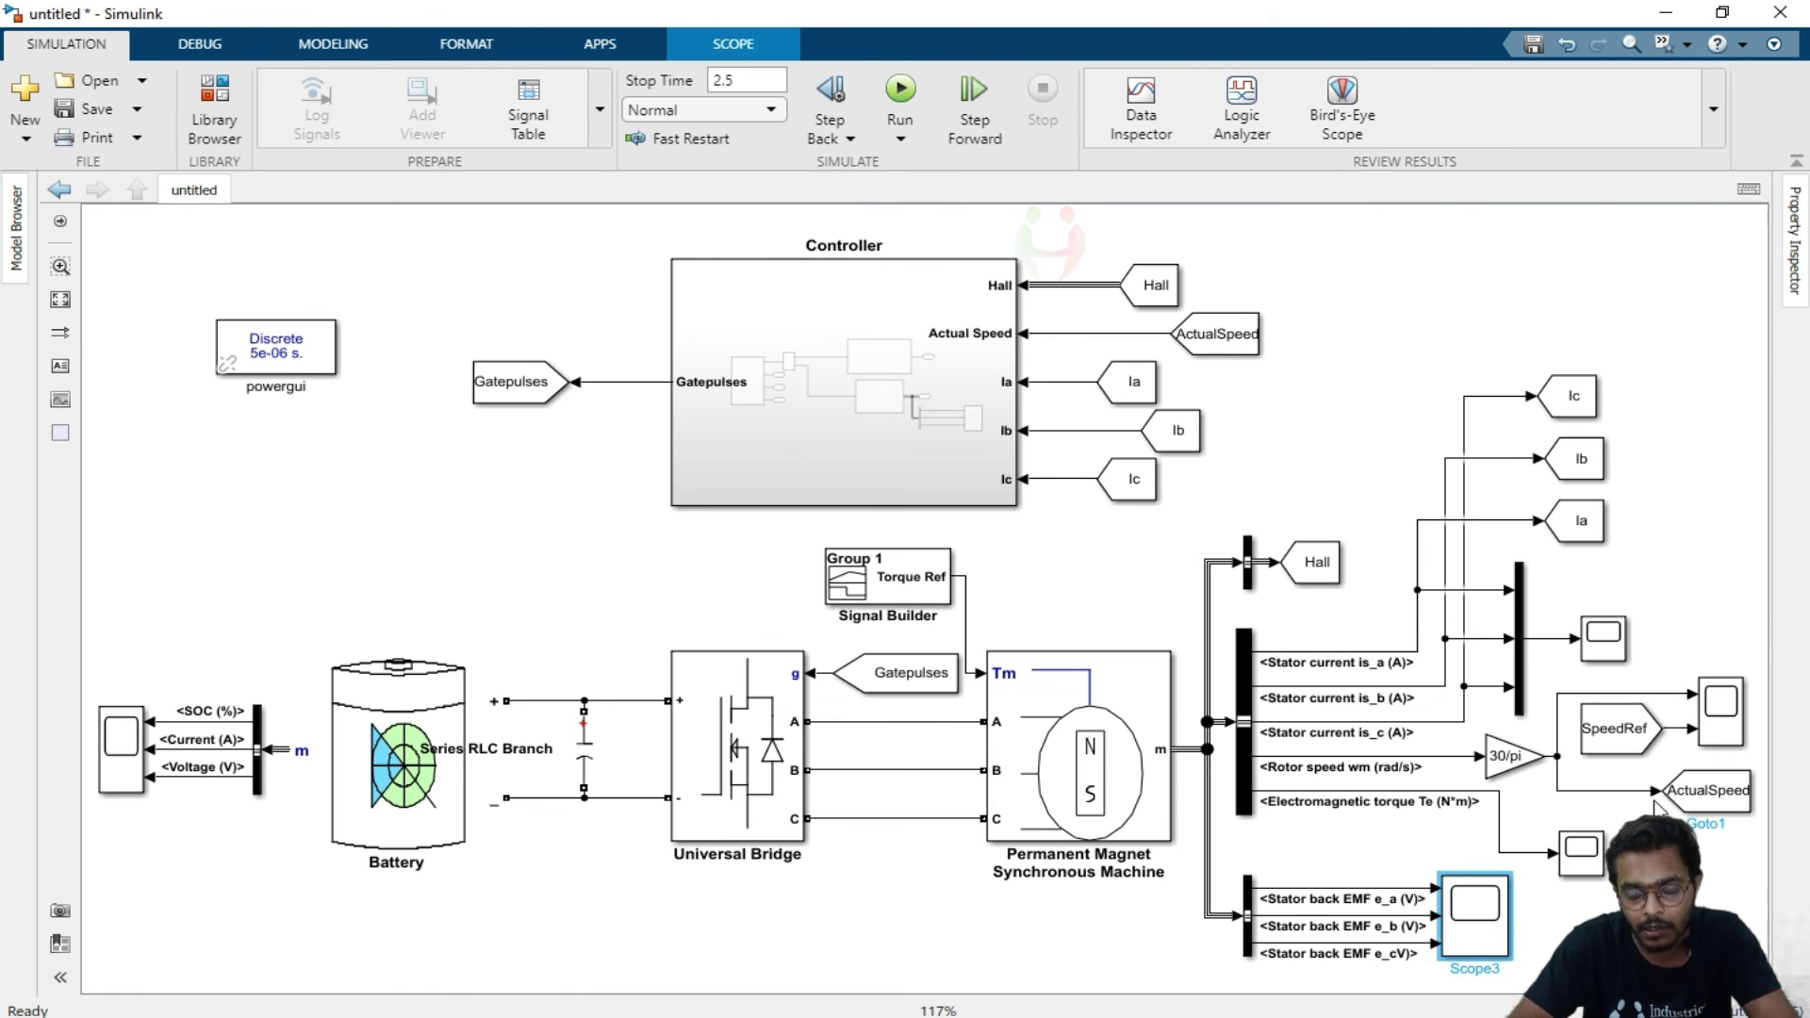
click(1721, 730)
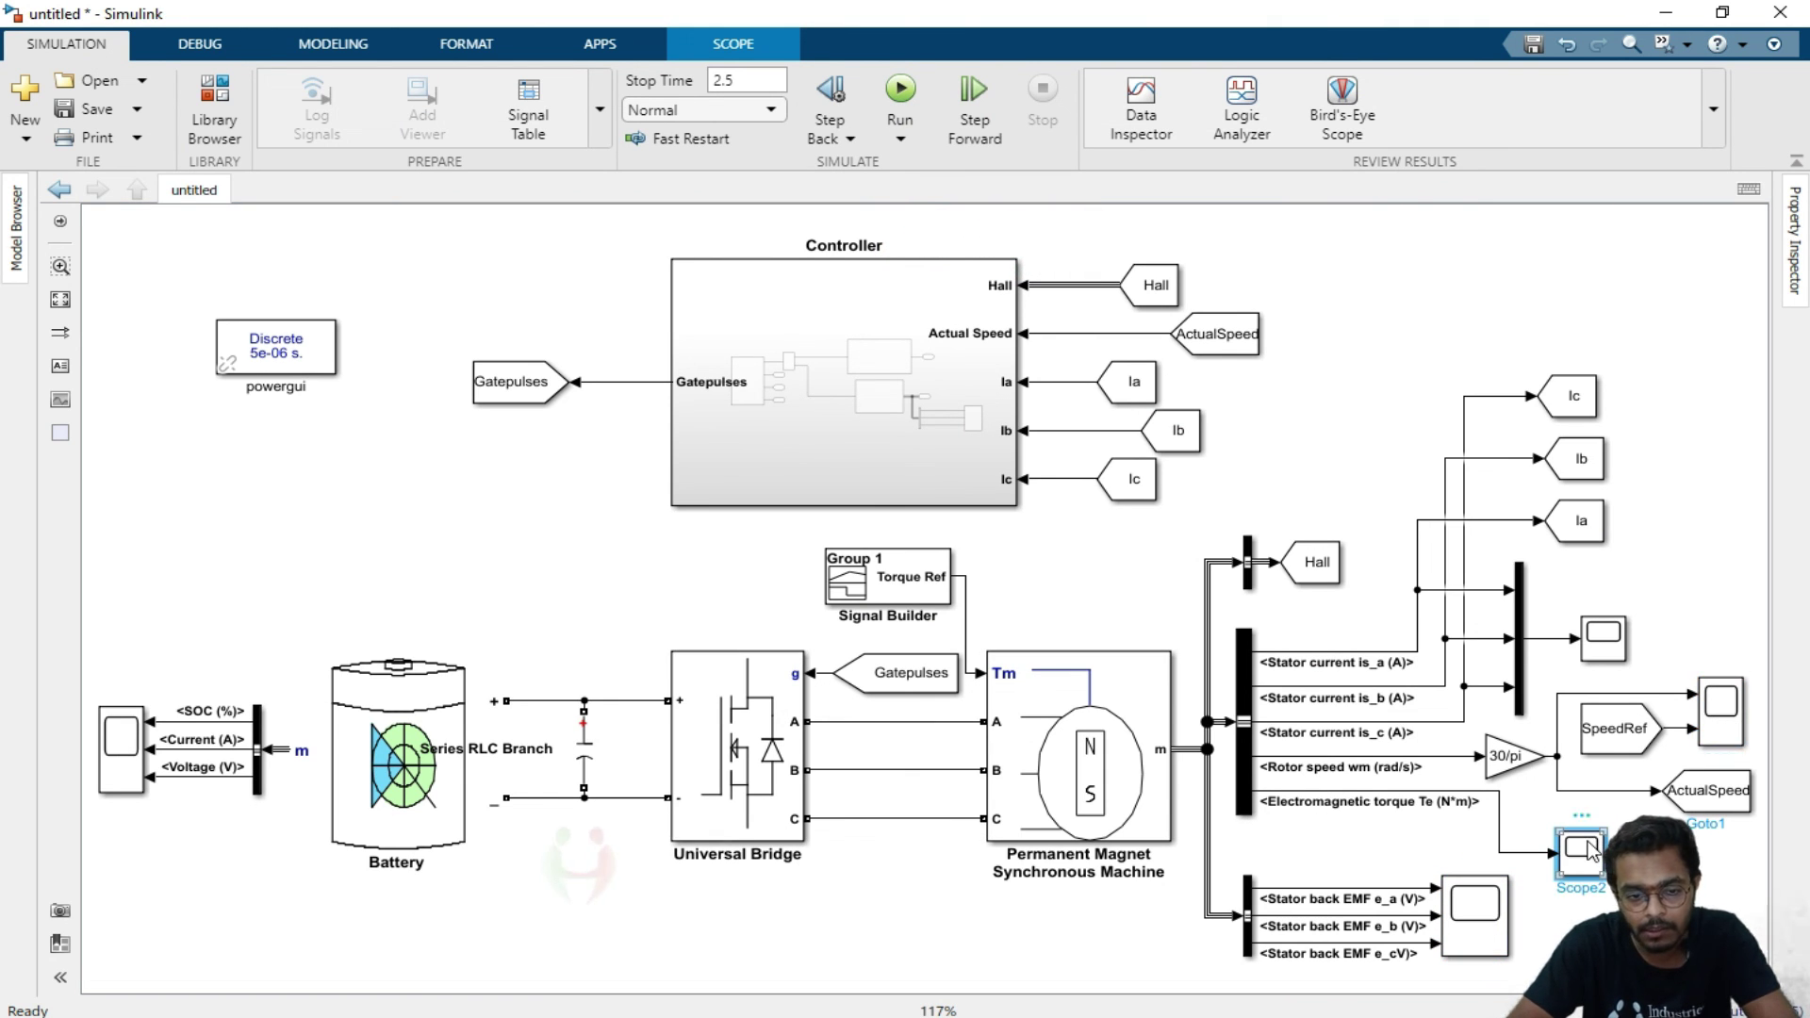